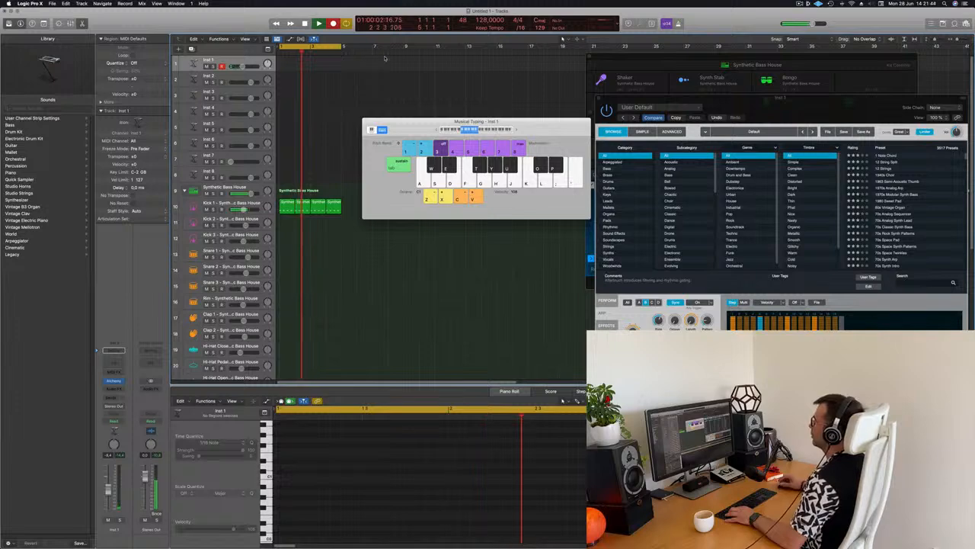
Record a sustained low note on the Inst 1 track and move the recorded region to bar 1.
key("s")
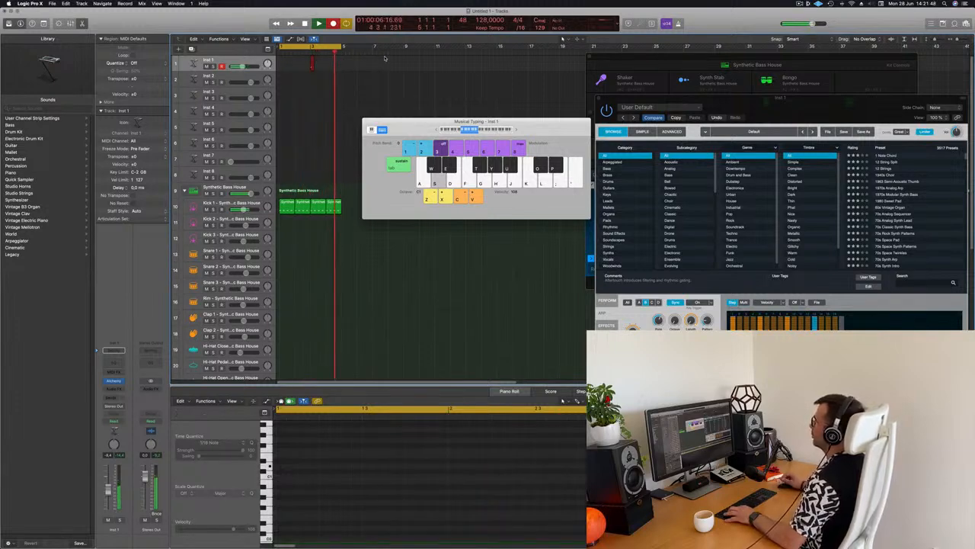
key("space")
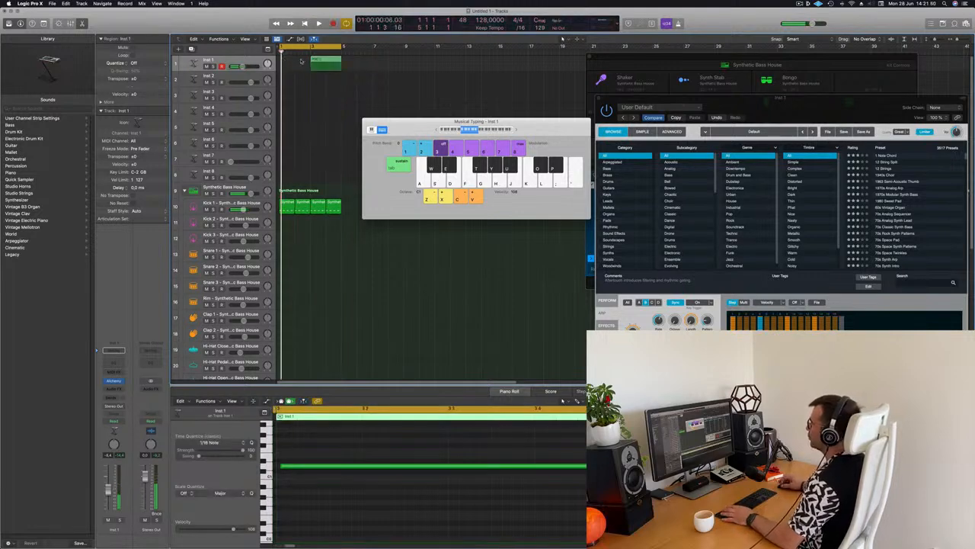
left_click_drag(320, 63, 290, 62)
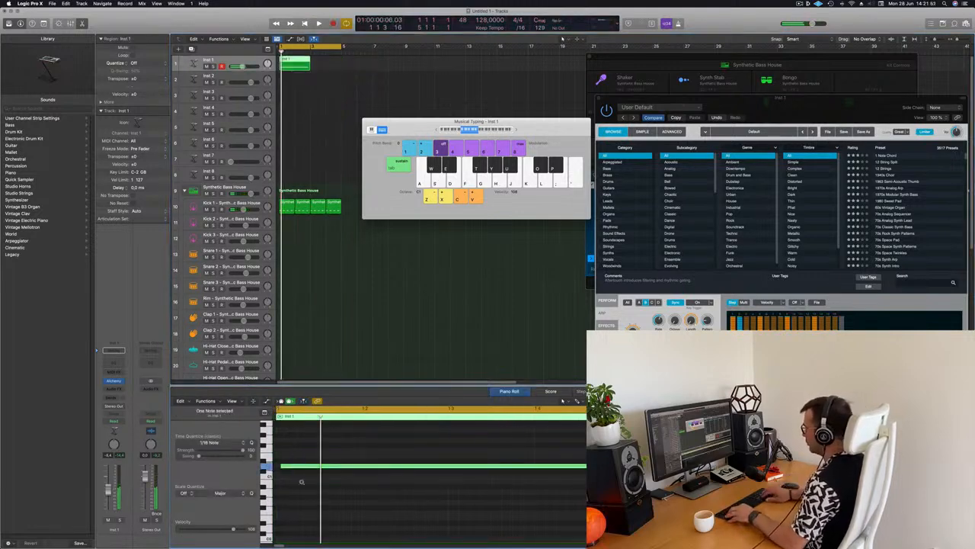
Transpose the recorded Inst 1 note down seven semitones in the piano roll.
key("alt+Down")
key("alt+Down")
key("alt+Down")
key("alt+Down")
key("alt+Down")
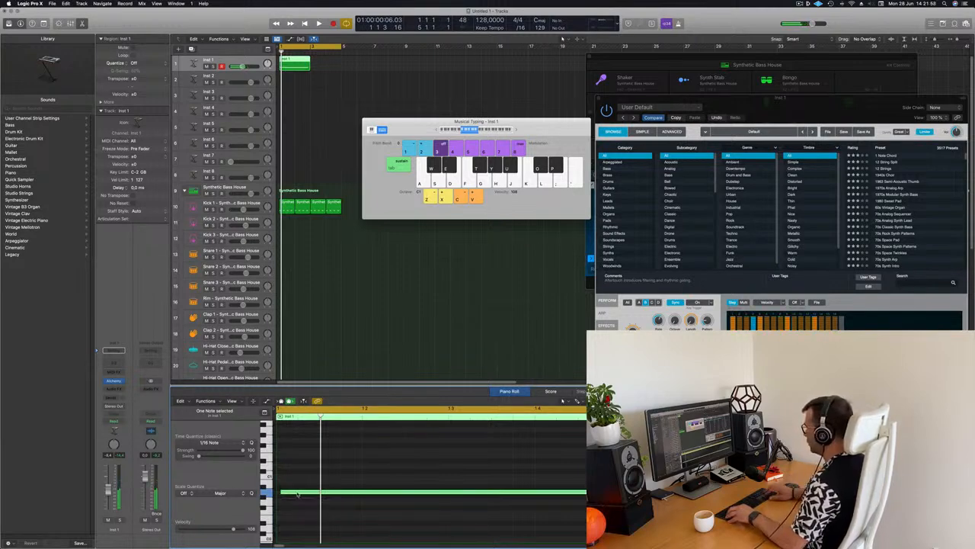
key("alt+Down")
key("alt+Down")
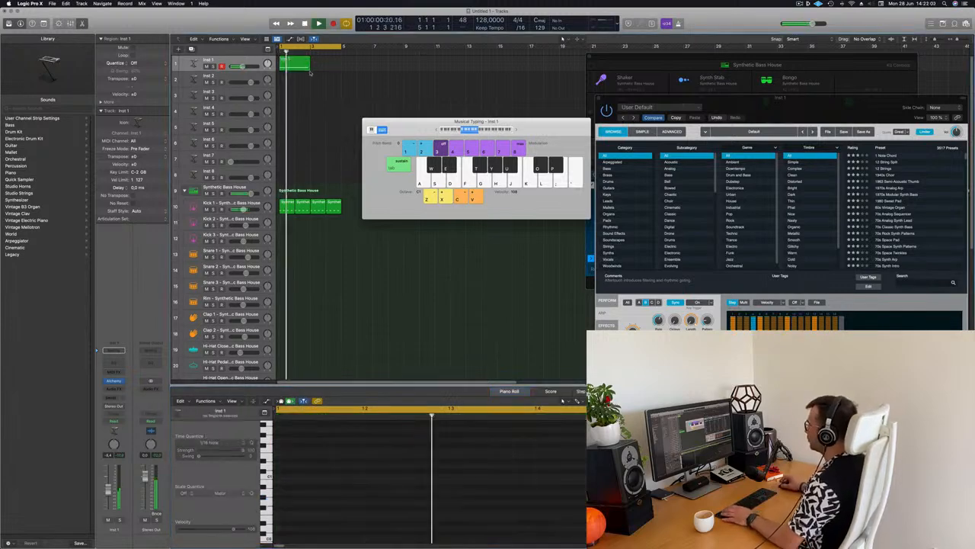
Audition the lowered bass note and copy its region to bar 3 on the Inst 1 track.
key("space")
left_click(310, 504)
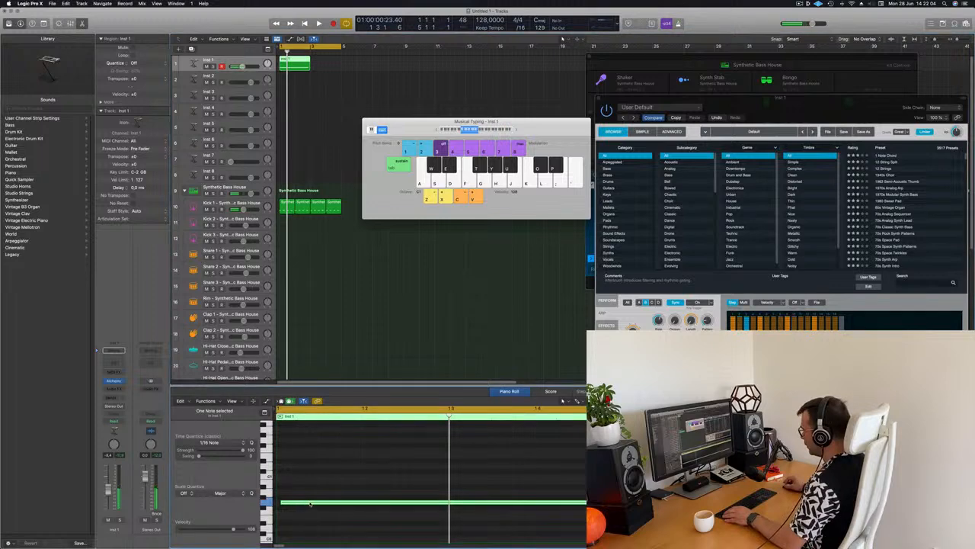
left_click_drag(307, 504, 303, 503)
key("space")
key("space")
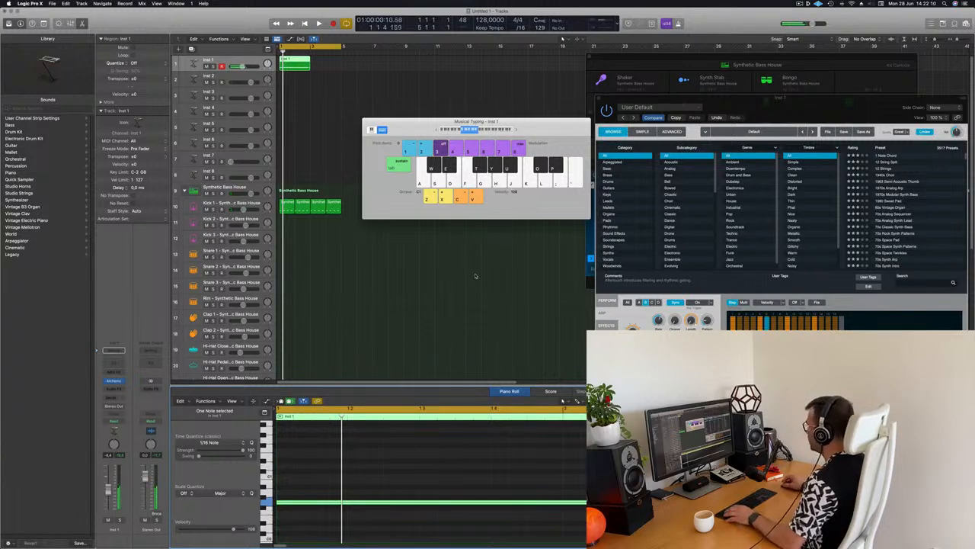
key("space")
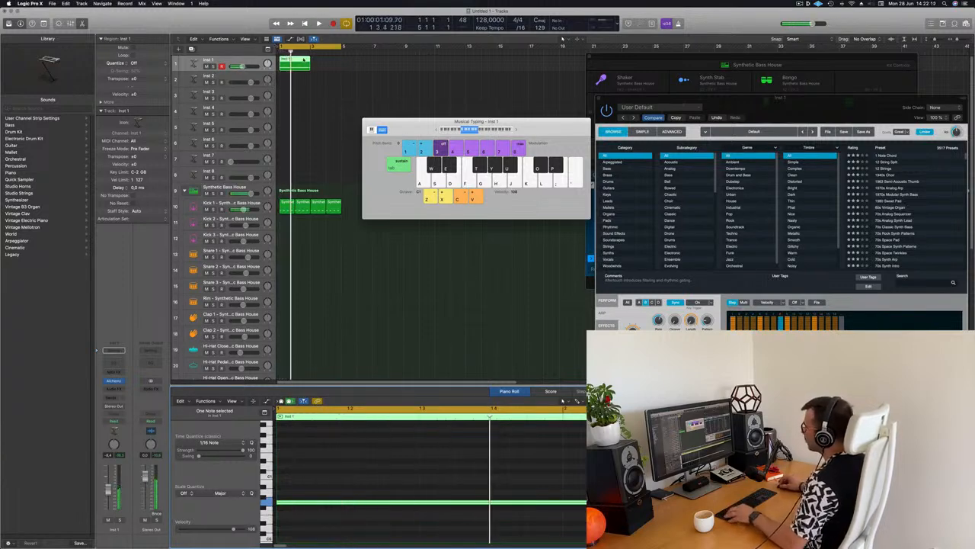
left_click_drag(299, 60, 332, 65)
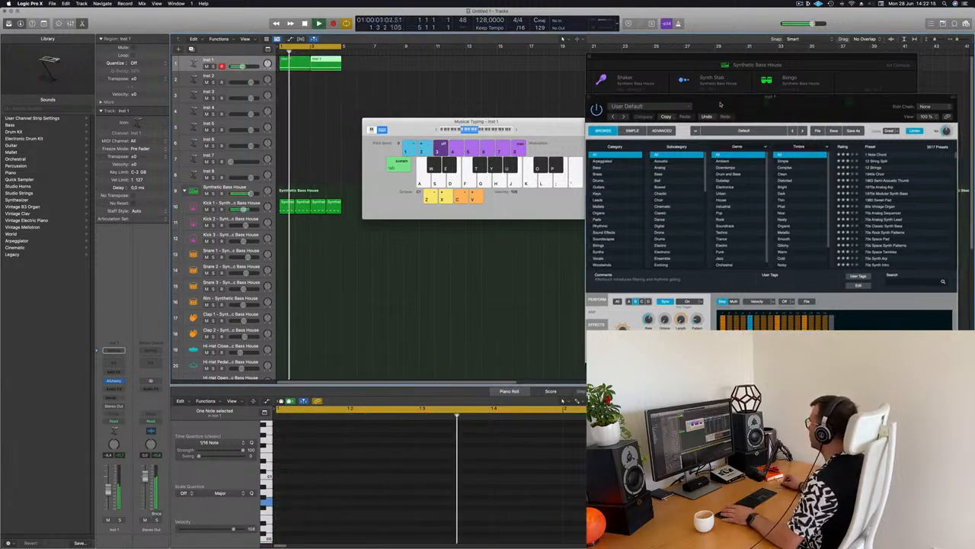
Add a Compressor to the Inst 1 track and set its side chain to Kick 1 (Inst 9).
left_click_drag(754, 104, 673, 92)
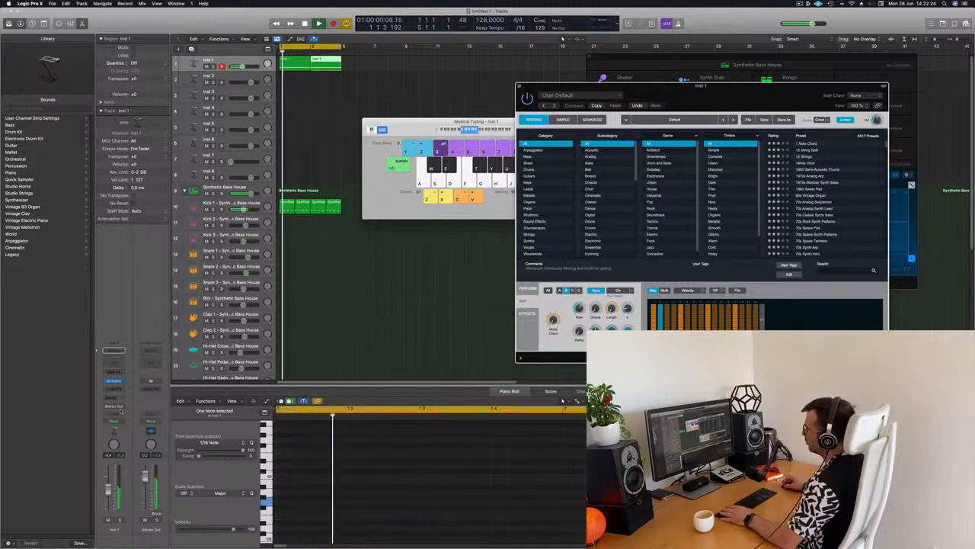
left_click(121, 388)
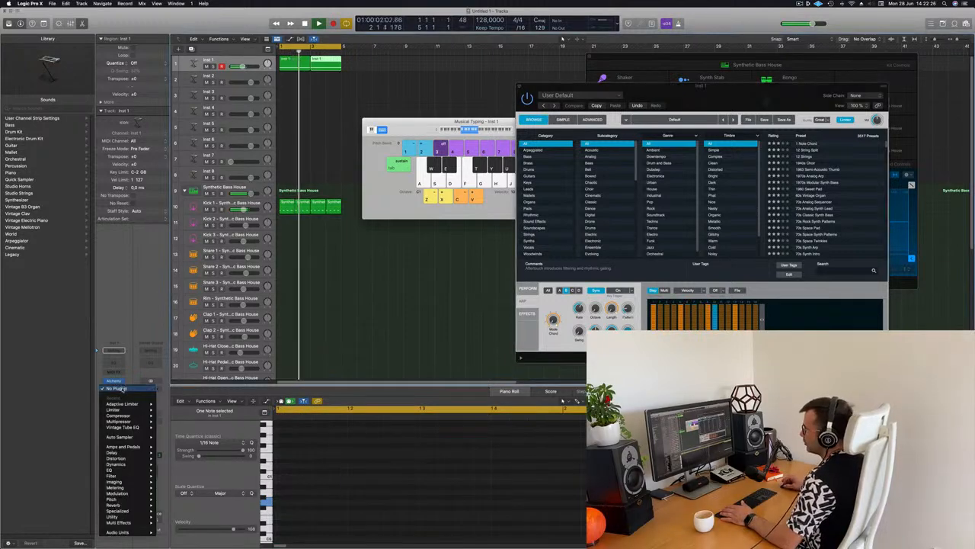
mouse_move(121, 416)
left_click(169, 416)
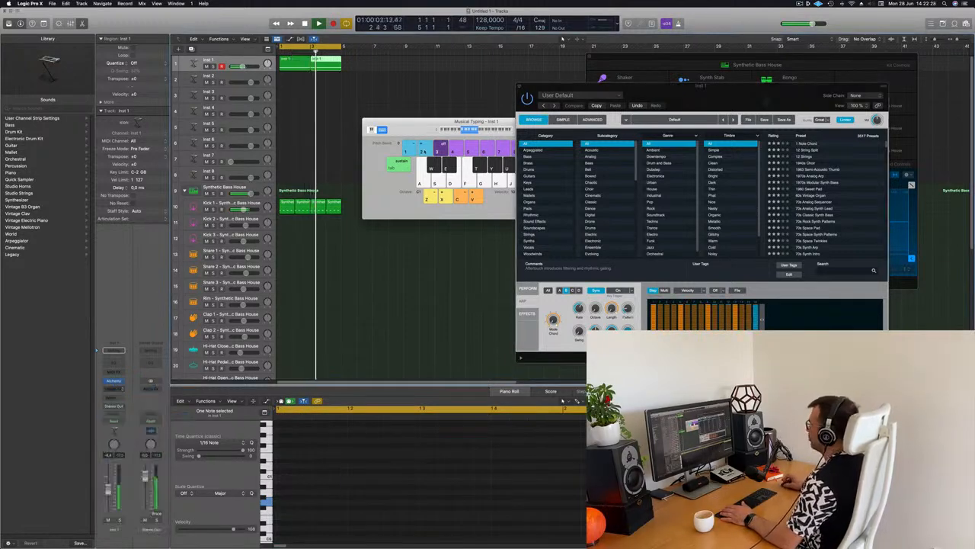
left_click(660, 99)
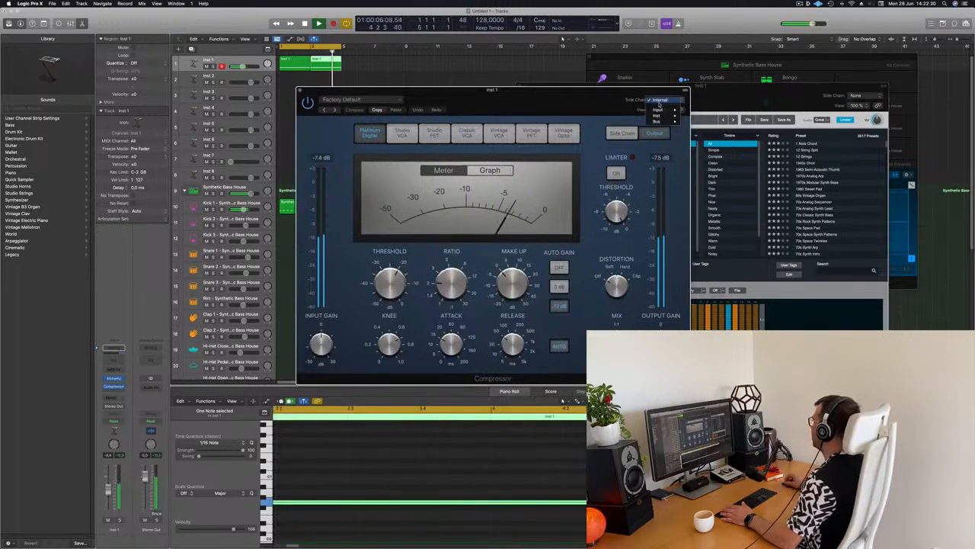
mouse_move(668, 116)
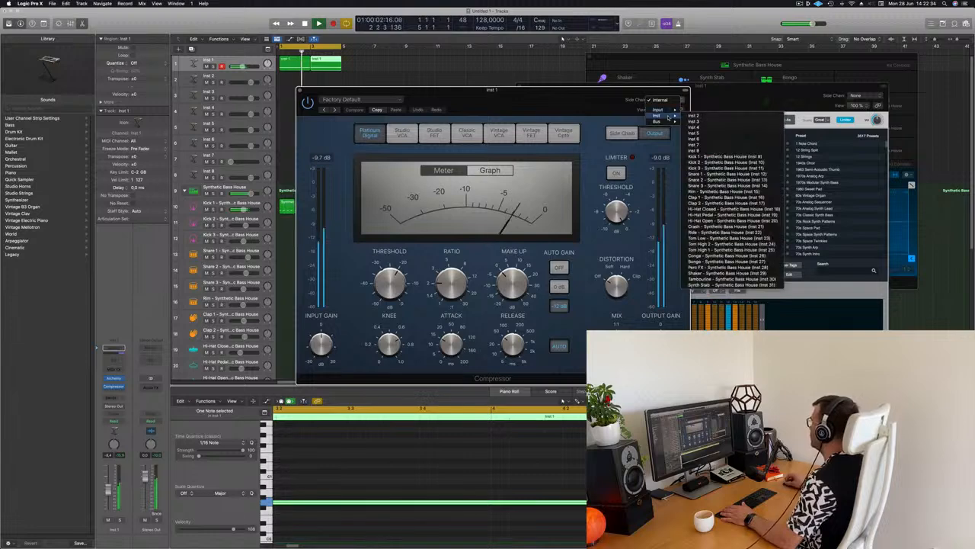
left_click(716, 153)
left_click_drag(629, 99, 686, 99)
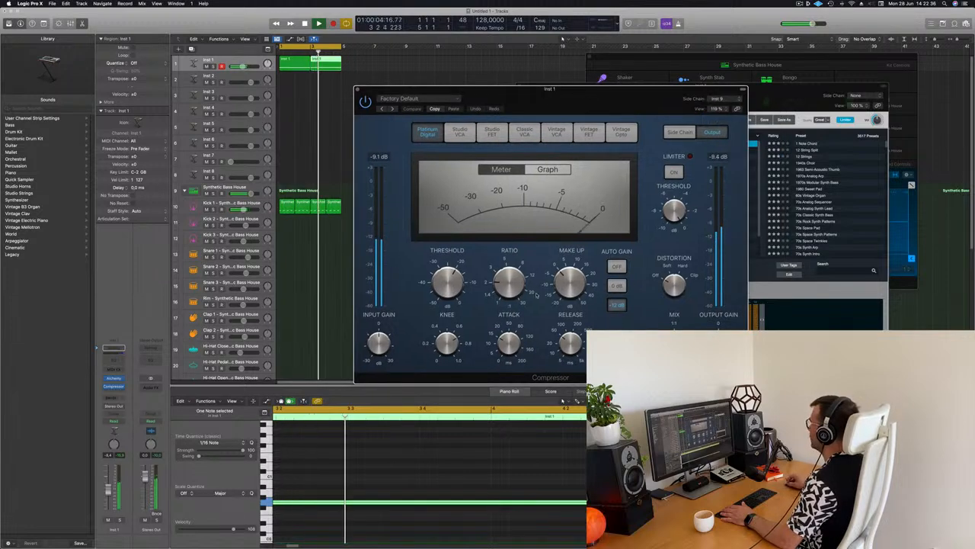
Set the compressor's ratio to about 4.1:1 and make-up gain to about -0.5 dB, and adjust its attack.
mouse_move(570, 270)
left_mouse_down()
mouse_move(569, 283)
mouse_move(570, 275)
left_mouse_up()
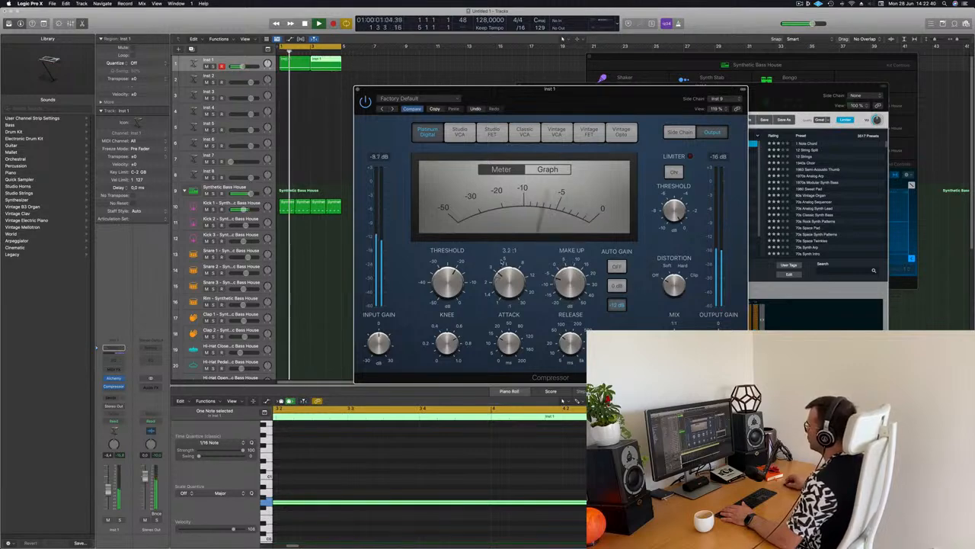
left_click_drag(501, 263, 504, 258)
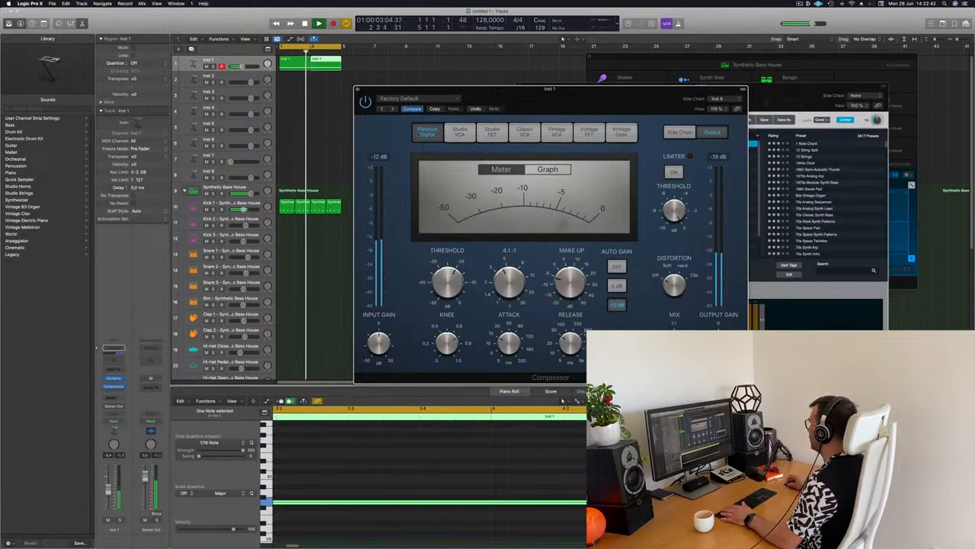
left_click_drag(505, 341, 504, 349)
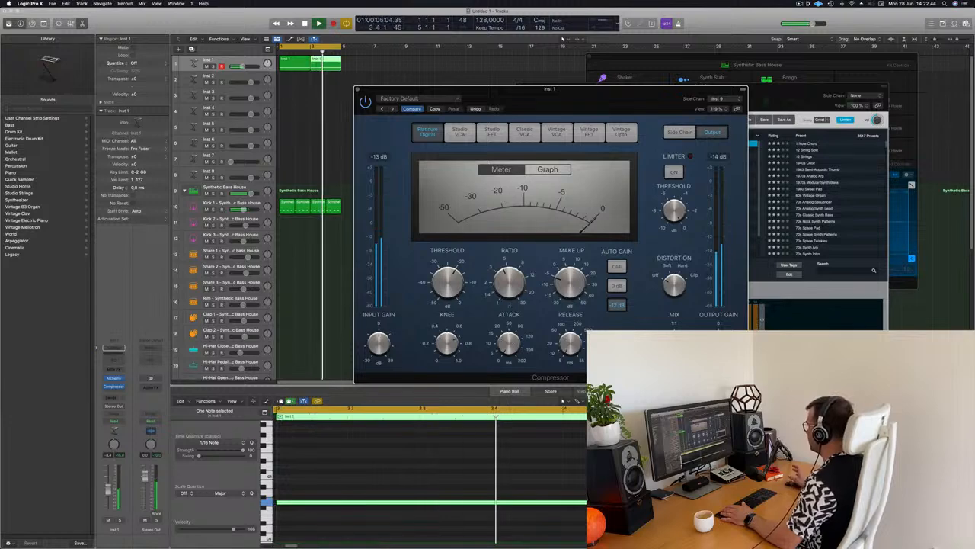
left_click_drag(569, 278, 568, 276)
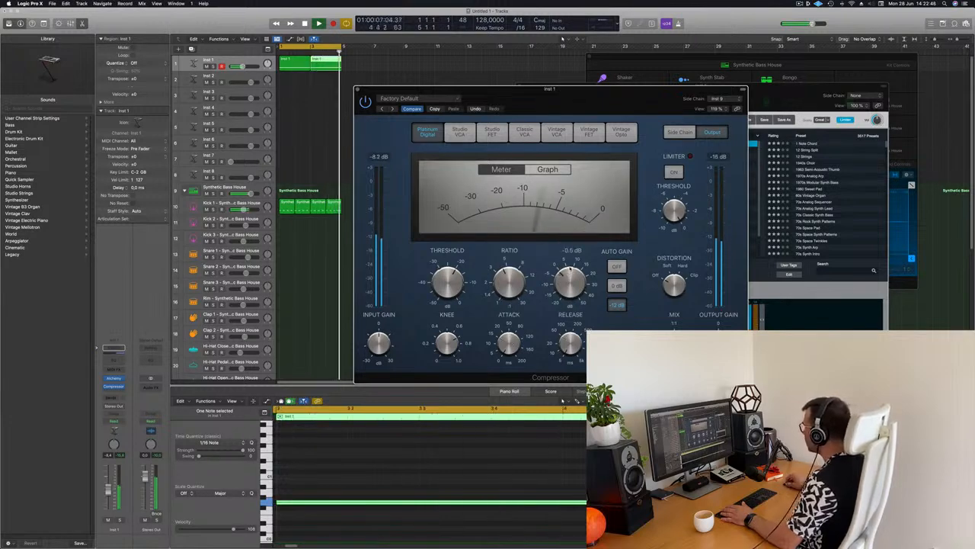
left_click_drag(577, 90, 565, 79)
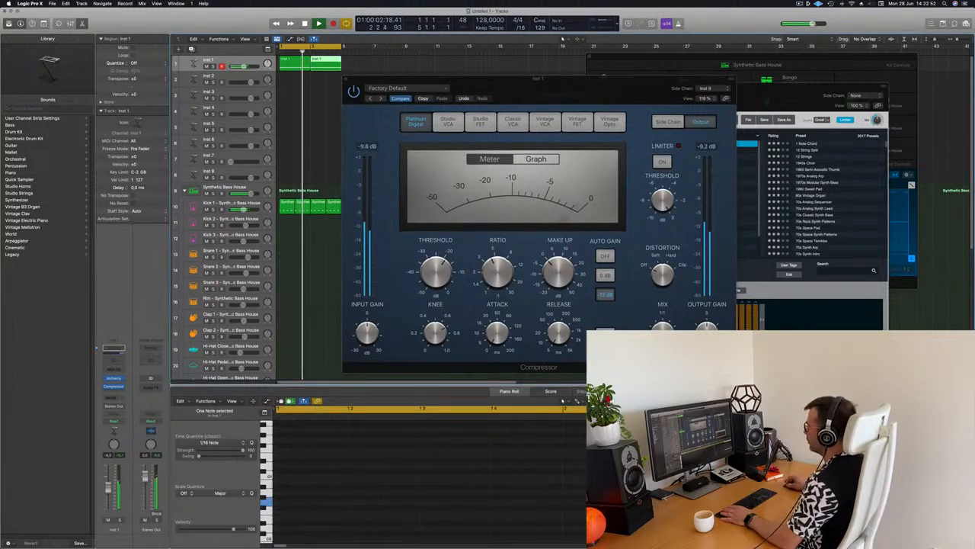
Add a Channel EQ to Inst 1 with a low cut at about 87 Hz and a 24 dB/Oct slope.
left_click(114, 359)
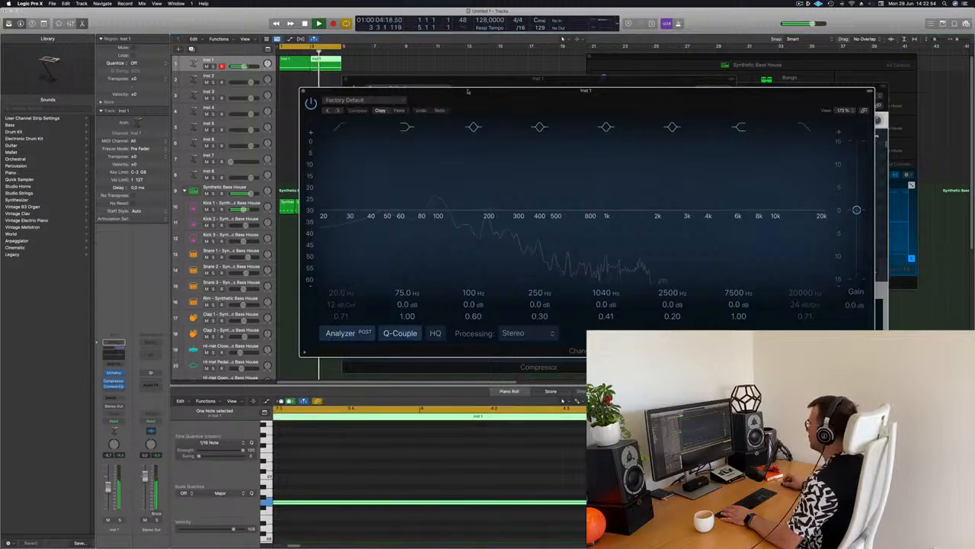
left_click(351, 190)
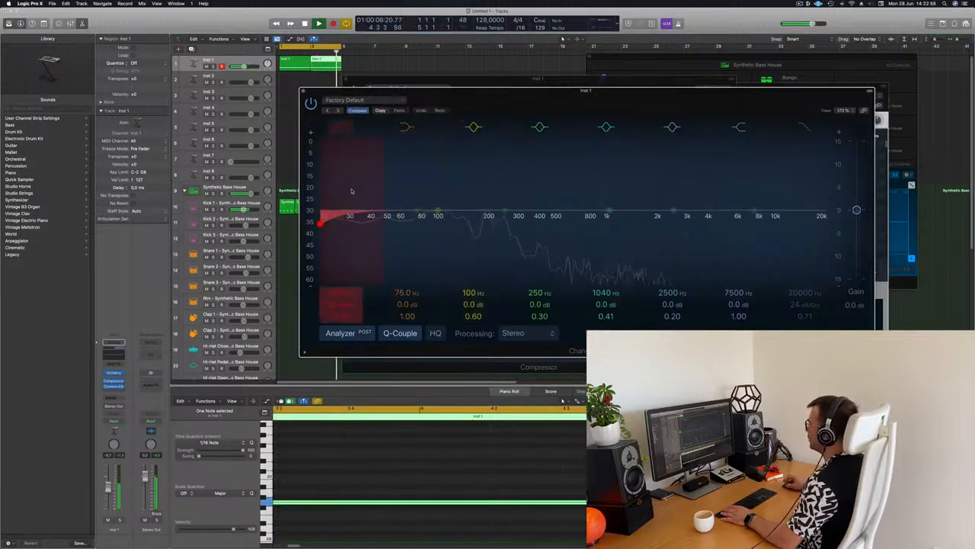
left_click_drag(351, 191, 463, 176)
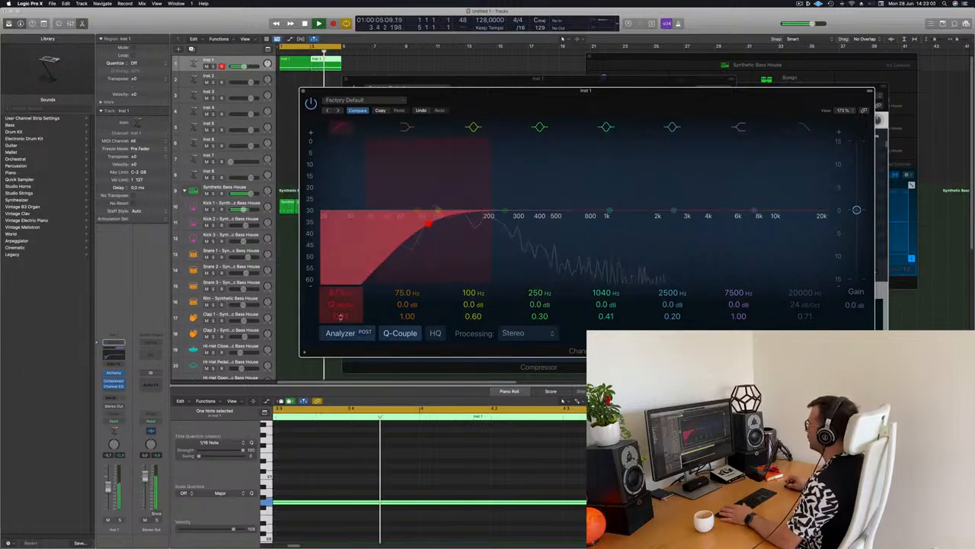
left_click_drag(340, 304, 340, 293)
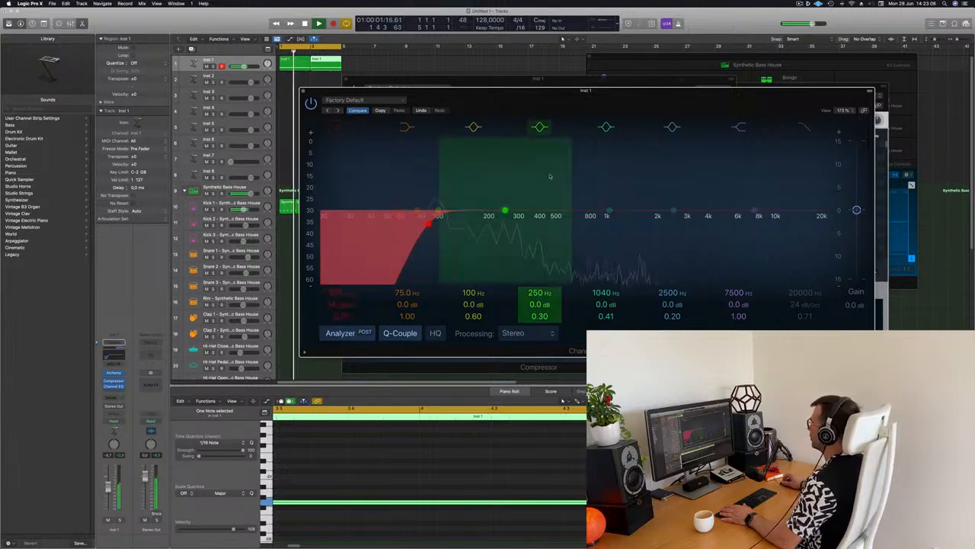
left_click_drag(615, 91, 573, 150)
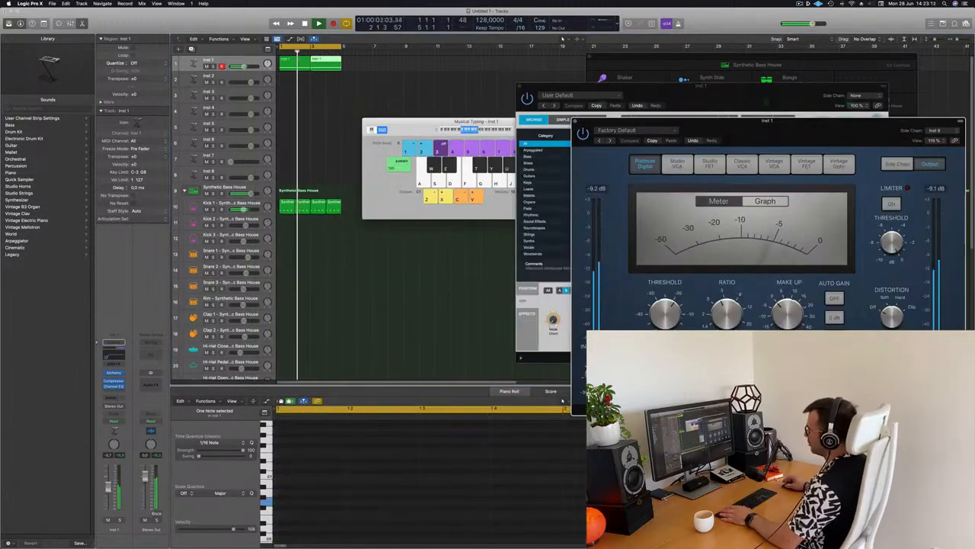
Select all bass and kick regions and repeat them until they reach bar 17.
left_click(341, 358)
key("super+a")
key("super+r")
key("super+r")
key("super+r")
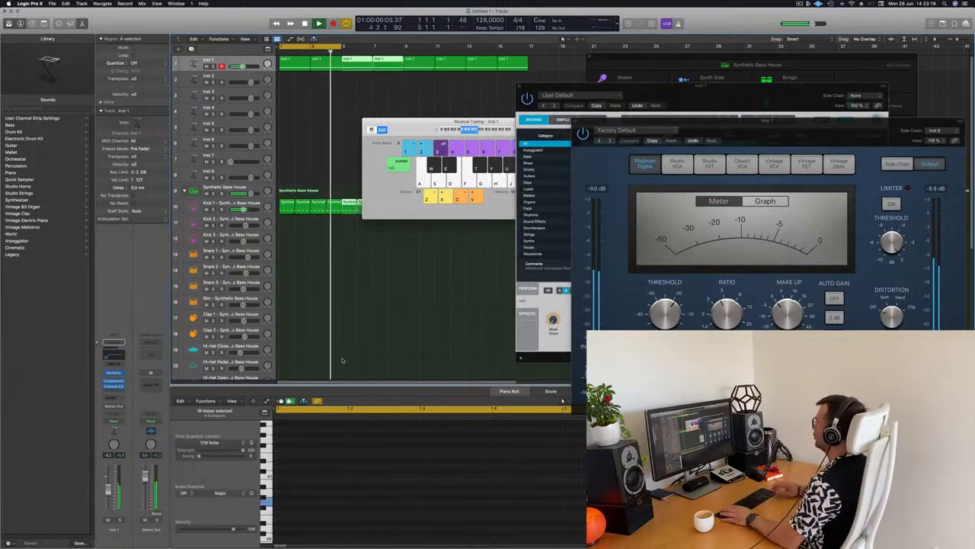
Extend the cycle range to bar 17 and move the Musical Typing window off the arrangement.
key("space")
key("space")
left_click_drag(342, 47, 527, 69)
left_click_drag(425, 121, 870, 161)
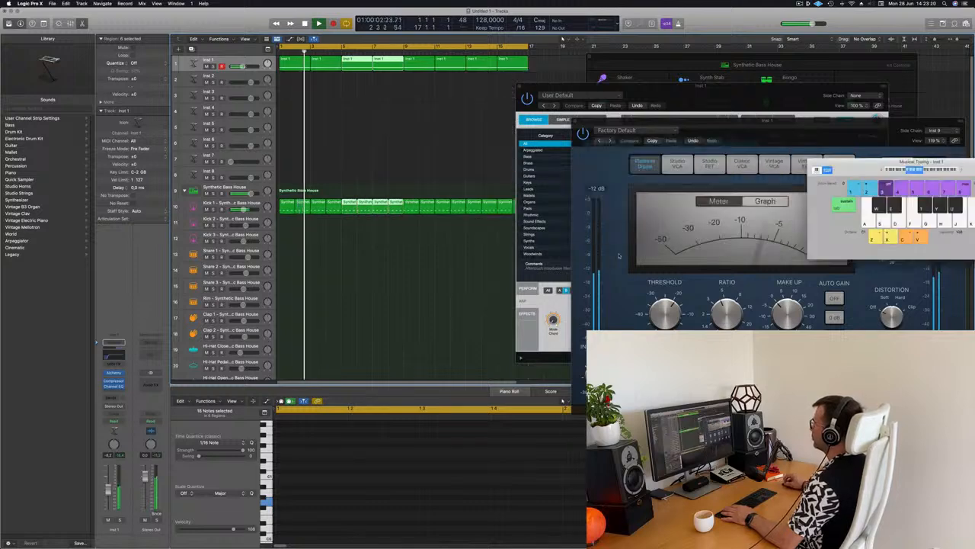
Copy the first Kick 1 region to bar 1 of the Hi-Hat Closed track.
scroll(359, 236, "down", 3)
left_click(361, 231)
scroll(359, 229, "down", 2)
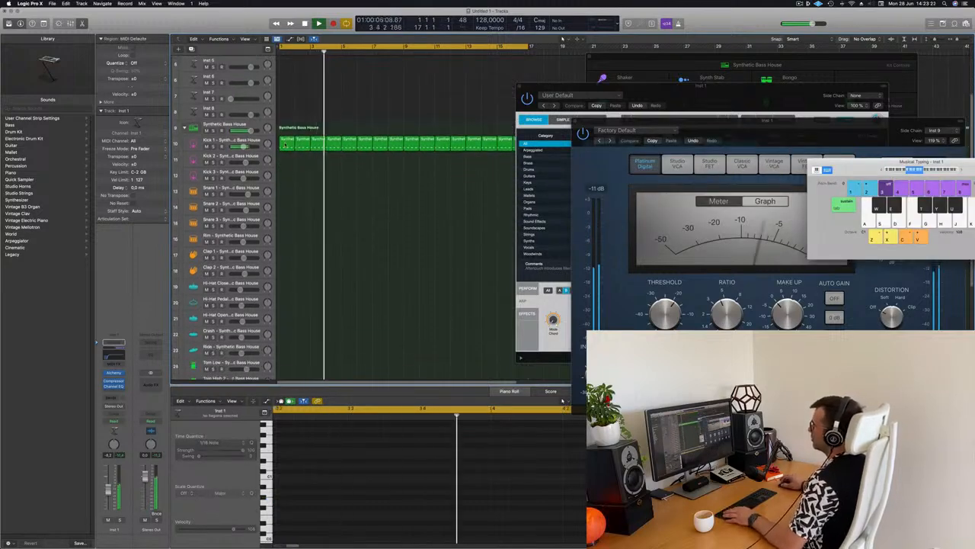
left_click_drag(285, 146, 288, 287)
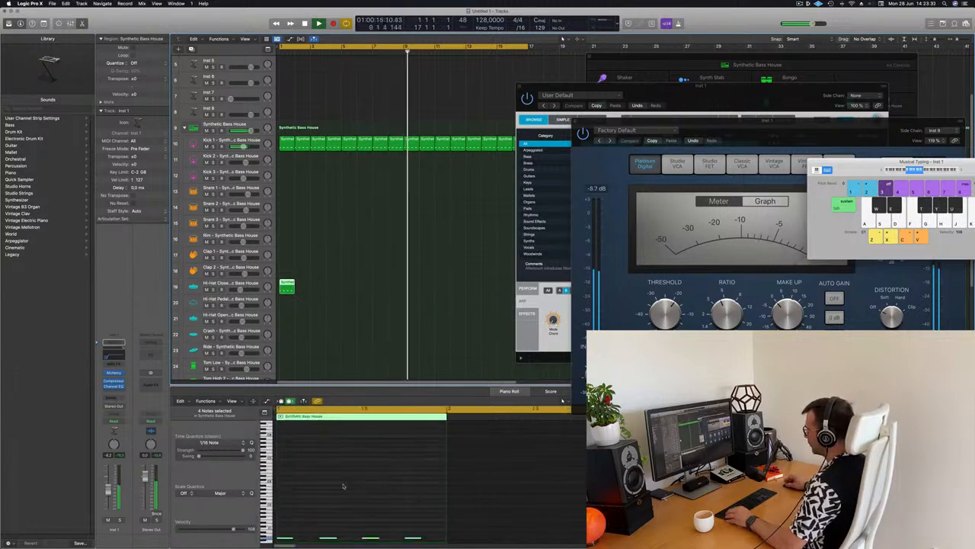
Shift the four hi-hat notes to the off-beats at a higher pitch, raise them two more octaves, and play from the start.
left_click_drag(428, 473, 304, 483)
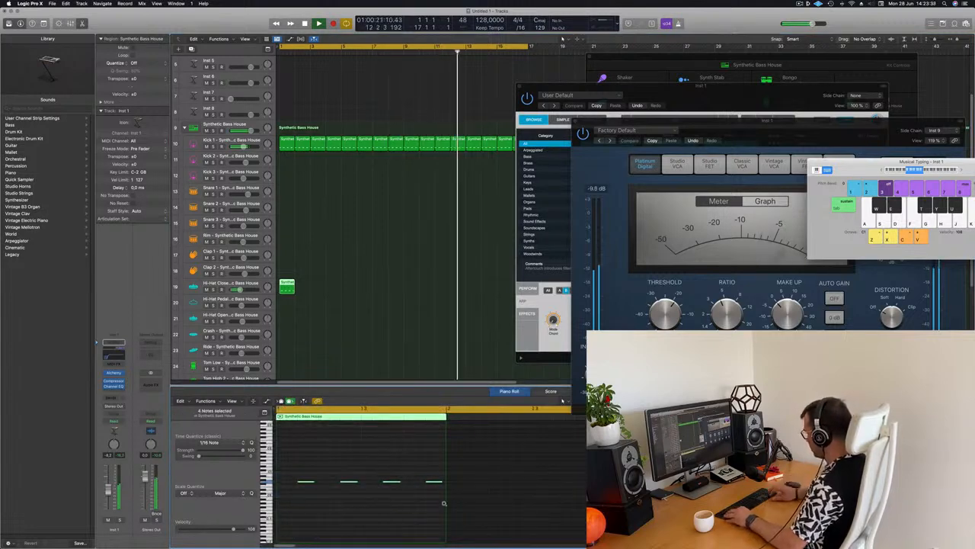
key("alt+shift+Up")
key("alt+shift+Up")
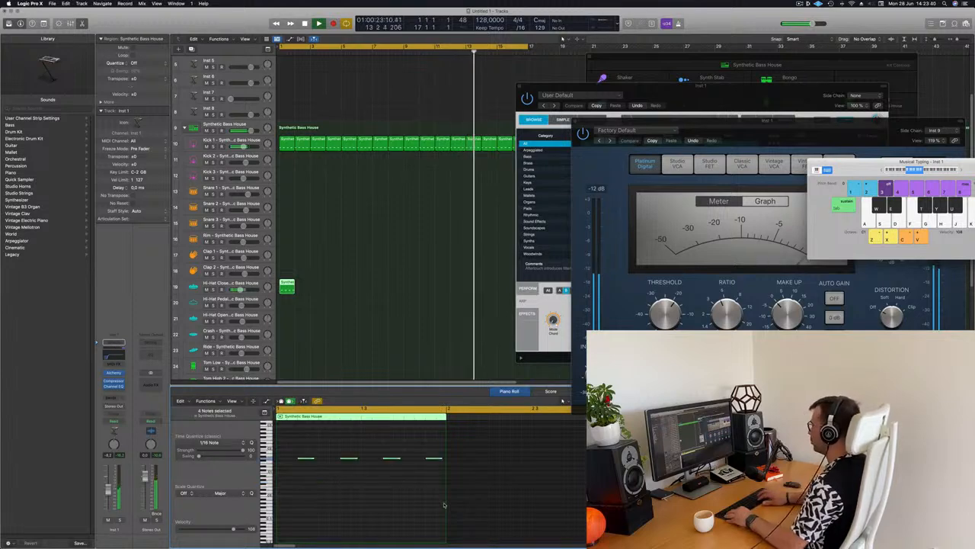
key("Return")
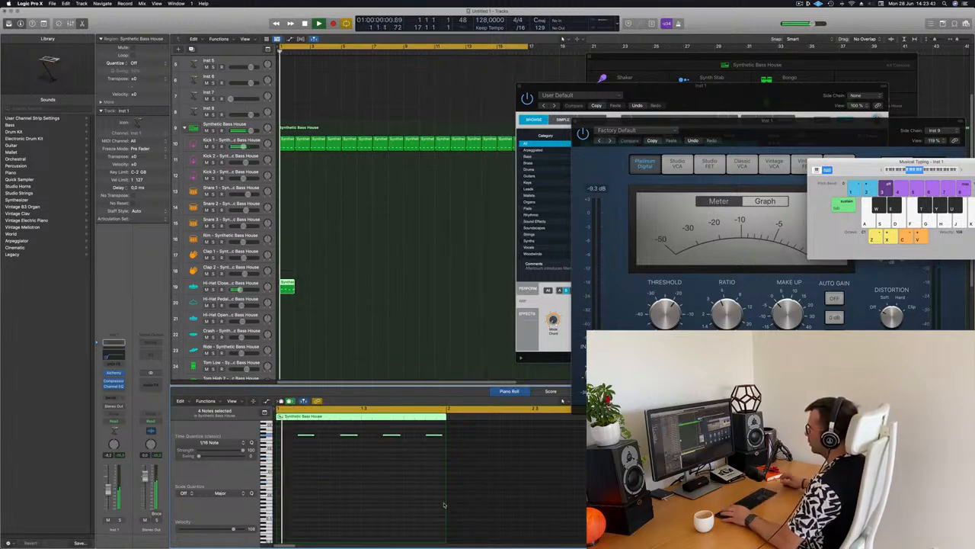
Repeat the closed hi-hat region up to bar 17, play from the start, and select the Hi-Hat Closed track.
scroll(379, 274, "down", 4)
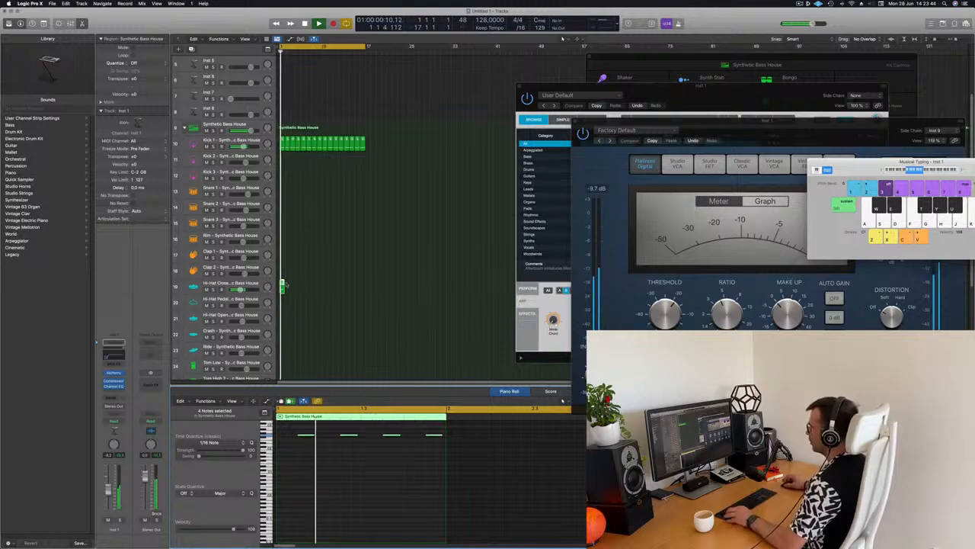
key("super+r")
key("super+r")
key("super+r")
key("super+r")
key("super+r")
key("super+r")
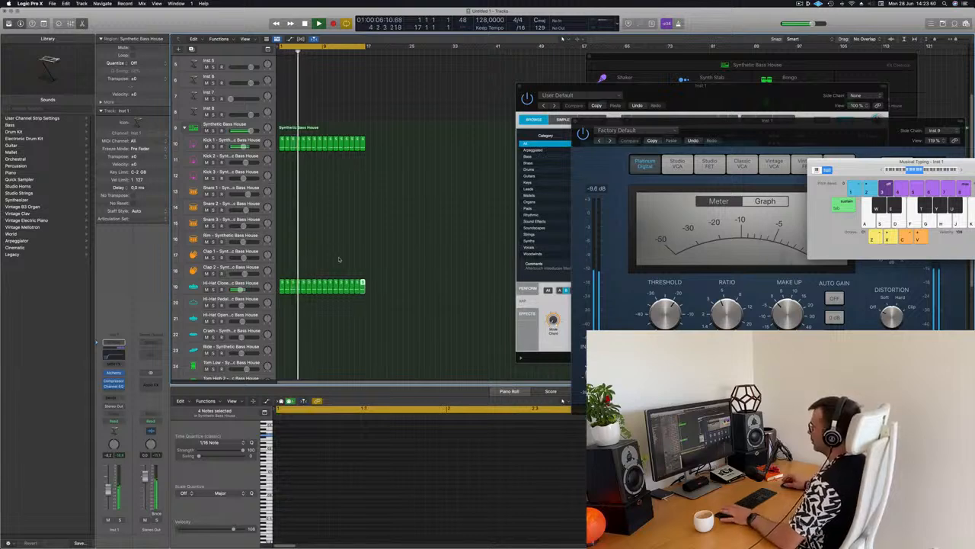
key("Return")
left_click(211, 283)
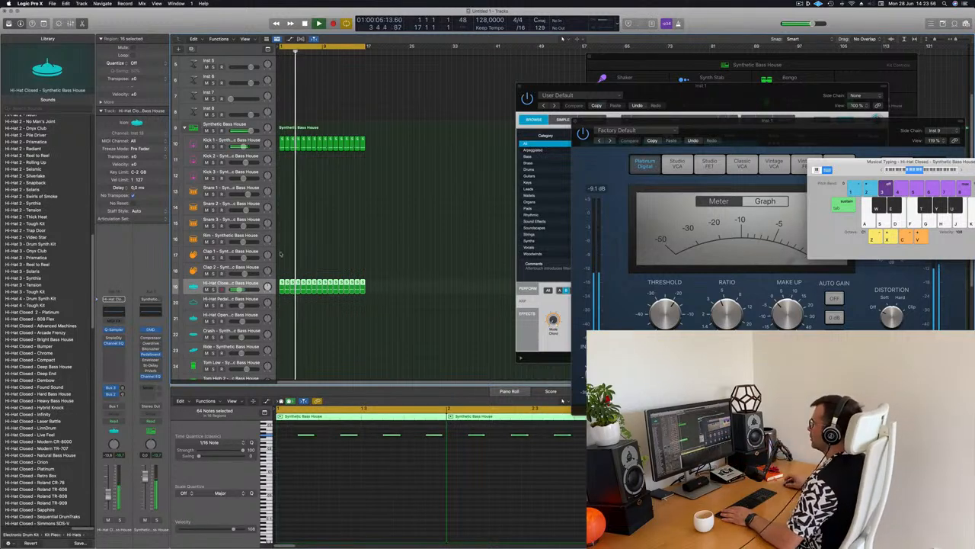
Load Alchemy on the Inst 2 track and filter its presets to the Bass category.
scroll(344, 219, "up", 4)
scroll(391, 187, "down", 2)
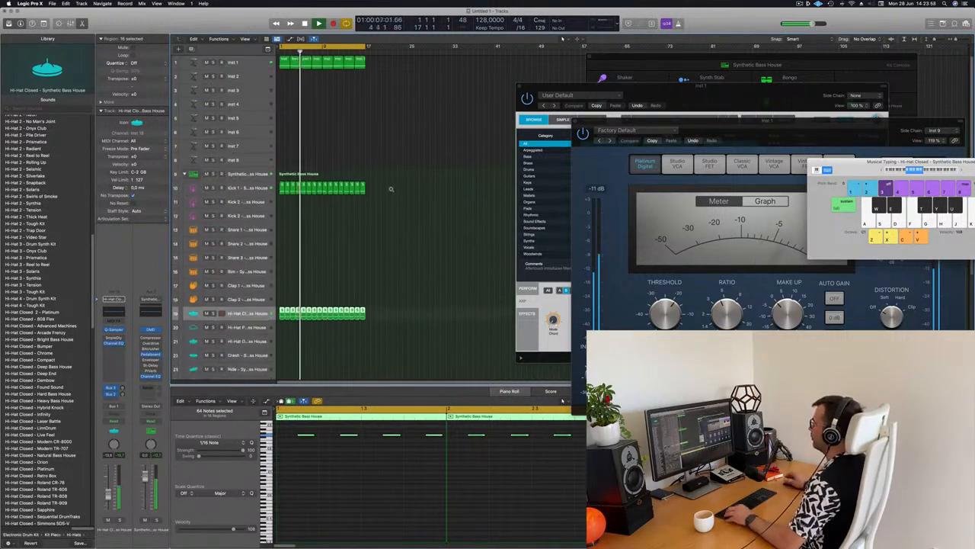
left_click(370, 135)
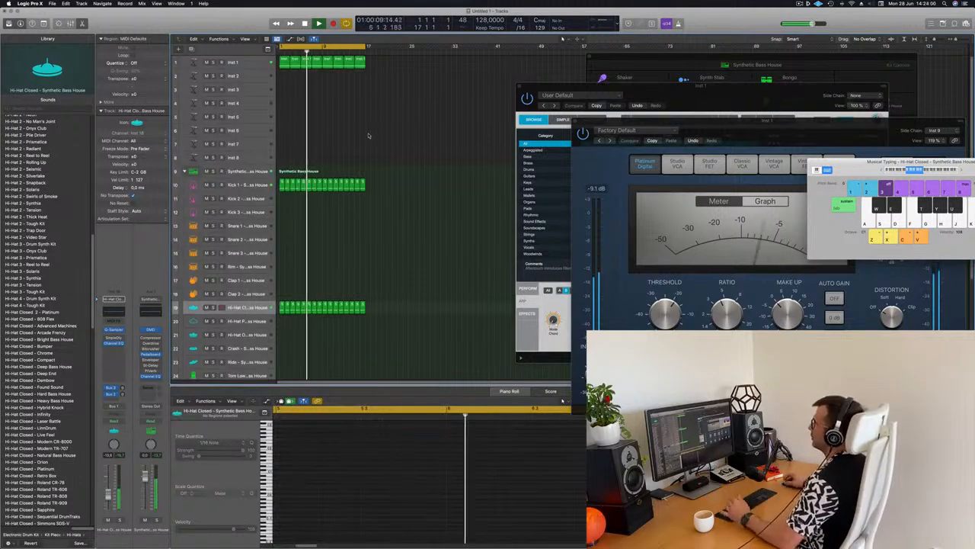
left_click(260, 78)
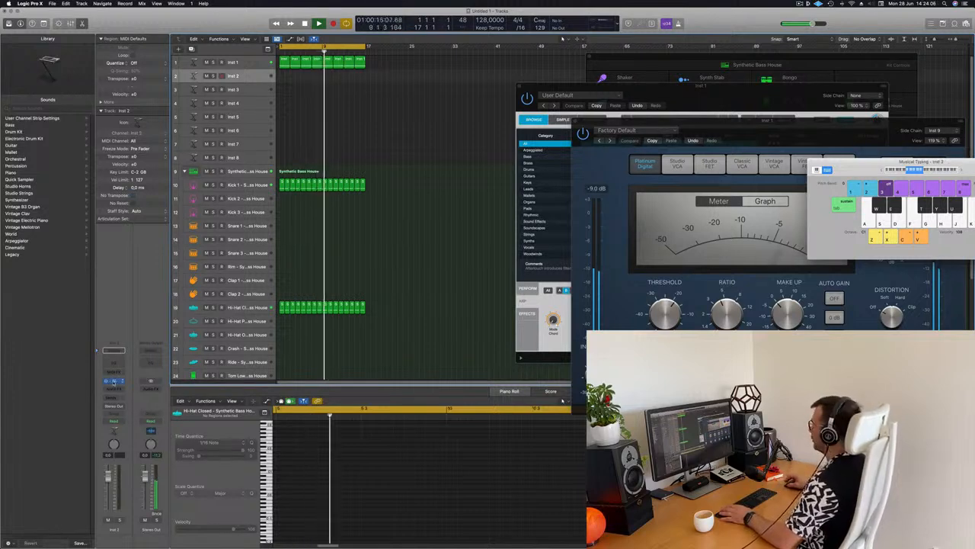
left_click(114, 380)
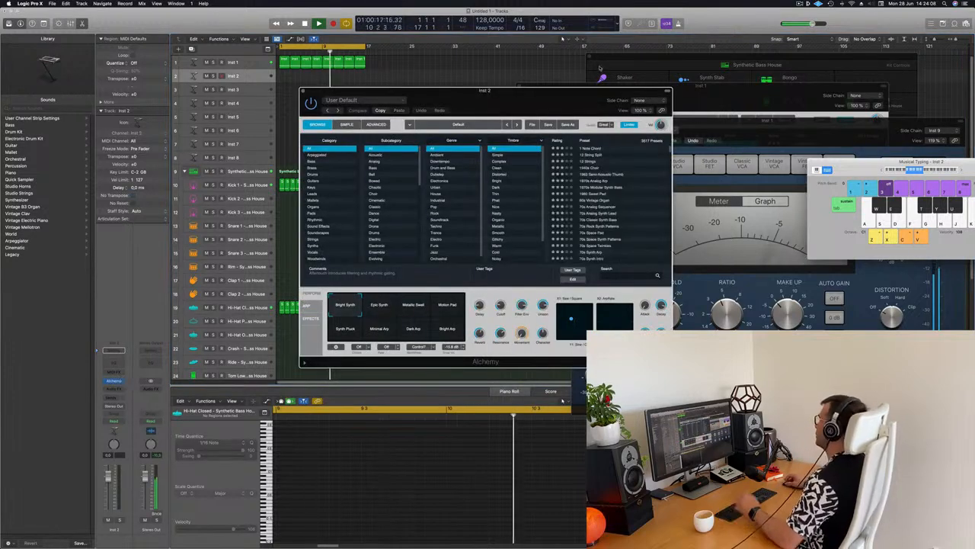
left_click_drag(531, 95, 526, 144)
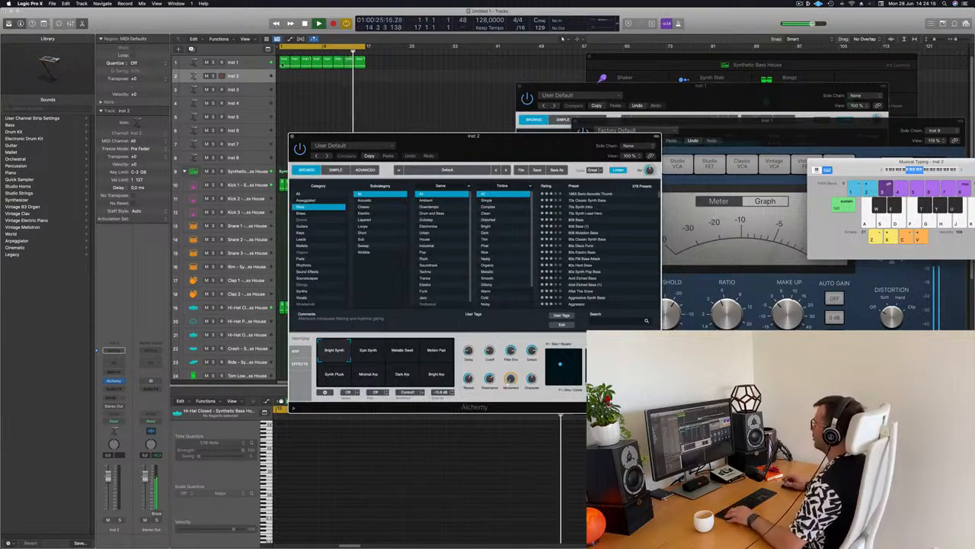
Copy the first Inst 1 region to bar 1 of Inst 2, shortening its note to an eighth, and load the 1963 Semi-Acoustic Thumb preset.
left_click(284, 64)
left_click_drag(284, 64, 284, 77)
left_click(335, 454)
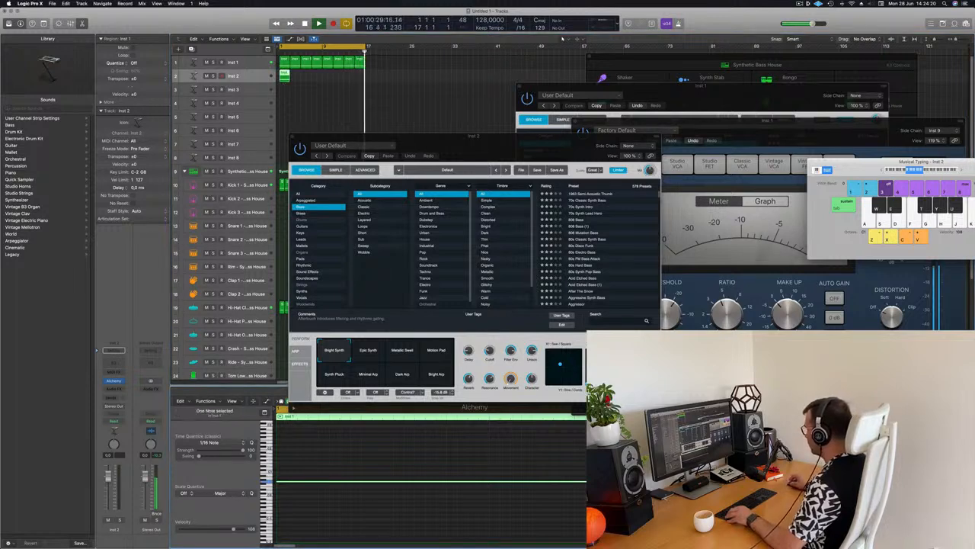
left_click(305, 469)
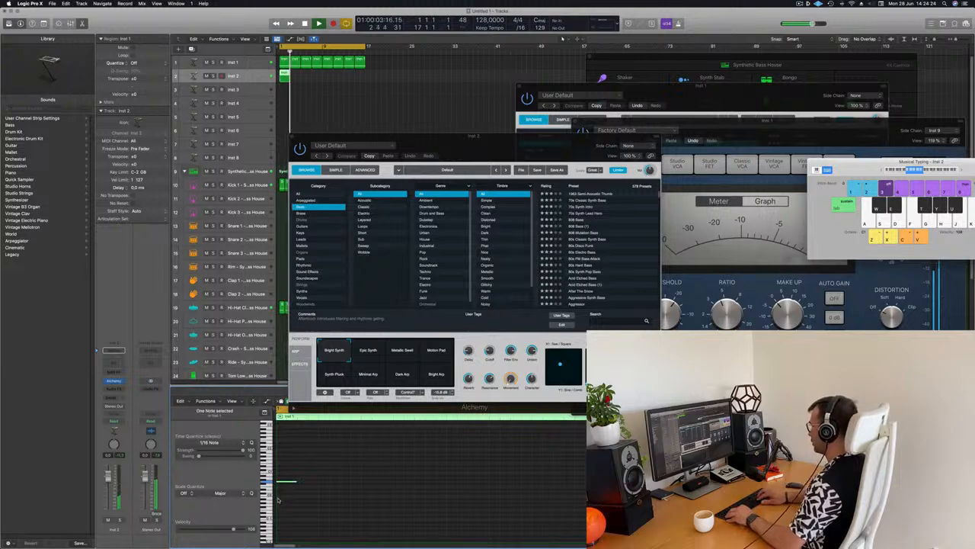
left_click_drag(500, 155, 579, 123)
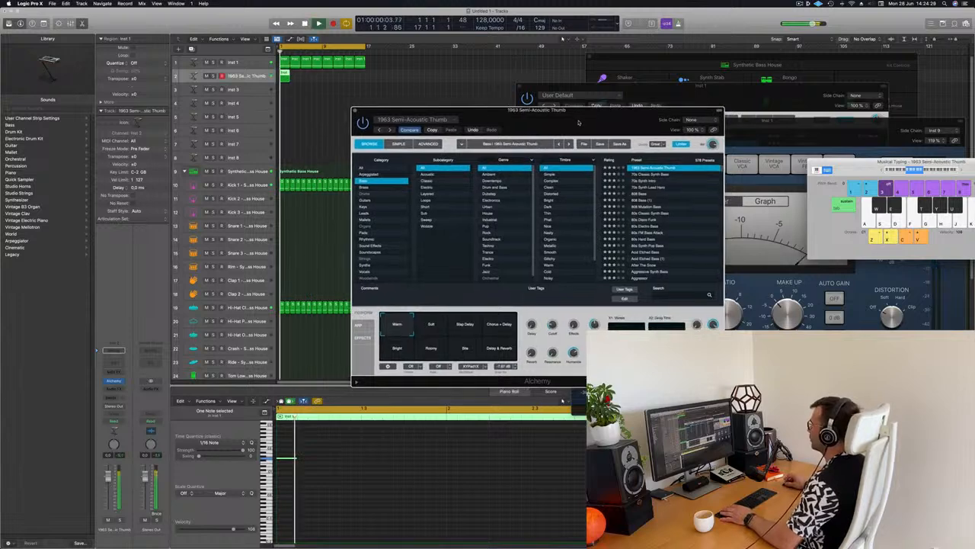
Copy the bass note to the off-beats of beats 2 and 3 in bar 1.
left_click(312, 453)
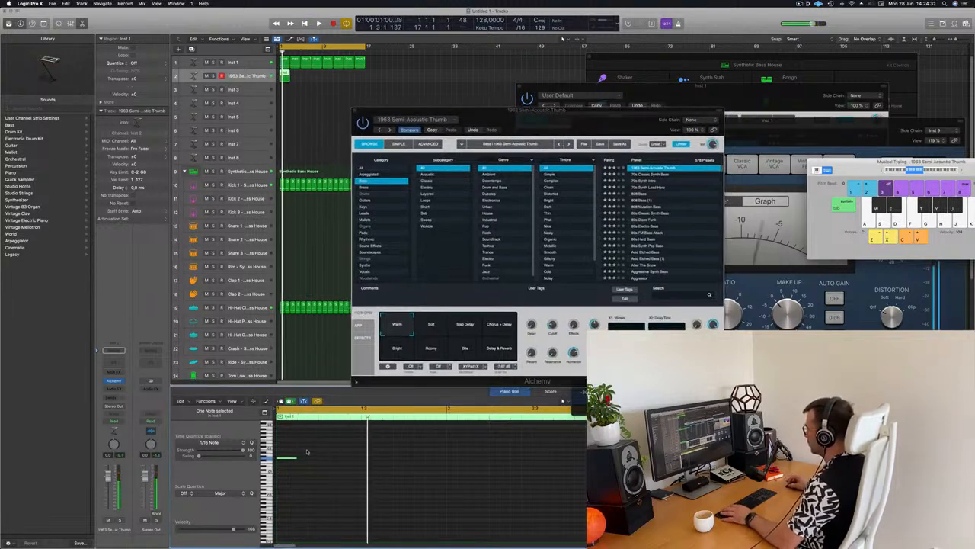
left_click(286, 459)
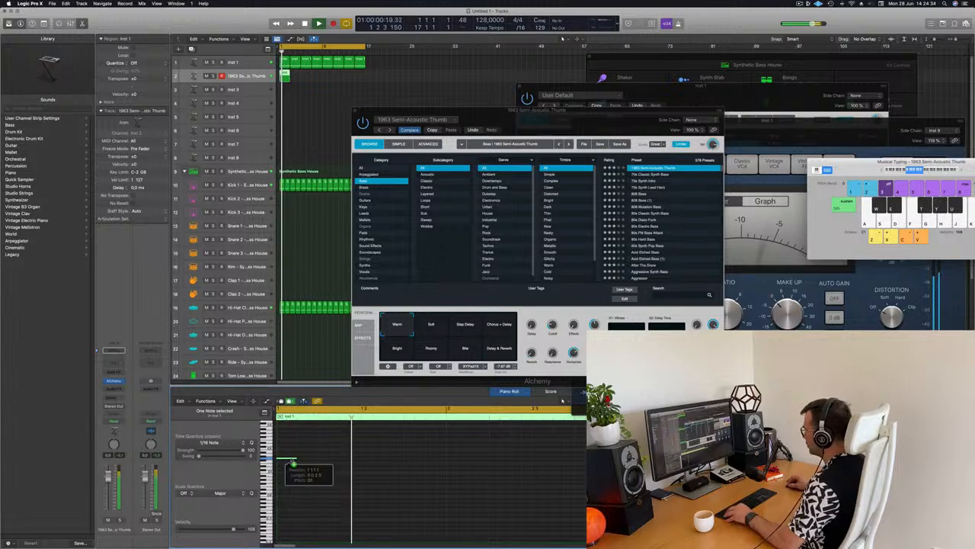
left_click_drag(288, 460, 363, 463)
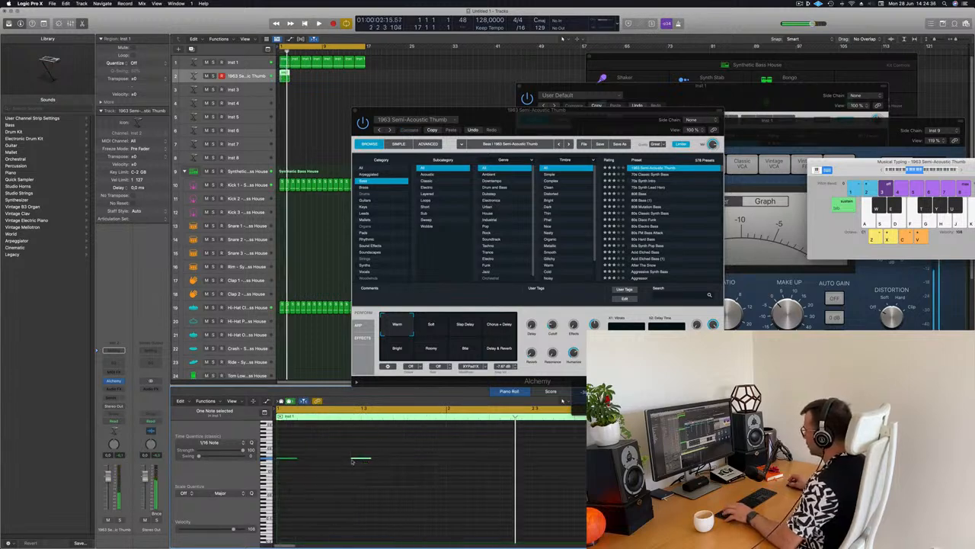
scroll(329, 461, "left", 3)
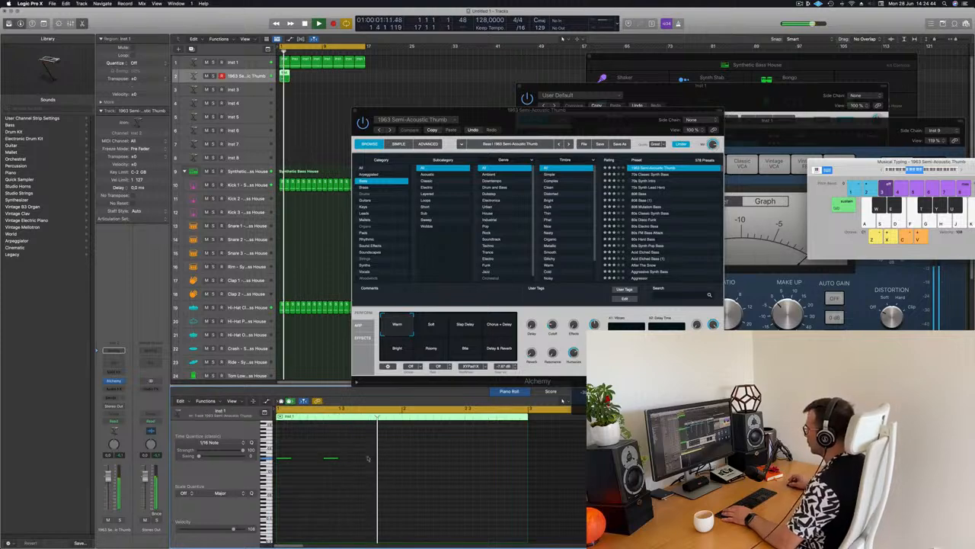
mouse_move(367, 458)
left_mouse_down()
mouse_move(290, 454)
mouse_move(370, 462)
mouse_move(359, 463)
left_mouse_up()
scroll(337, 478, "down", 2)
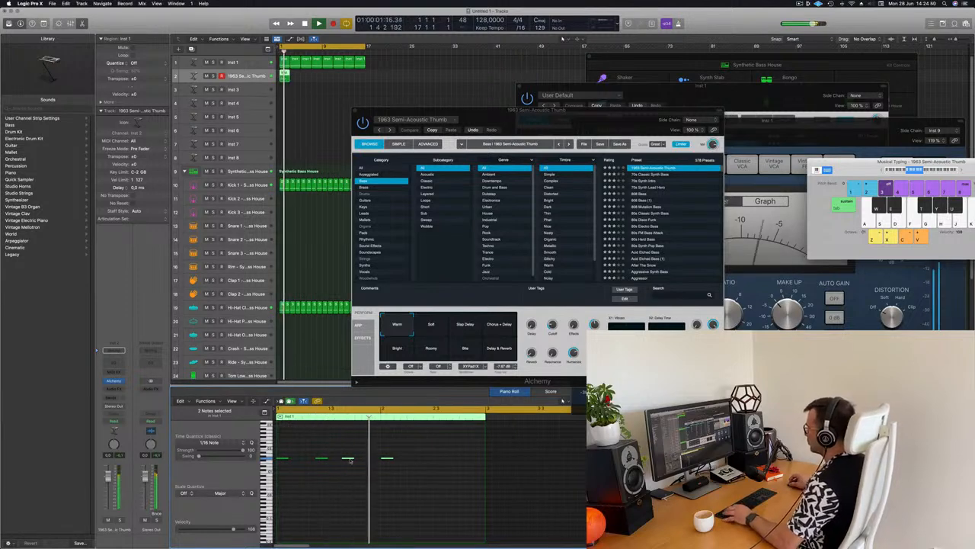
Delete the extra note at the start of bar 2 and copy the three-note pattern from bar 1 into bar 2.
key("space")
left_click_drag(416, 444, 385, 464)
key("BackSpace")
key("space")
left_click_drag(274, 486, 386, 460)
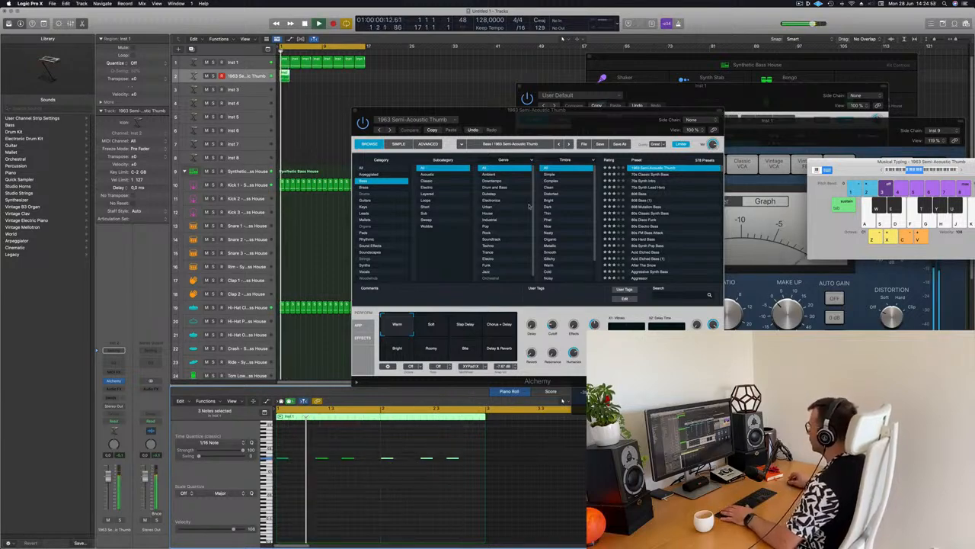
Repeat the two-bar bass region up to bar 17 and switch its Alchemy preset to 70s Classic Synth Bass.
left_click_drag(558, 115, 670, 100)
key("space")
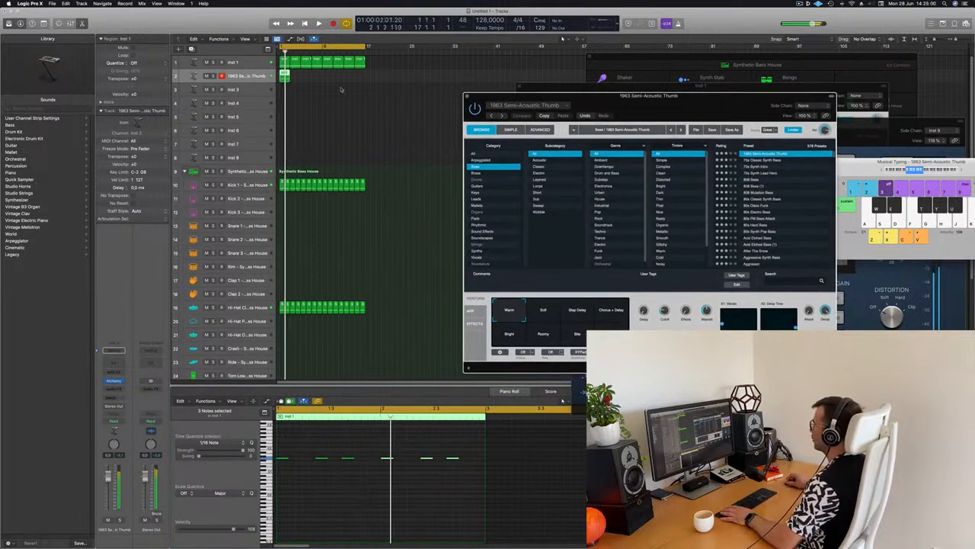
left_click(287, 81)
key("super+r")
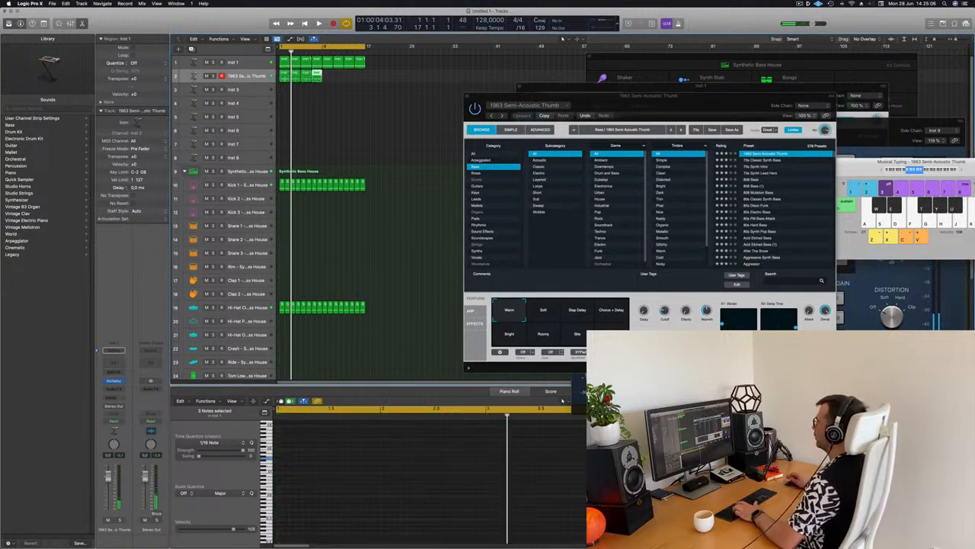
left_click_drag(725, 95, 617, 85)
key("space")
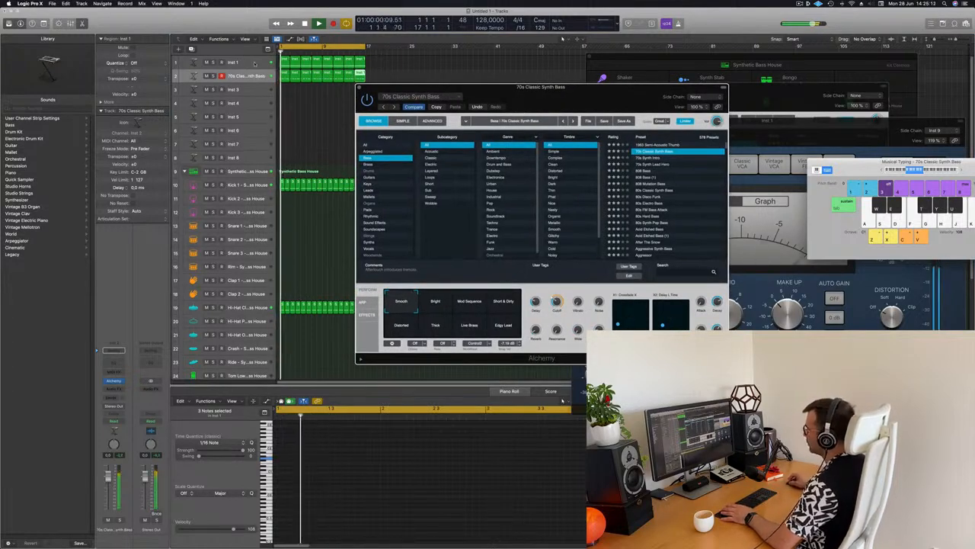
Duplicate the Inst 1 track with its channel settings and move the eight three-note bass regions onto the new track.
left_click(215, 63)
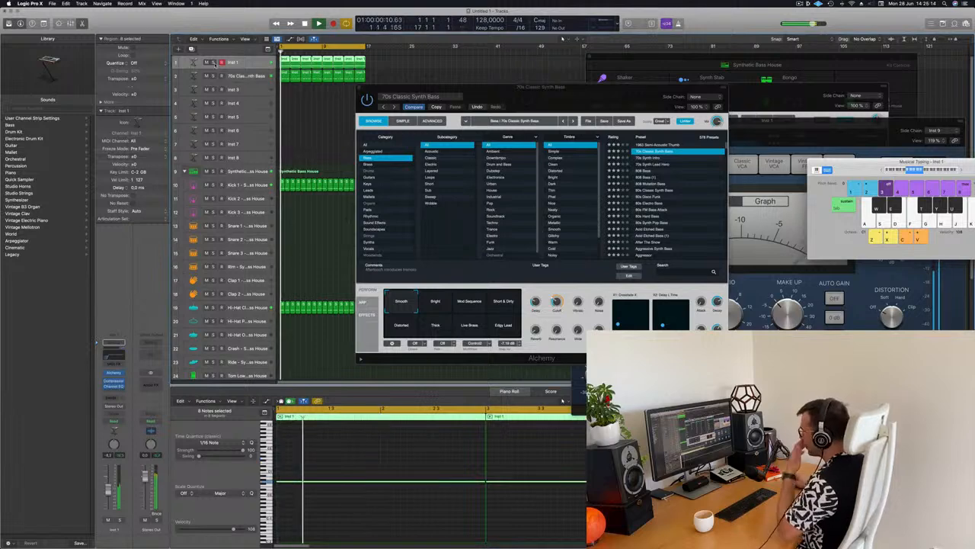
key("alt+super+s")
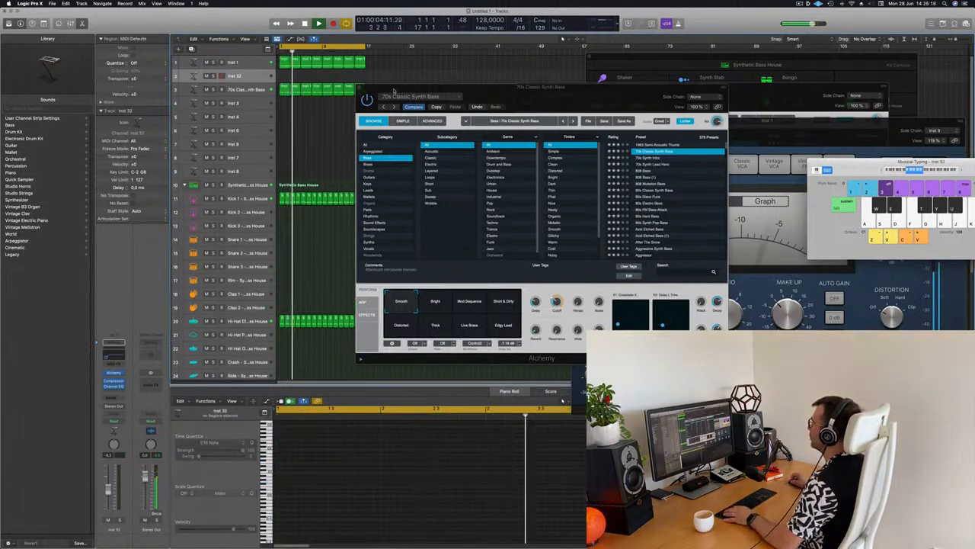
left_click_drag(394, 88, 522, 97)
left_click_drag(401, 97, 285, 76)
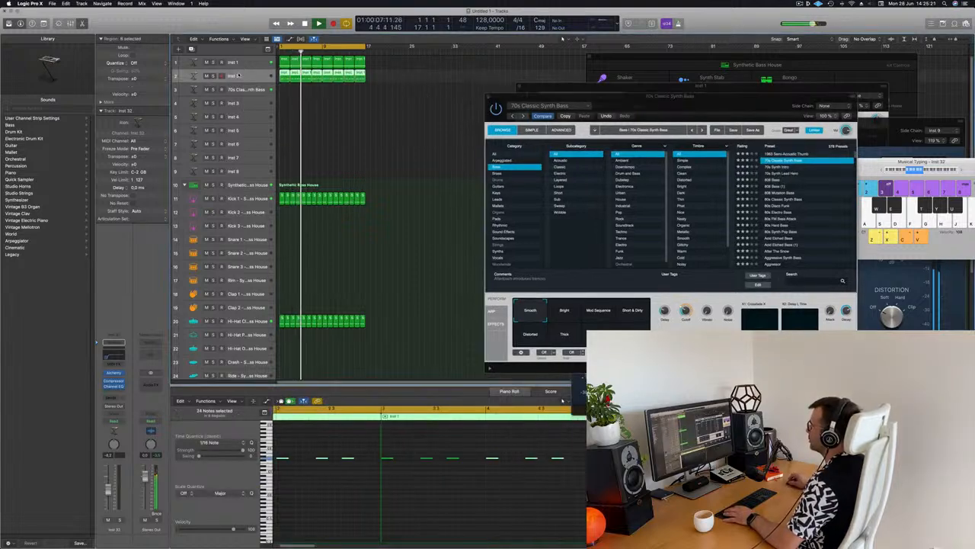
Bypass the Channel EQ on the new Inst 32 track and move its window aside.
left_click(114, 385)
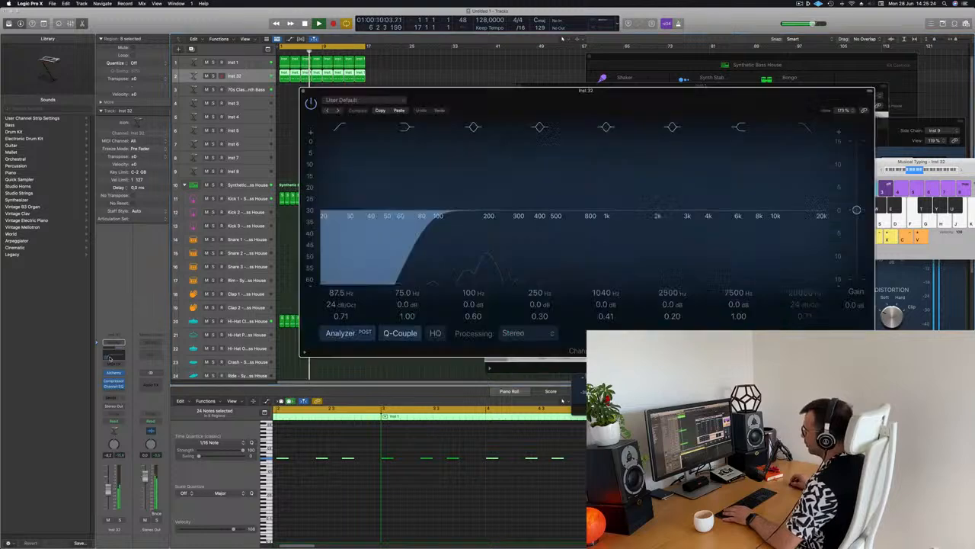
left_click_drag(437, 96, 749, 102)
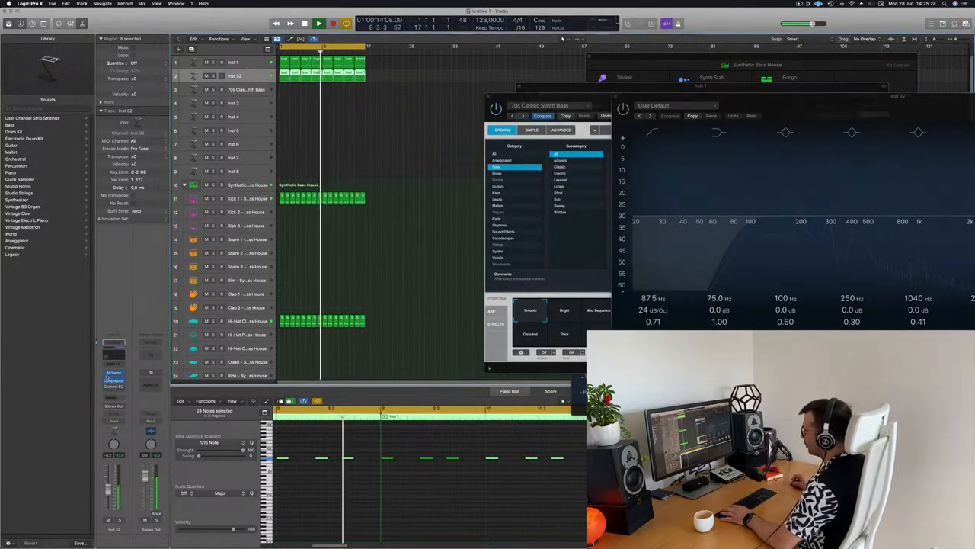
Audition Alchemy's Bass presets on the Inst 32 track and load Restrained Bass.
left_click(113, 373)
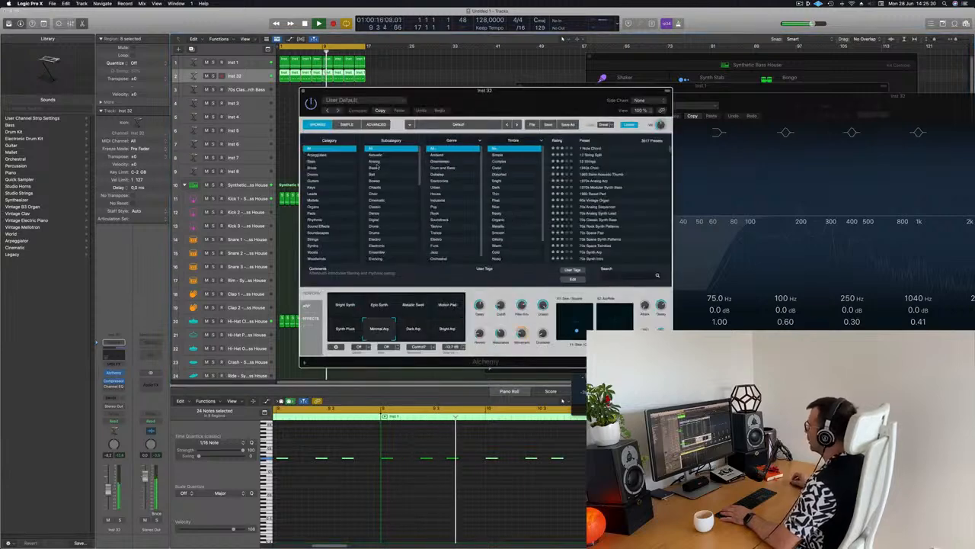
left_click(312, 161)
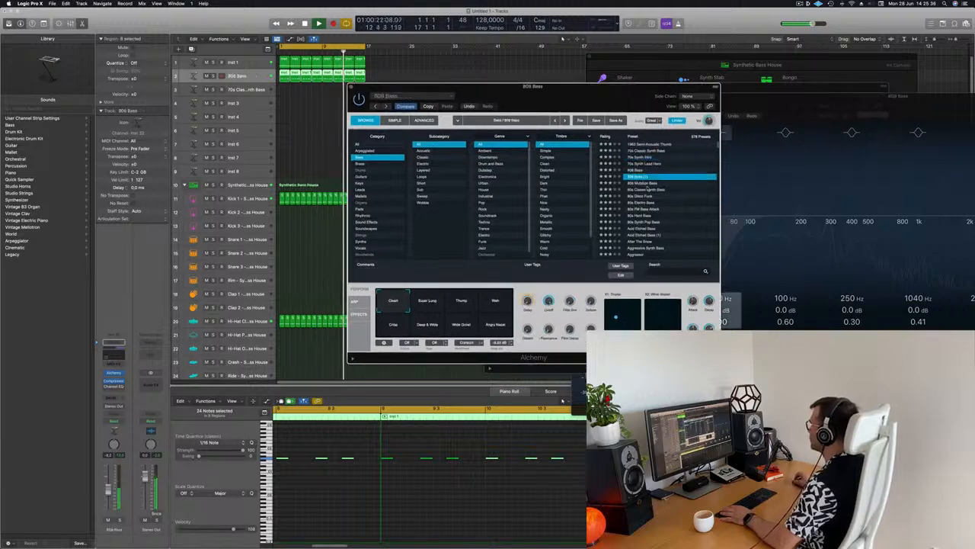
left_click(639, 191)
scroll(641, 202, "down", 15)
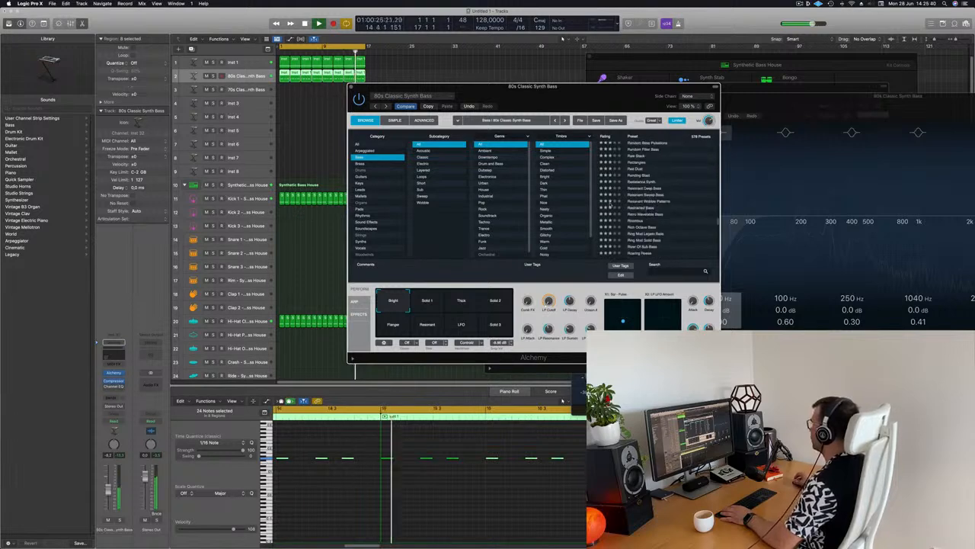
left_click(652, 207)
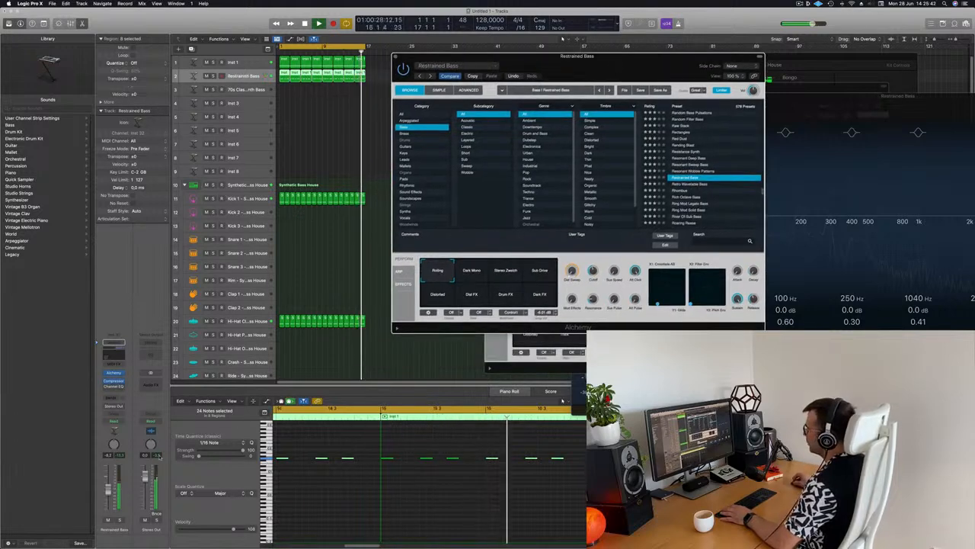
Solo the Restrained Bass track briefly, switch its Alchemy performance snapshot to Dark Mono, and close the synth window.
left_click(119, 521)
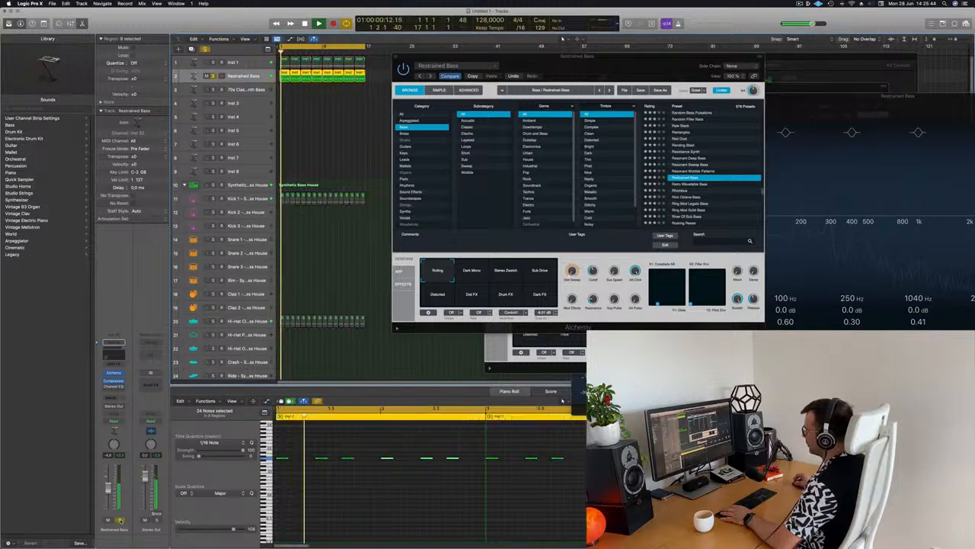
left_click(120, 521)
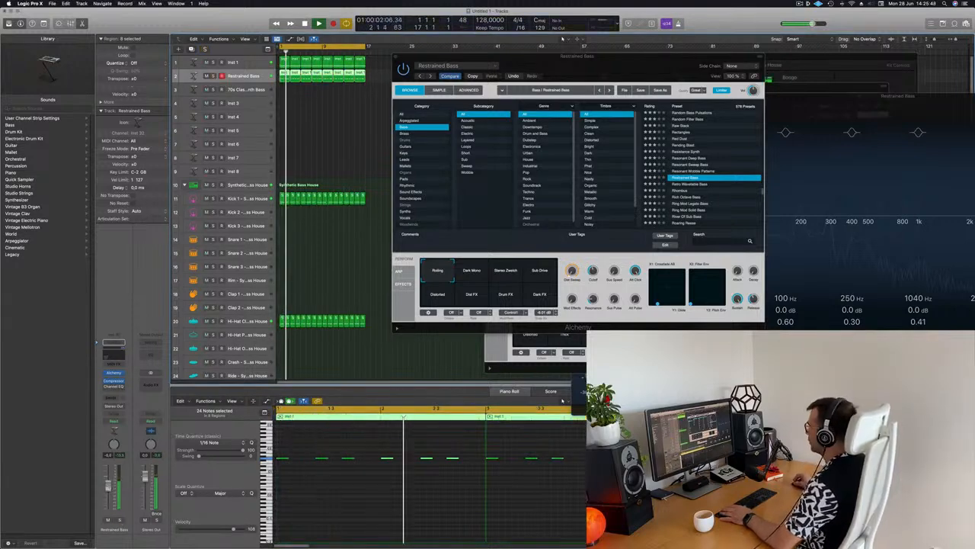
left_click(473, 273)
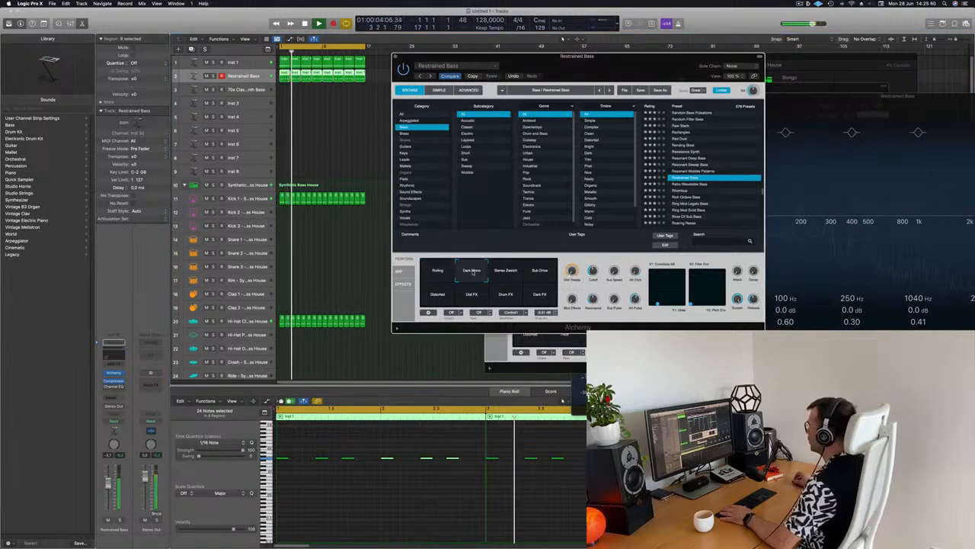
left_click_drag(495, 56, 458, 66)
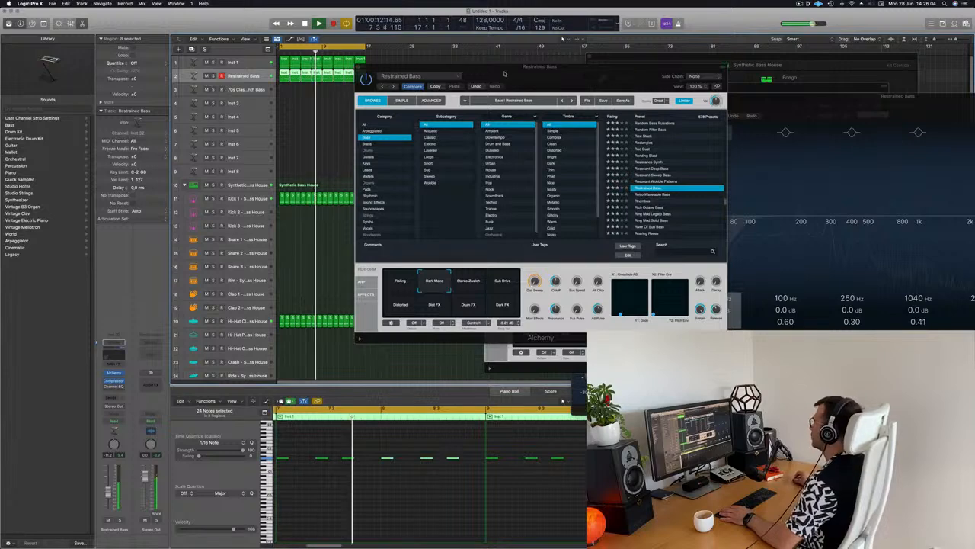
left_click_drag(427, 66, 411, 80)
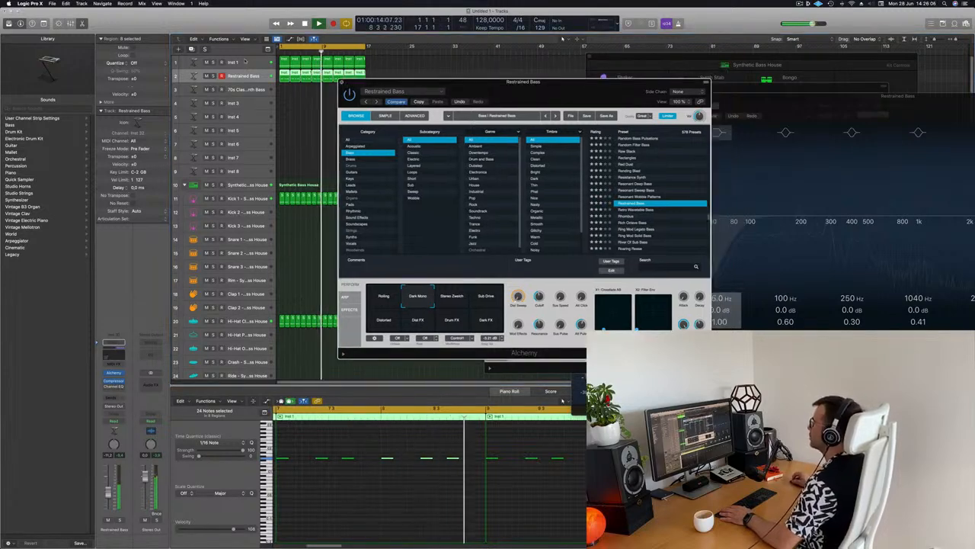
left_click(342, 82)
Lower the Cutoff control in Alchemy on the Inst 1 track.
left_click(243, 63)
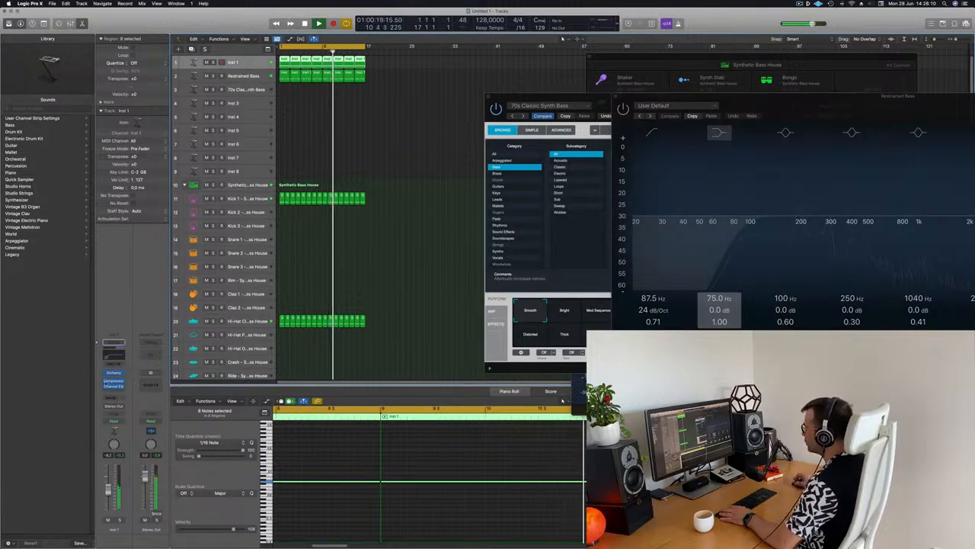
left_click(115, 373)
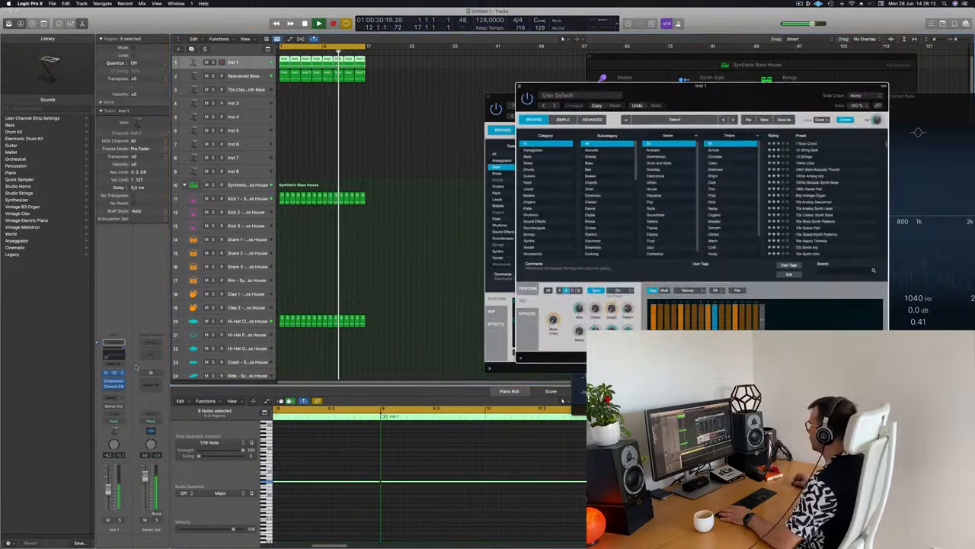
left_click(523, 290)
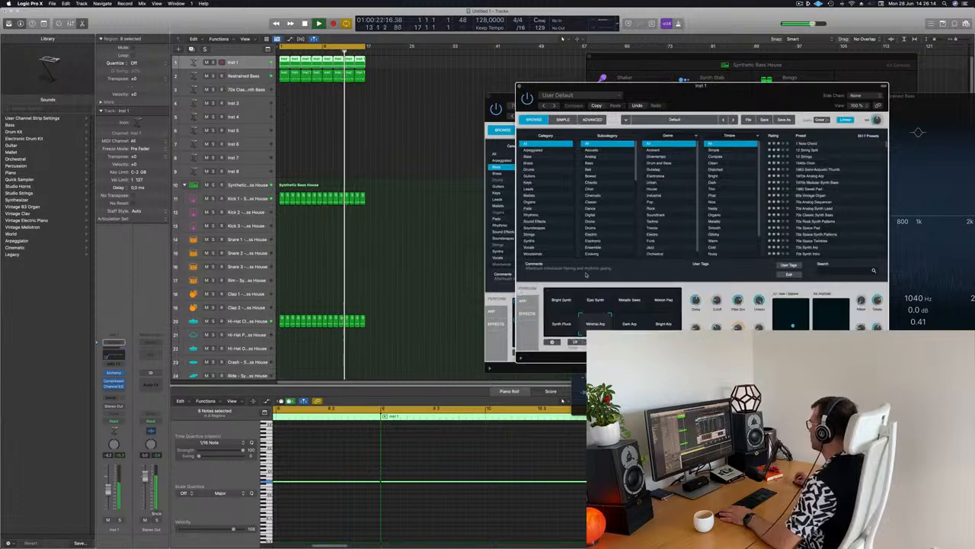
left_click_drag(716, 300, 716, 307)
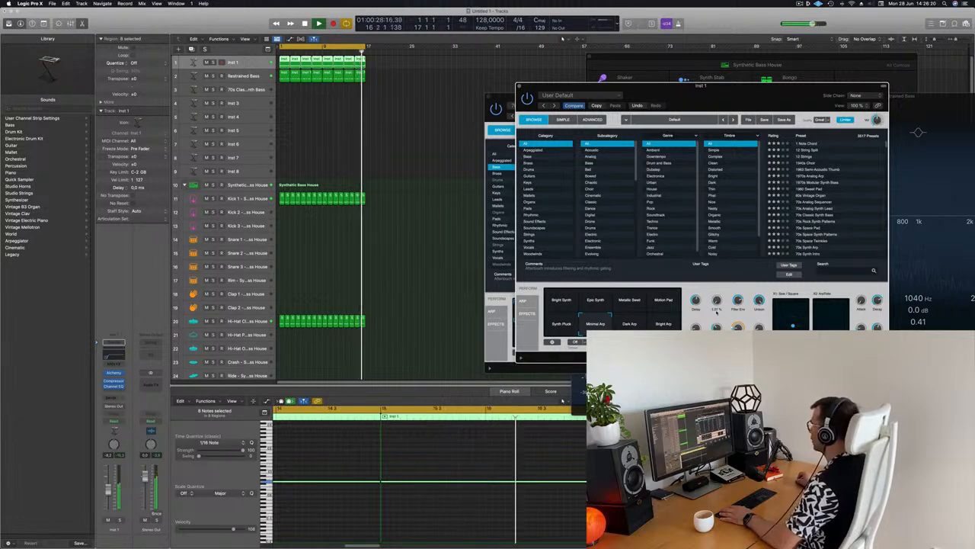
Move the Inst 1 Alchemy window aside and close it.
left_click_drag(609, 86, 477, 109)
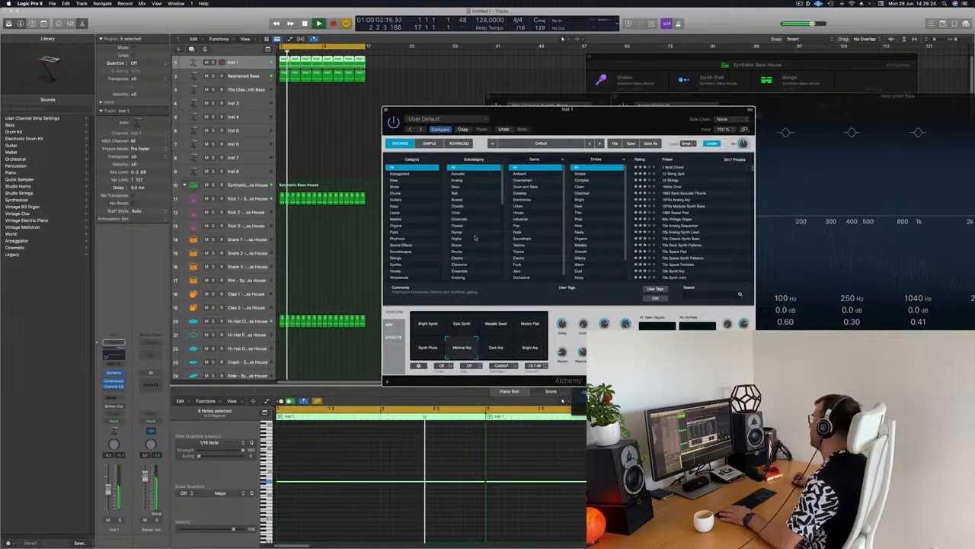
left_click_drag(385, 110, 345, 101)
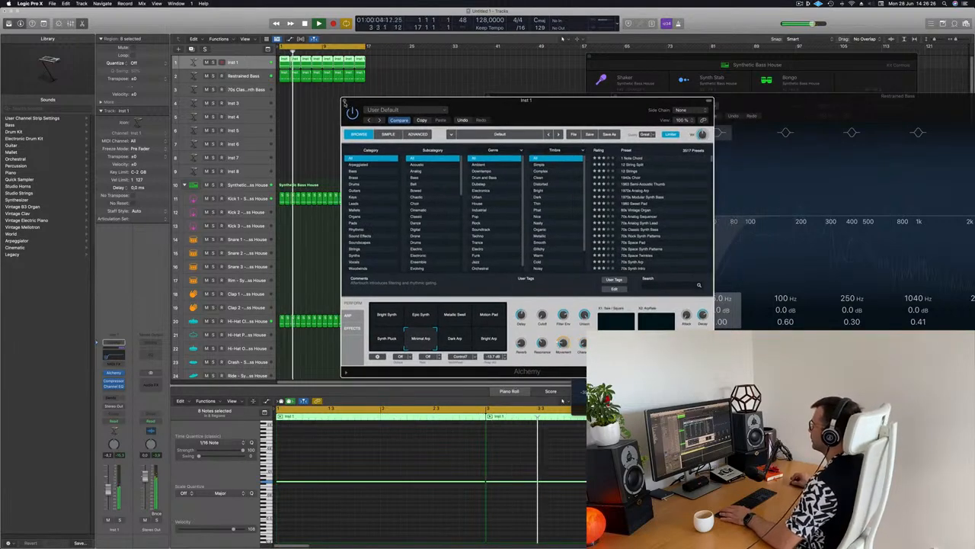
left_click(344, 101)
left_click(328, 103)
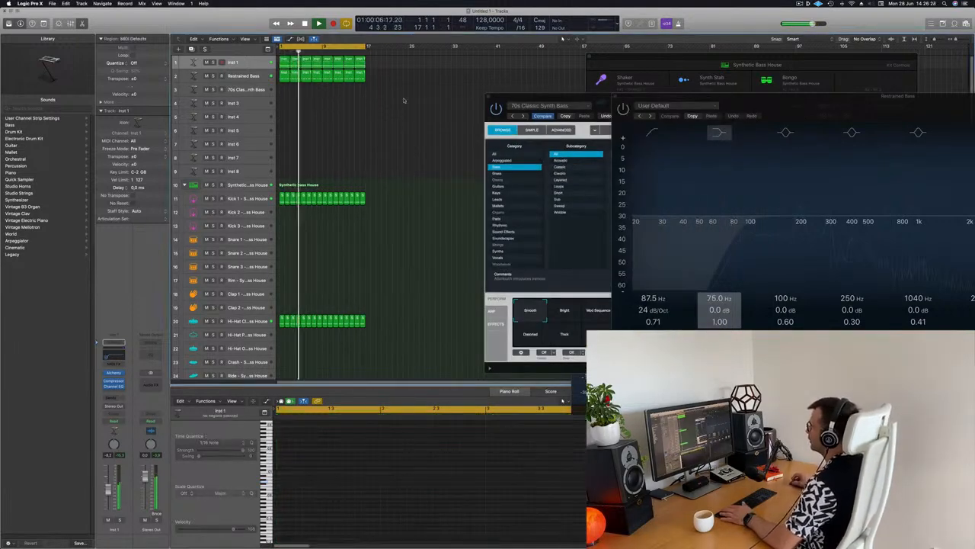
Copy the first two-bar region of the Restrained Bass track to the 70s Classic Synth Bass track at bar 1.
left_click(283, 77)
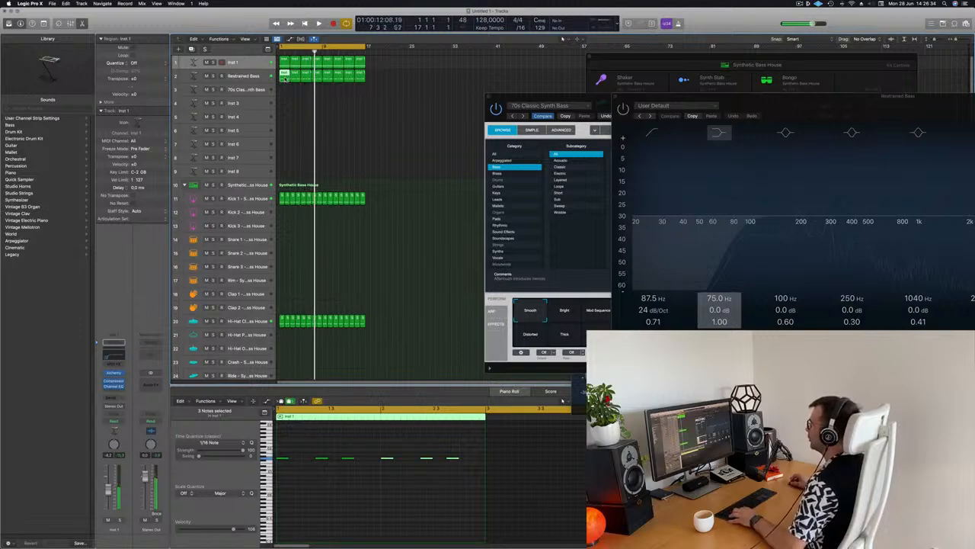
left_click(285, 92)
left_click(283, 77)
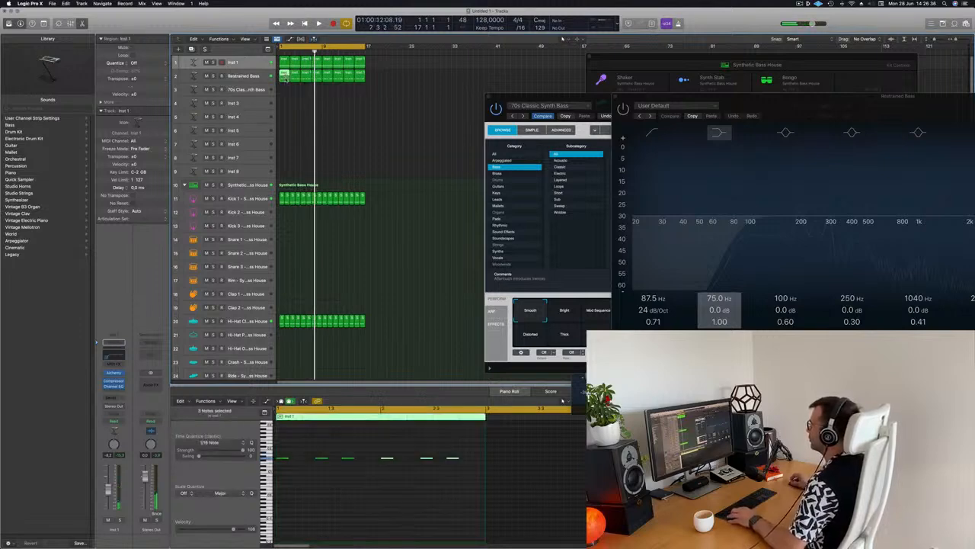
left_click_drag(286, 79, 284, 92)
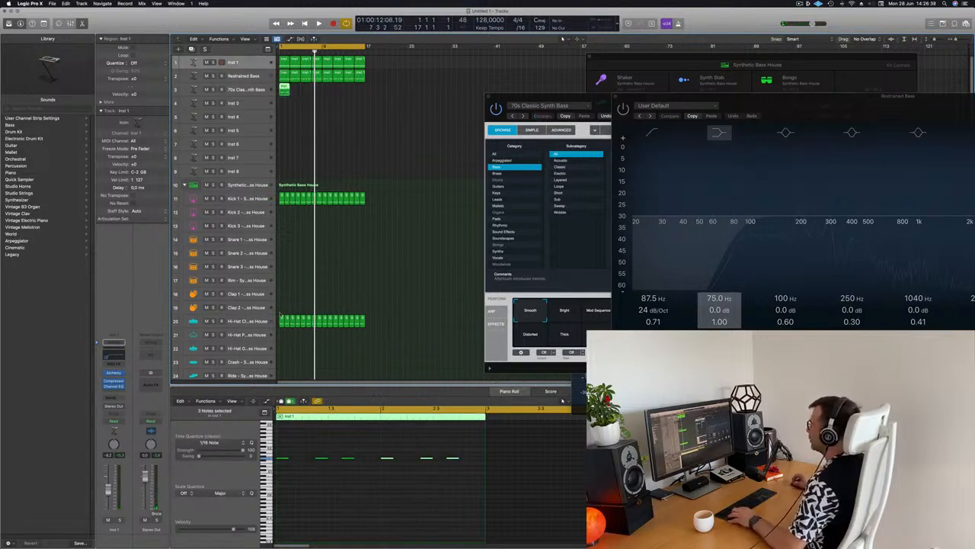
Raise all notes of the copied region by an octave and duplicate them another octave higher.
left_click_drag(284, 453, 475, 477)
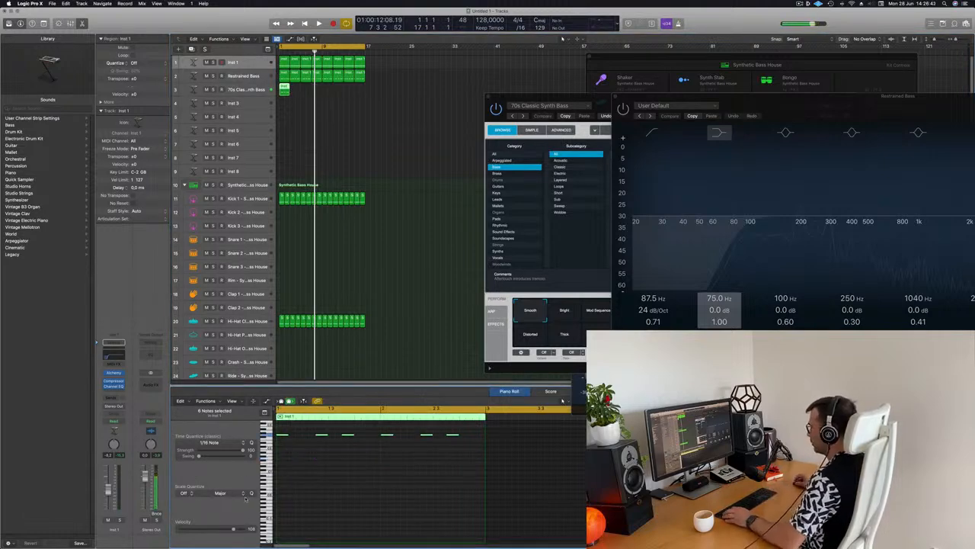
scroll(320, 510, "up", 5)
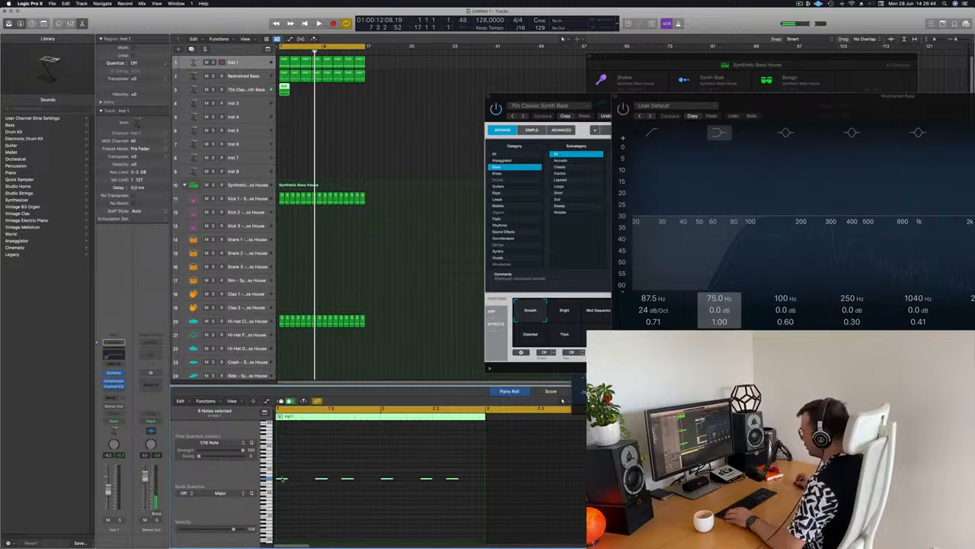
left_click_drag(282, 478, 287, 459)
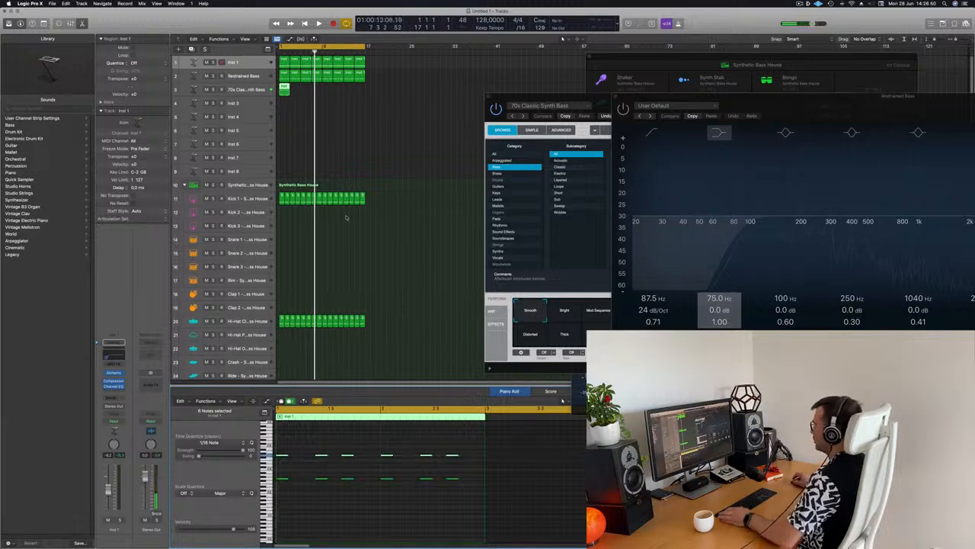
Repeat the two-bar region across the 16 bars of the 70s Classic Synth Bass track and select that track.
left_click(288, 87)
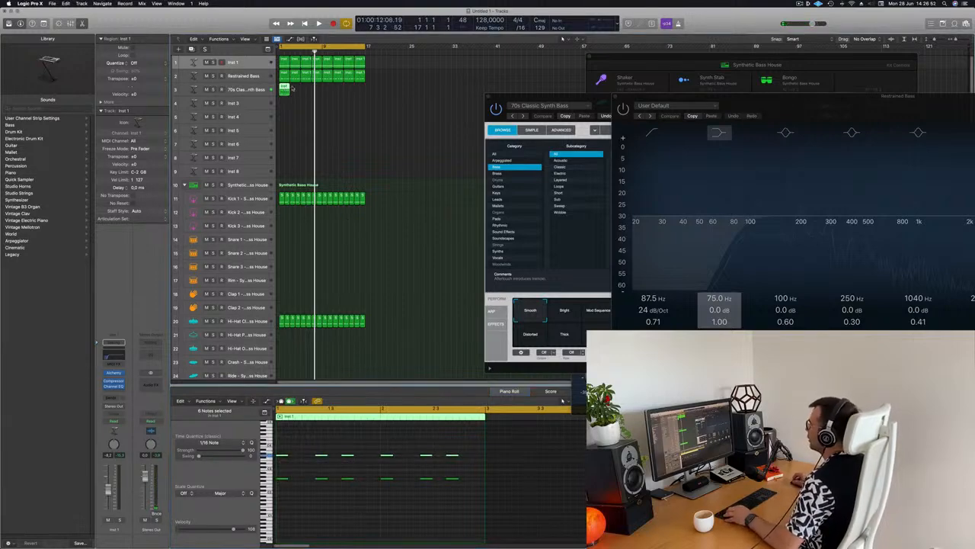
key("super+r")
key("super+r")
key("super+r")
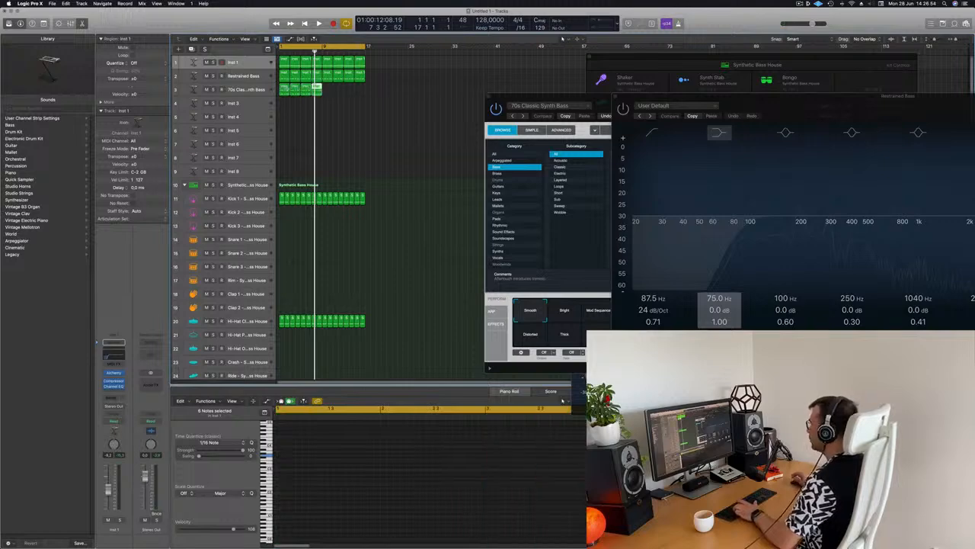
left_click(259, 94)
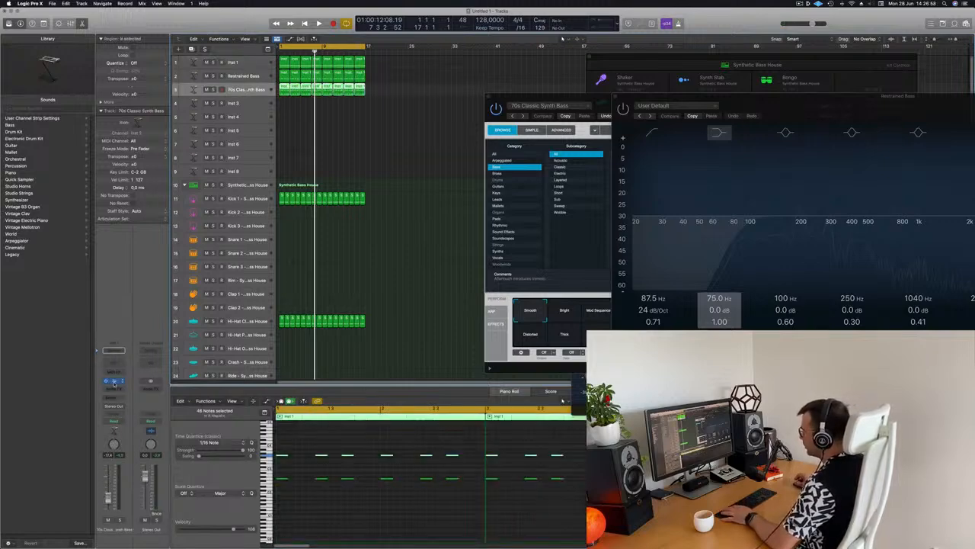
Open Alchemy on the 70s Classic Synth Bass track and position its window over the arrangement.
left_click(114, 382)
left_click(114, 382)
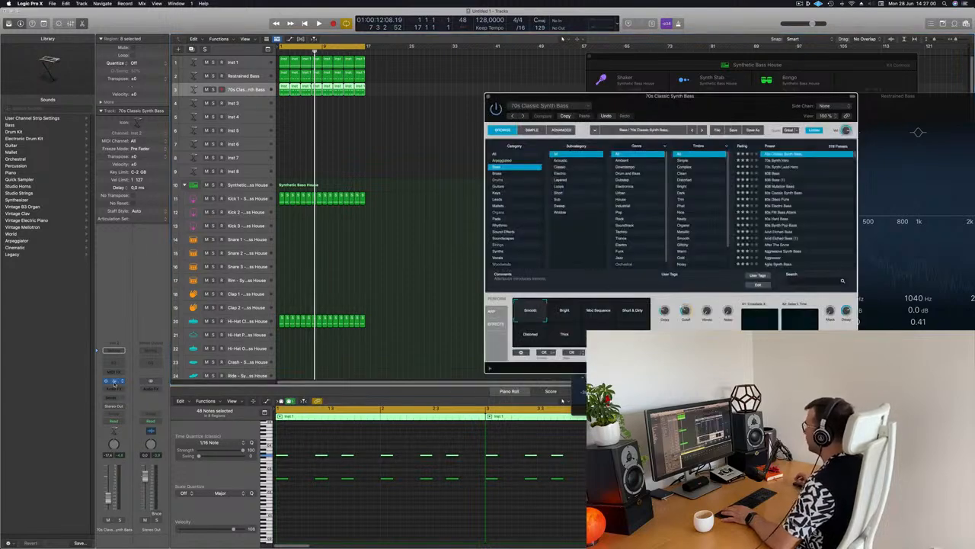
left_click_drag(692, 96, 487, 96)
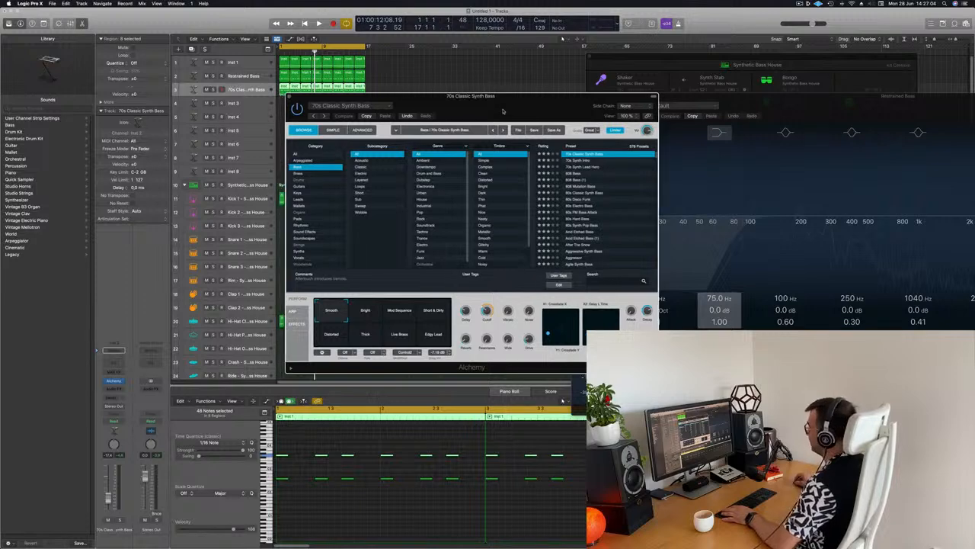
left_click_drag(497, 112, 532, 112)
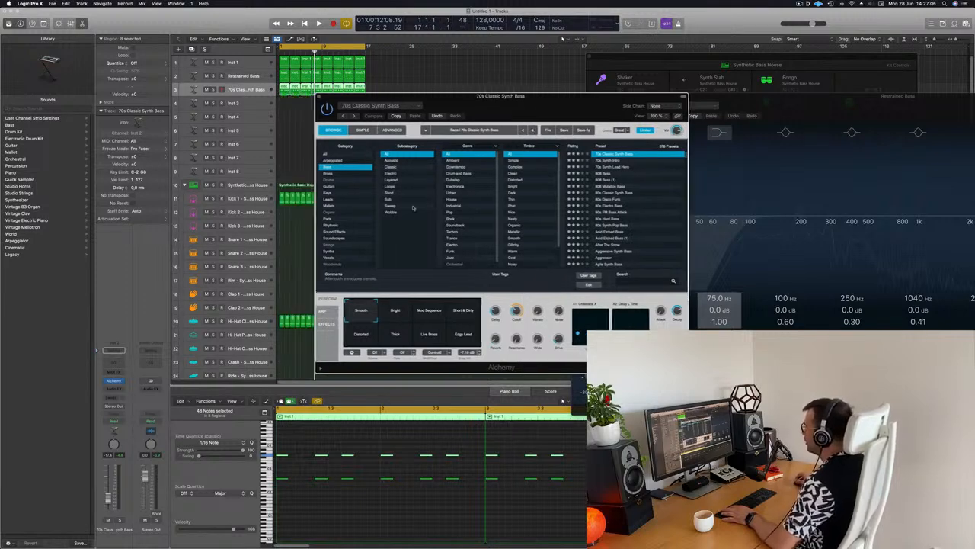
Set Alchemy's preset category to All, filter the subcategory to Plucked, and load the Arp Voyage preset.
left_click(325, 154)
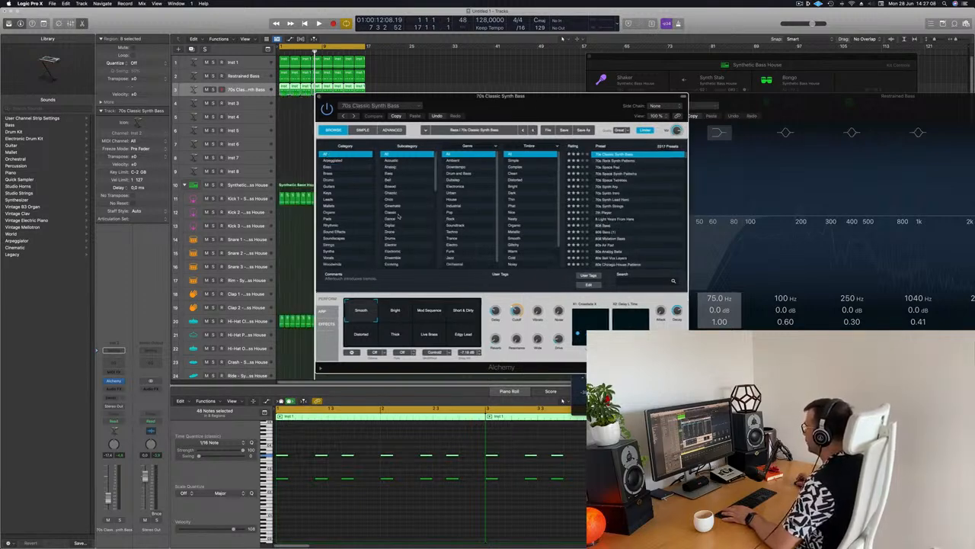
scroll(397, 217, "down", 5)
scroll(410, 235, "down", 3)
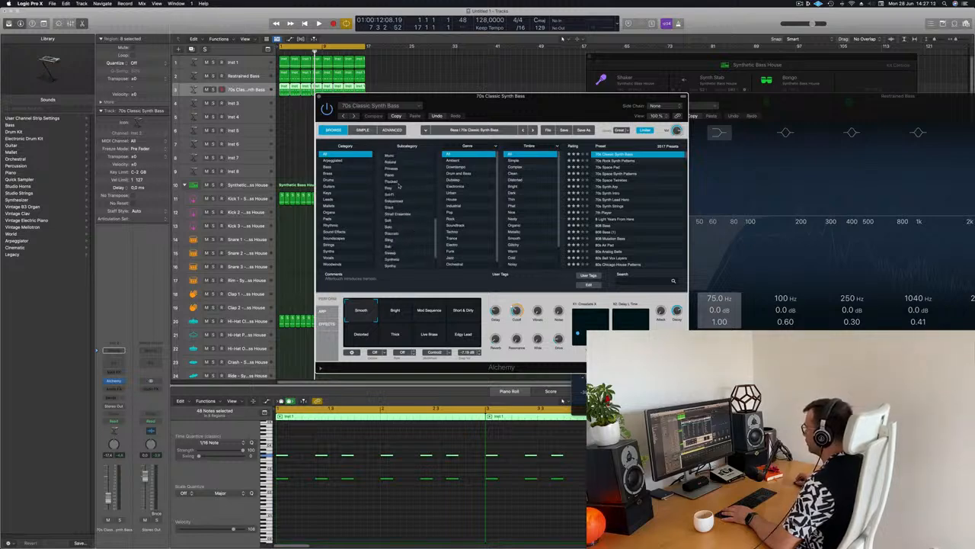
left_click(397, 182)
left_click_drag(592, 113, 609, 64)
scroll(653, 116, "up", 4)
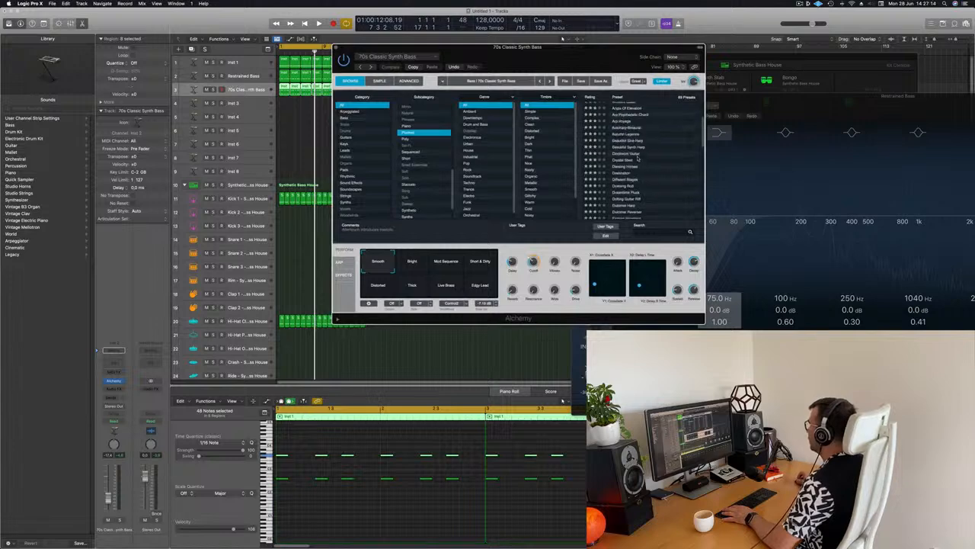
scroll(652, 125, "down", 1)
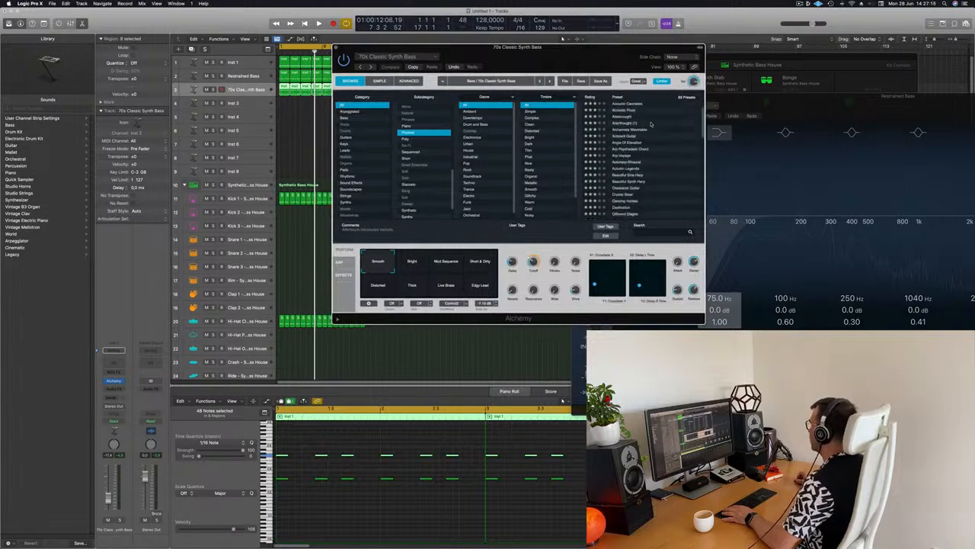
left_click_drag(580, 60, 633, 63)
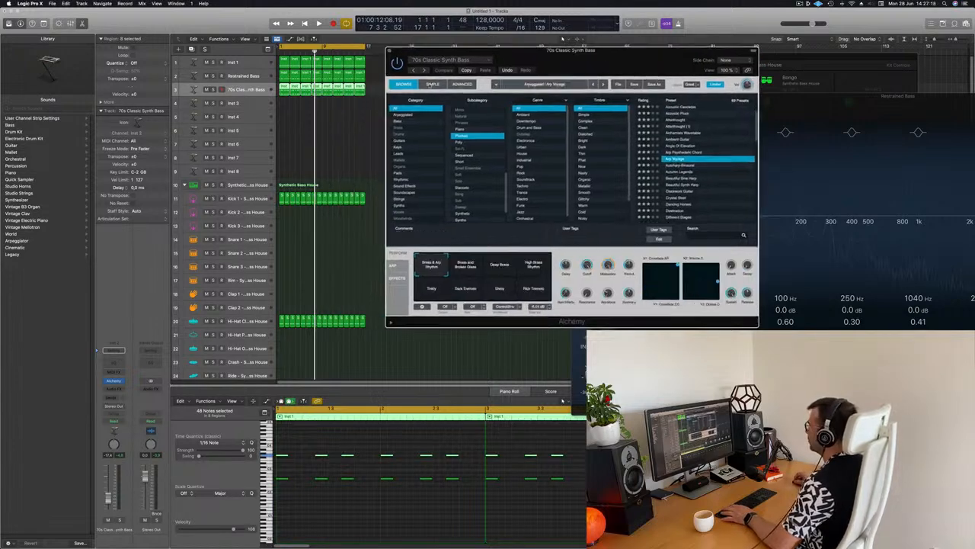
Play the groove from bar 1 to audition the Arp Voyage preset.
key("space")
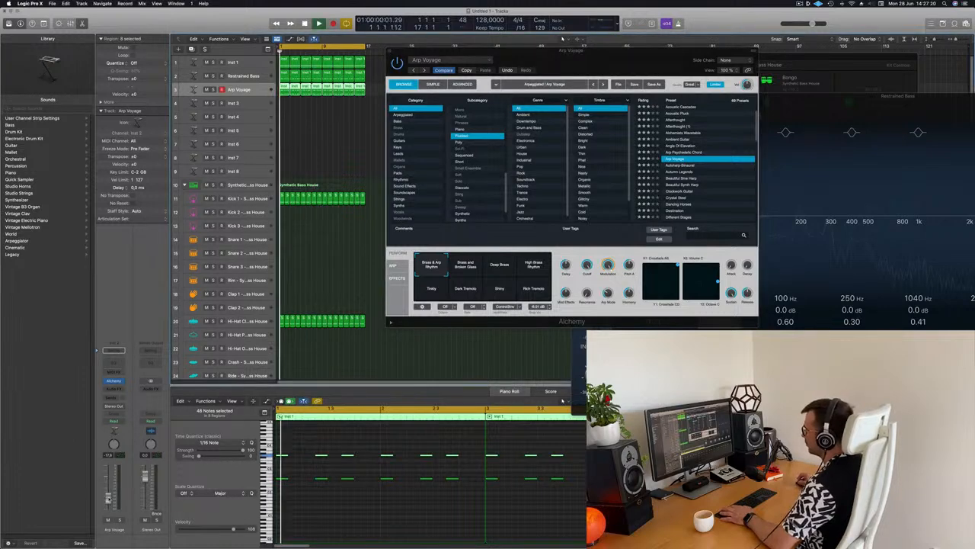
mouse_move(673, 58)
left_mouse_down()
mouse_move(497, 55)
mouse_move(658, 64)
left_mouse_up()
key("space")
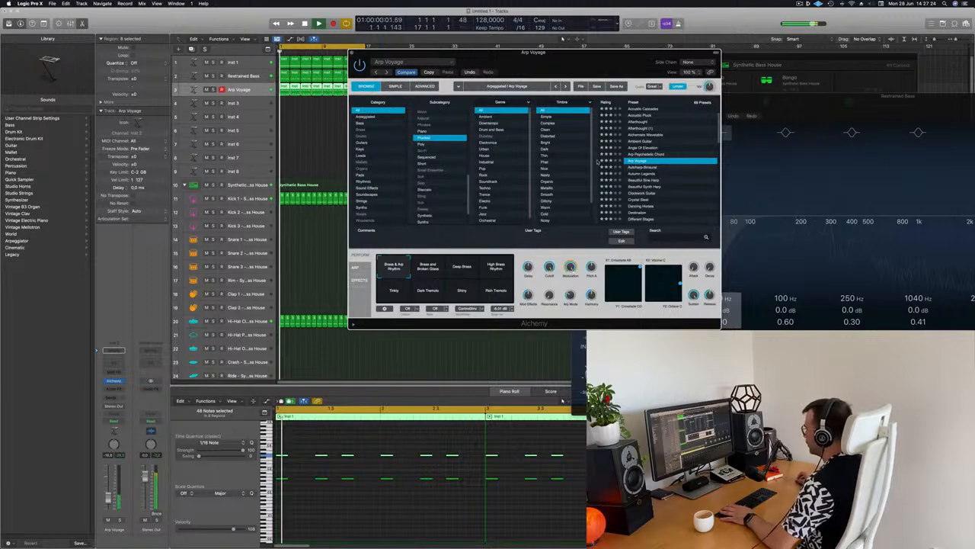
key("space")
key("space")
Transpose all notes on the Arp Voyage track down an octave and play the groove again.
left_click(403, 492)
key("space")
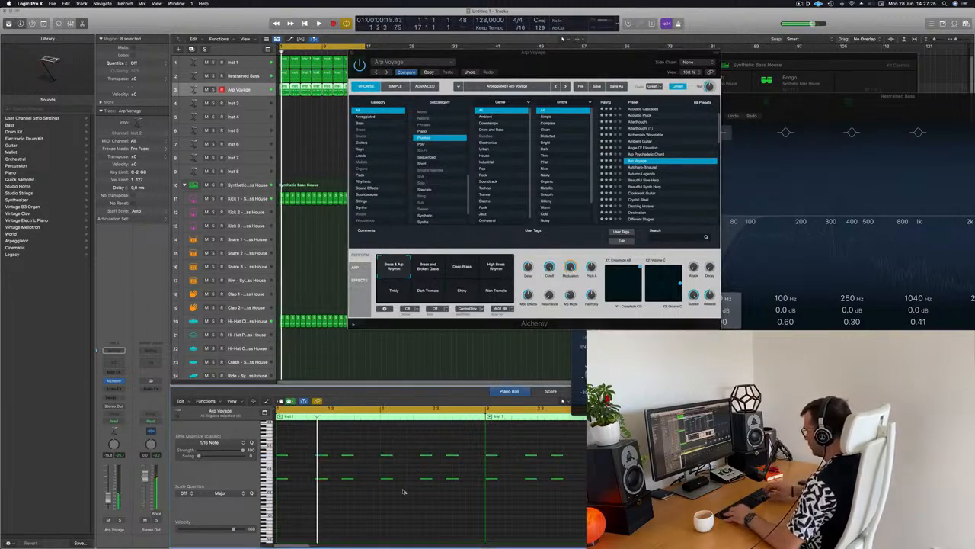
key("space")
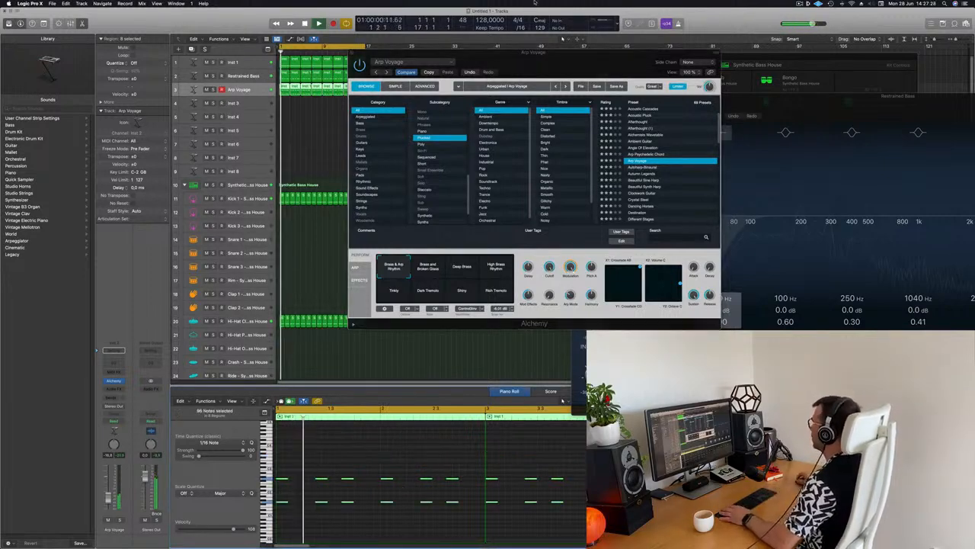
left_click_drag(602, 60, 589, 61)
key("space")
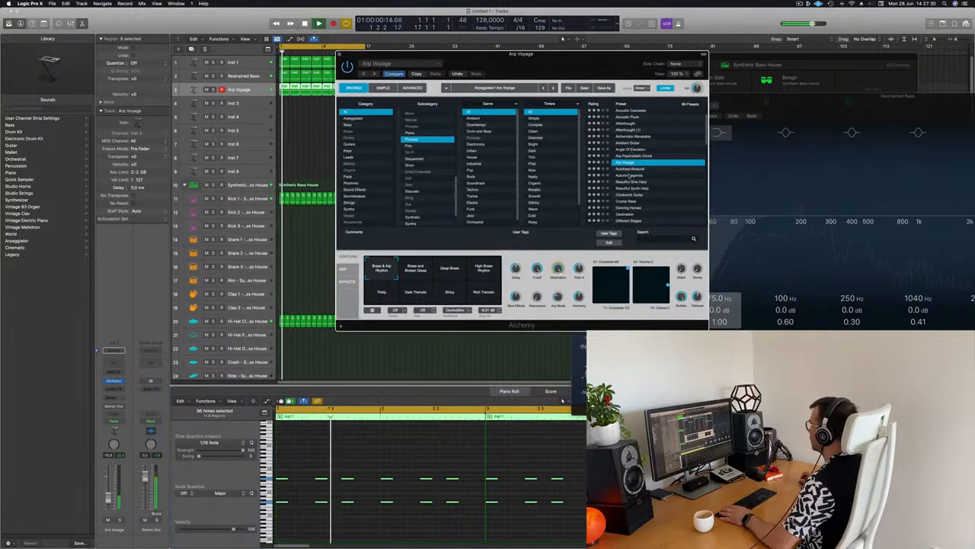
Load the Autumn Legends preset and audition its performance snapshots from Round Ambient Pluck through Bright Wash.
left_click(628, 175)
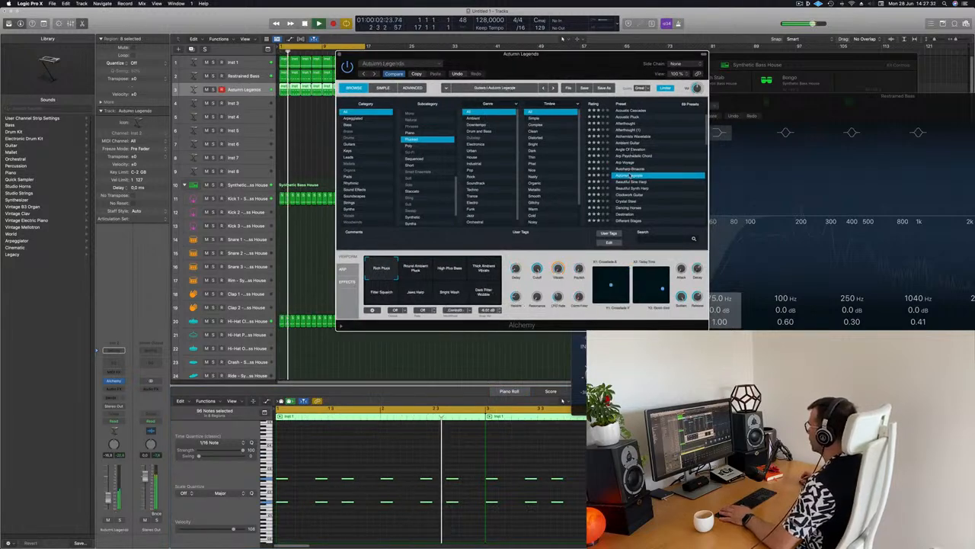
left_click(424, 273)
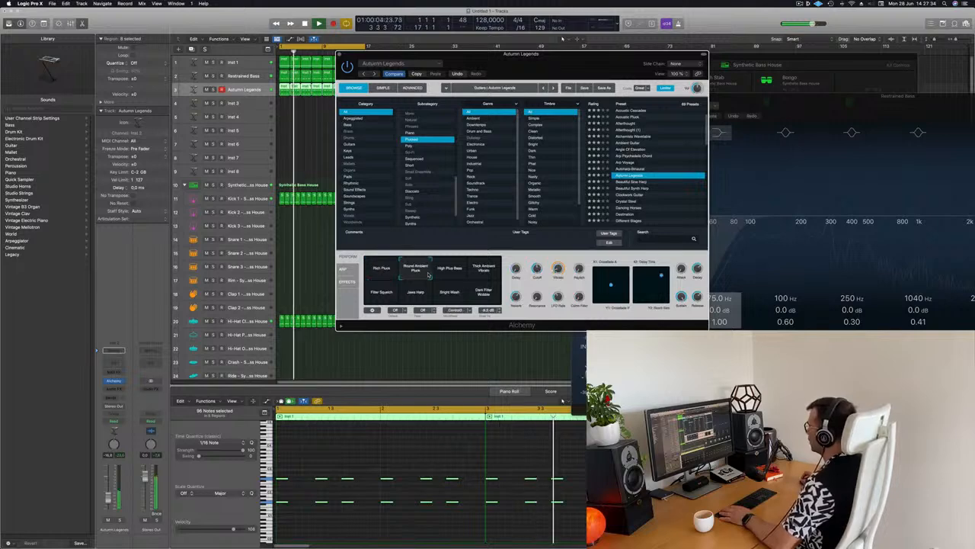
left_click(453, 273)
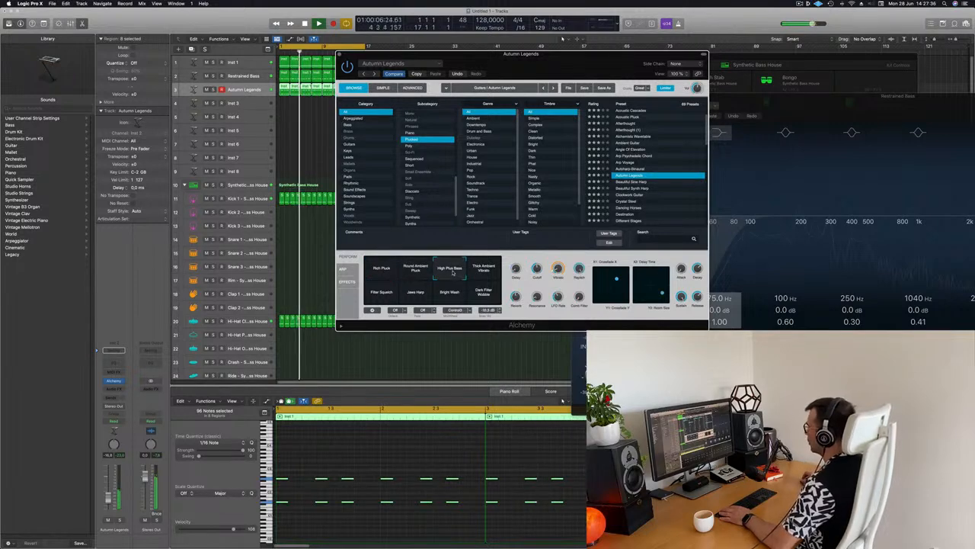
left_click(481, 274)
left_click(394, 294)
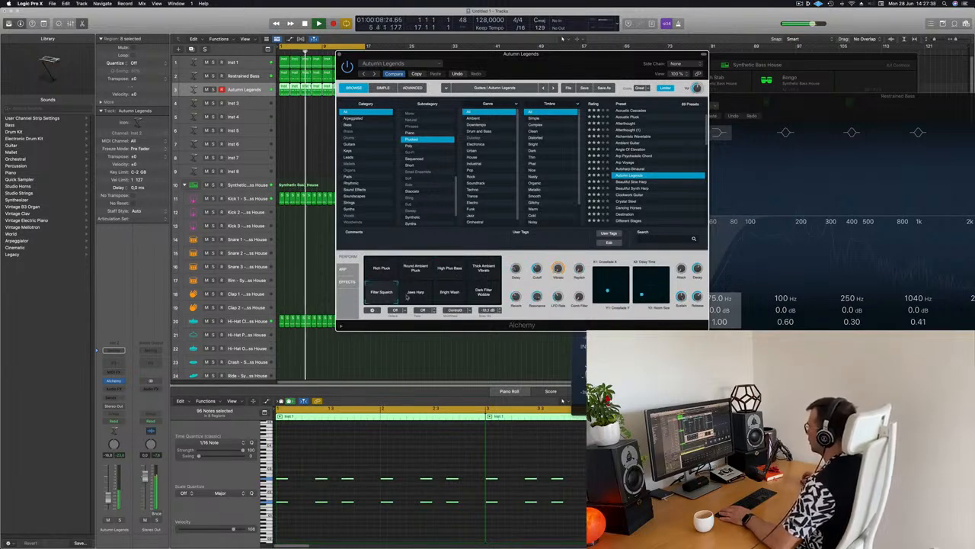
left_click(415, 294)
left_click(450, 294)
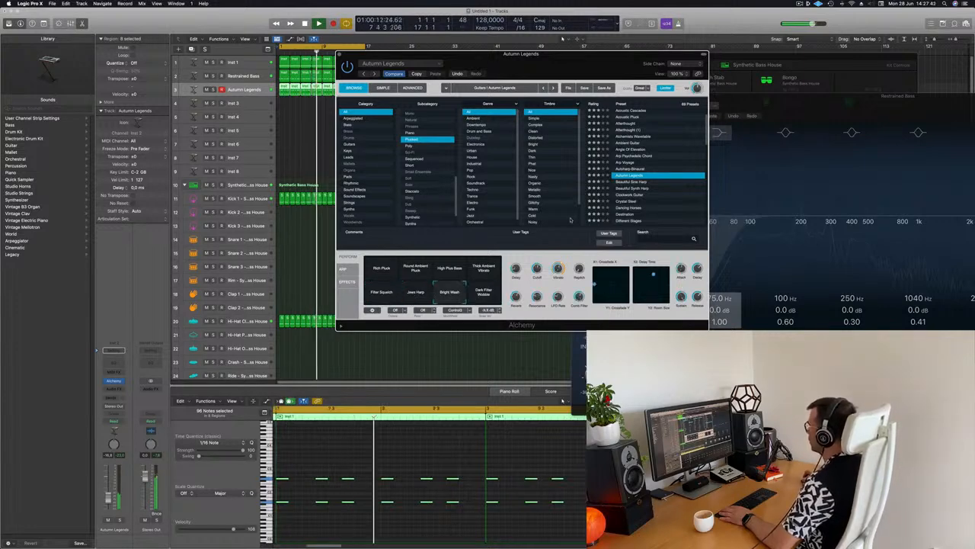
Audition the plucked presets from Beautiful Sine Harp through Clockwork Guitar to Crystal Steel during playback.
left_click(630, 181)
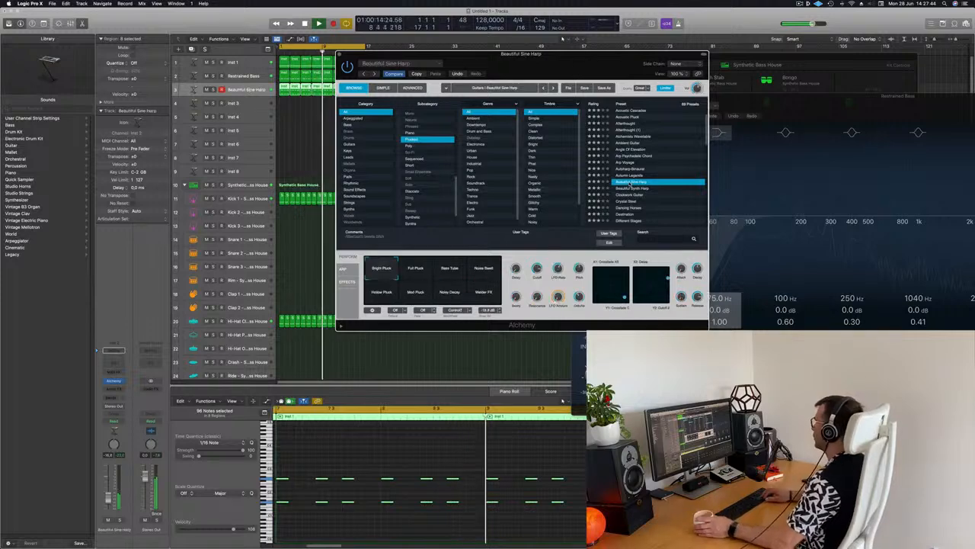
key("Down")
key("Down")
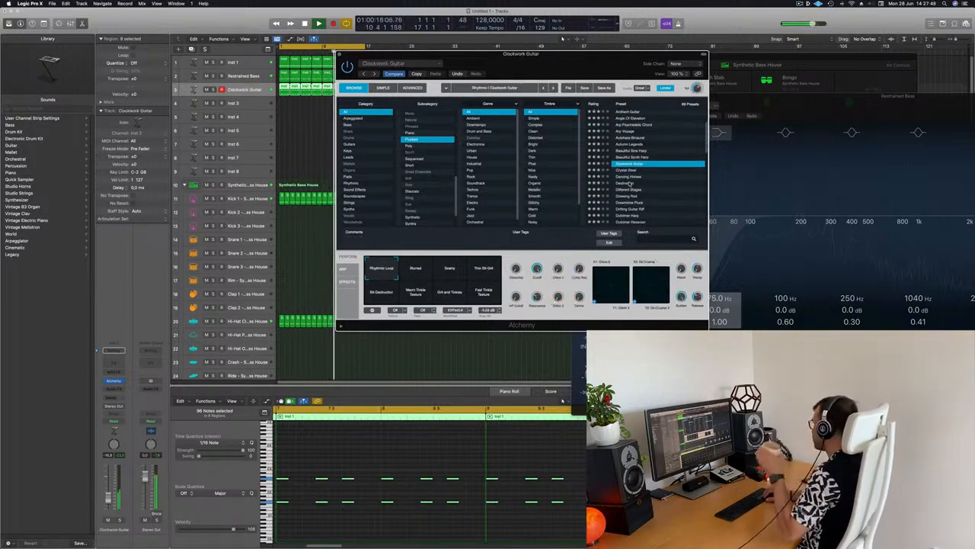
key("Down")
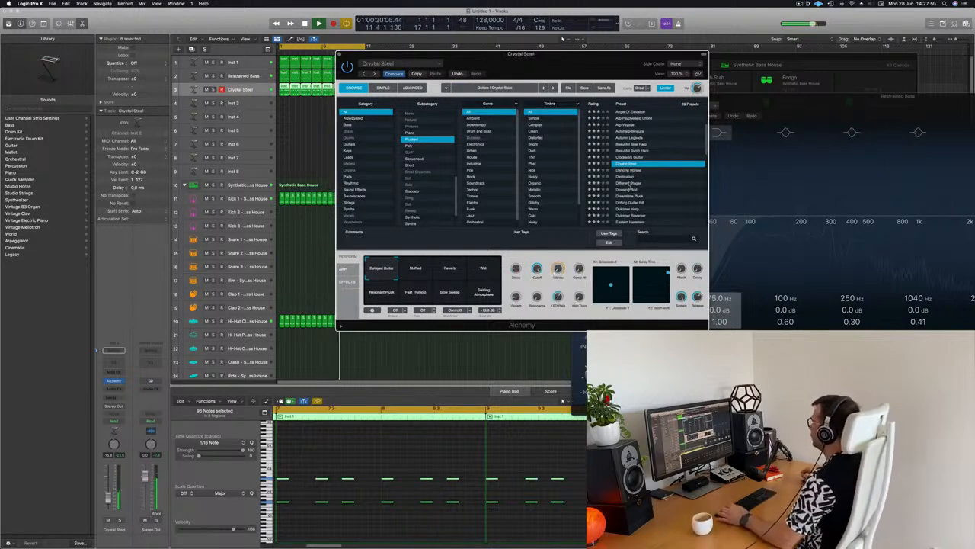
Load the Dancing Horses preset, pick its String Pluck snapshot and adjust the track's volume to about -11 dB.
key("Down")
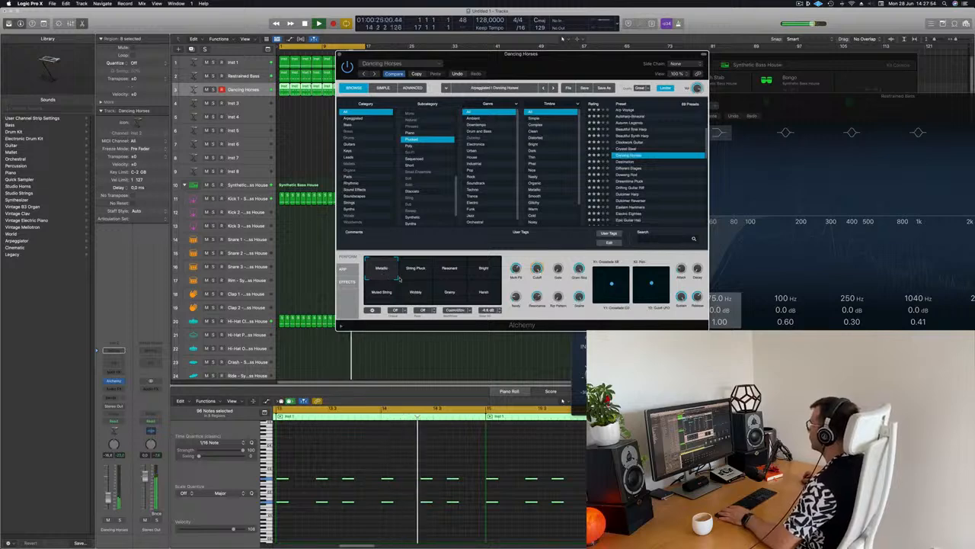
left_click(409, 274)
left_click(445, 272)
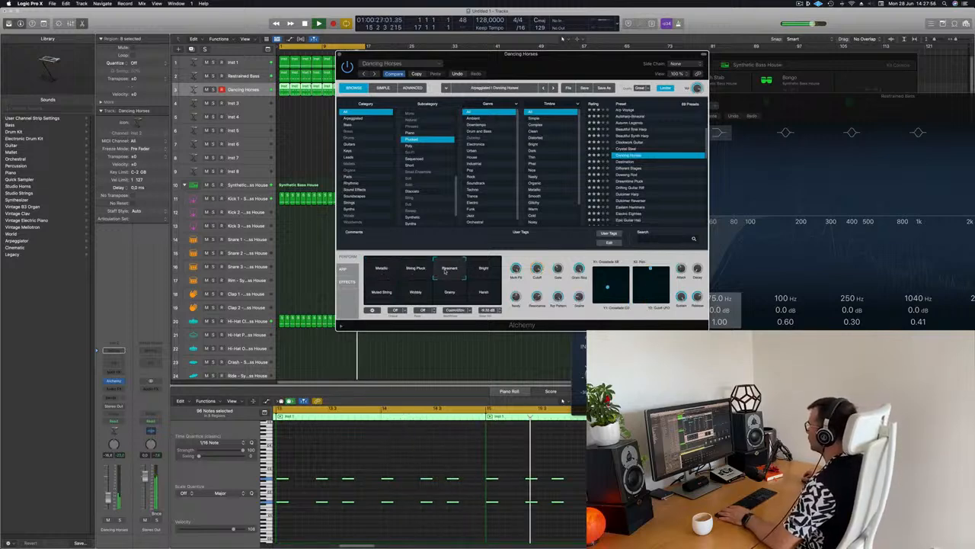
left_click(419, 270)
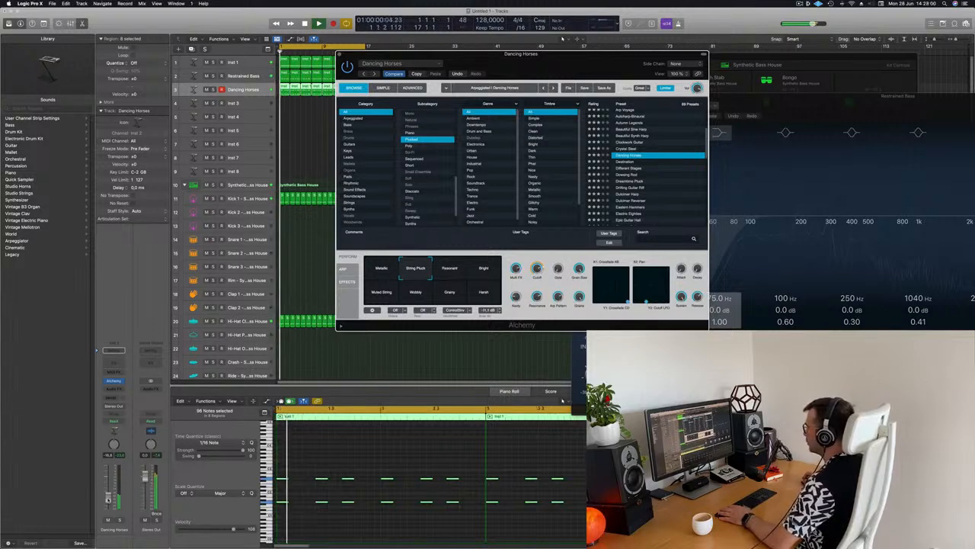
left_click_drag(107, 489, 108, 493)
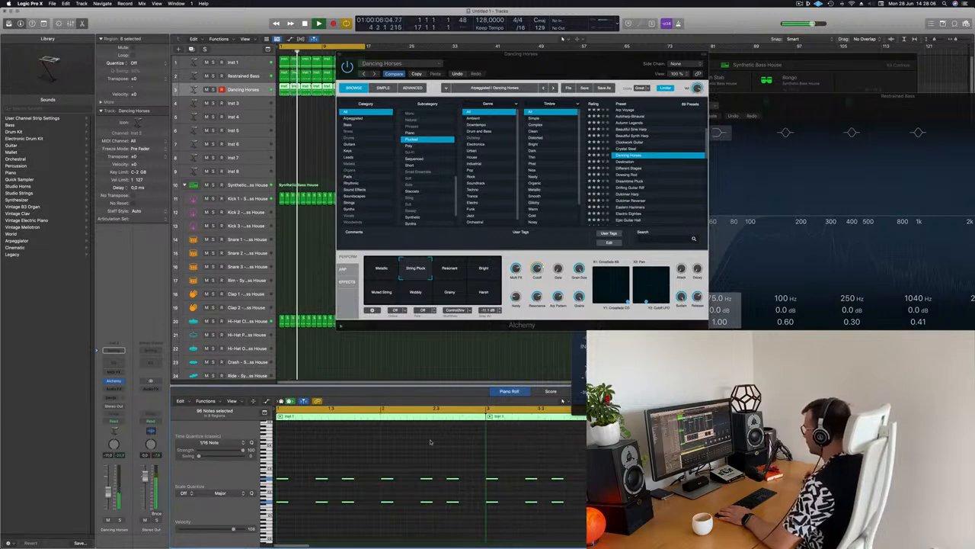
Audition the Dancing Horses snapshots Resonant, Bright, Muted String, Grainy and Harsh during playback.
scroll(438, 448, "down", 2)
scroll(437, 448, "up", 1)
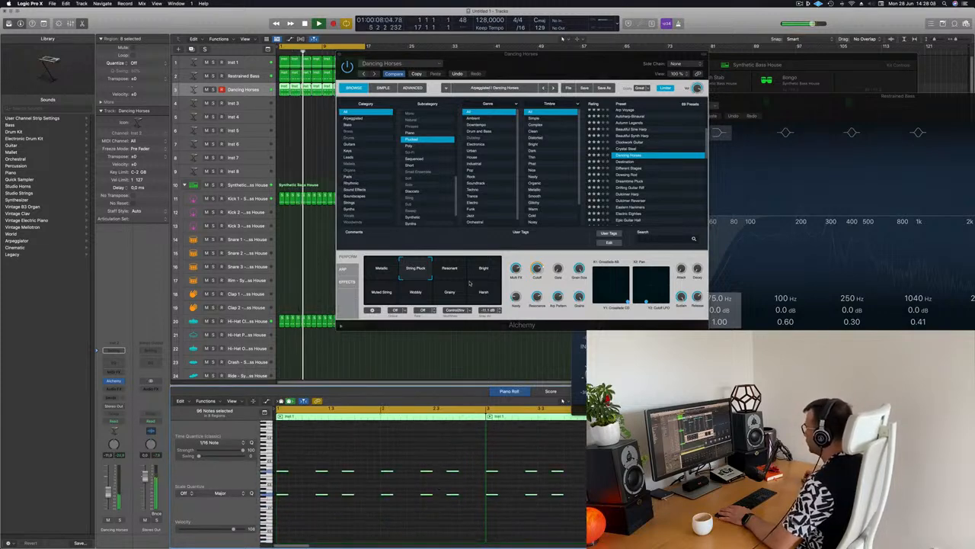
left_click(457, 268)
left_click(489, 272)
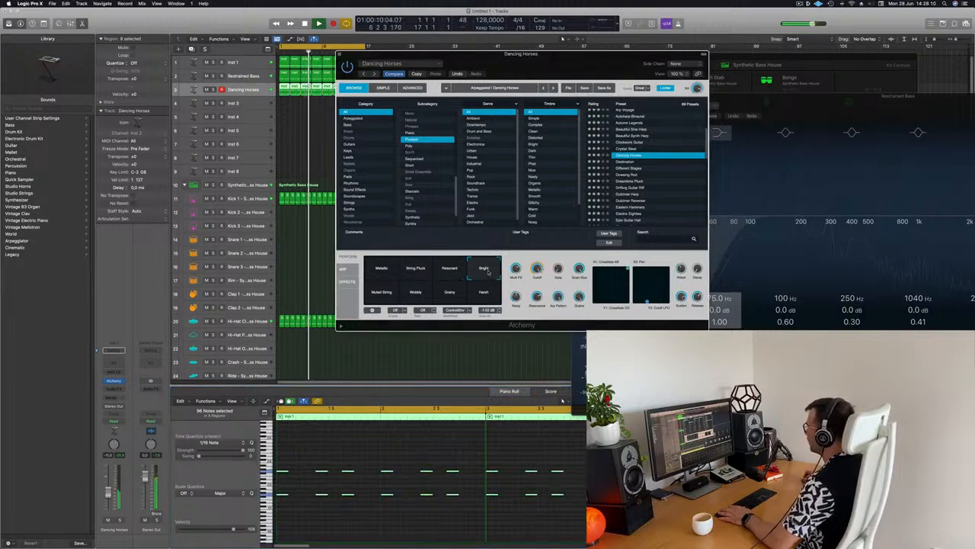
left_click(381, 291)
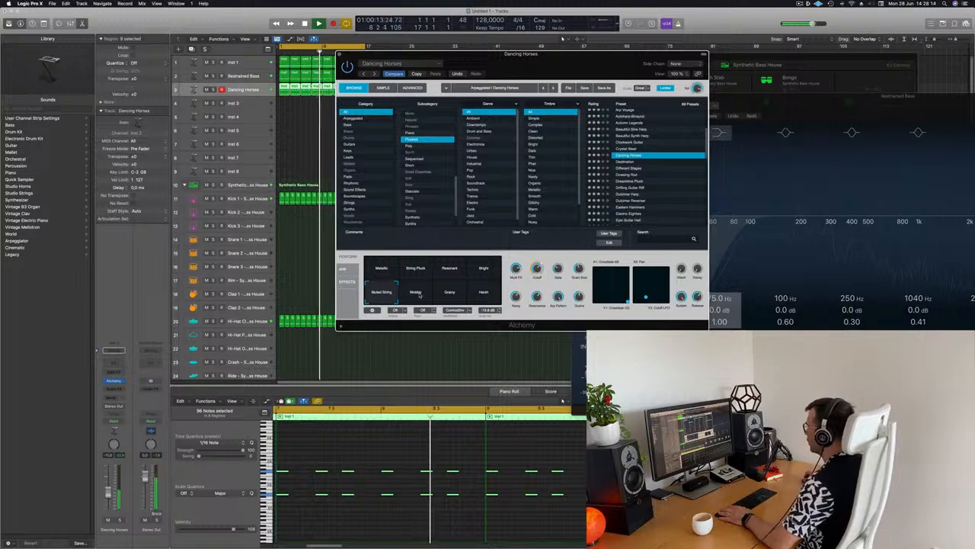
left_click(449, 293)
left_click(483, 293)
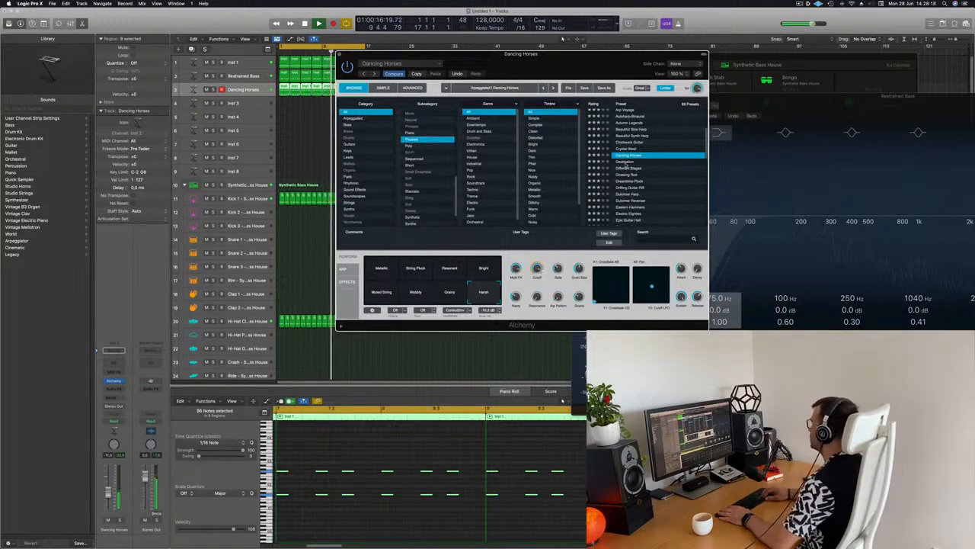
Audition the plucked presets Destination, Different Stages and Dreamtime Pluck during playback.
left_click(624, 162)
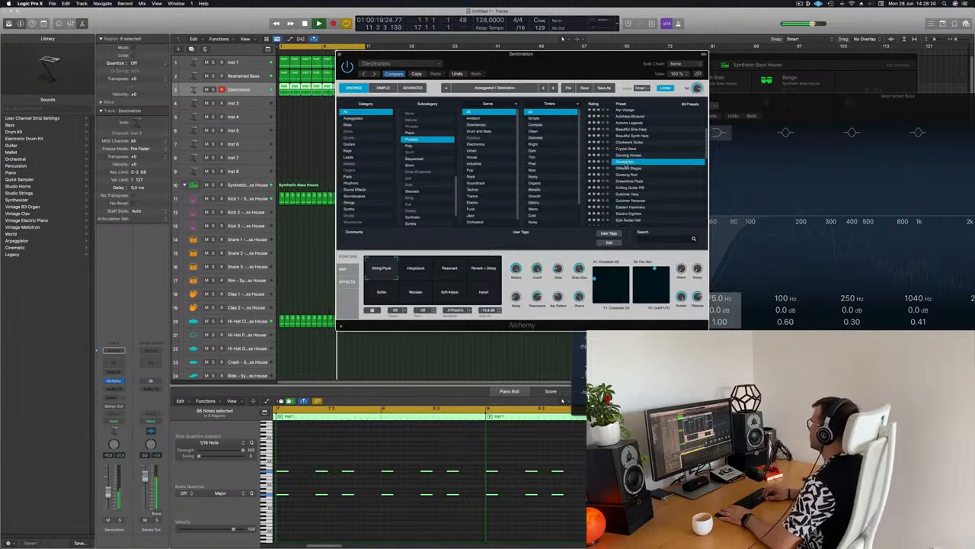
scroll(625, 165, "down", 1)
left_click(626, 164)
scroll(627, 183, "down", 1)
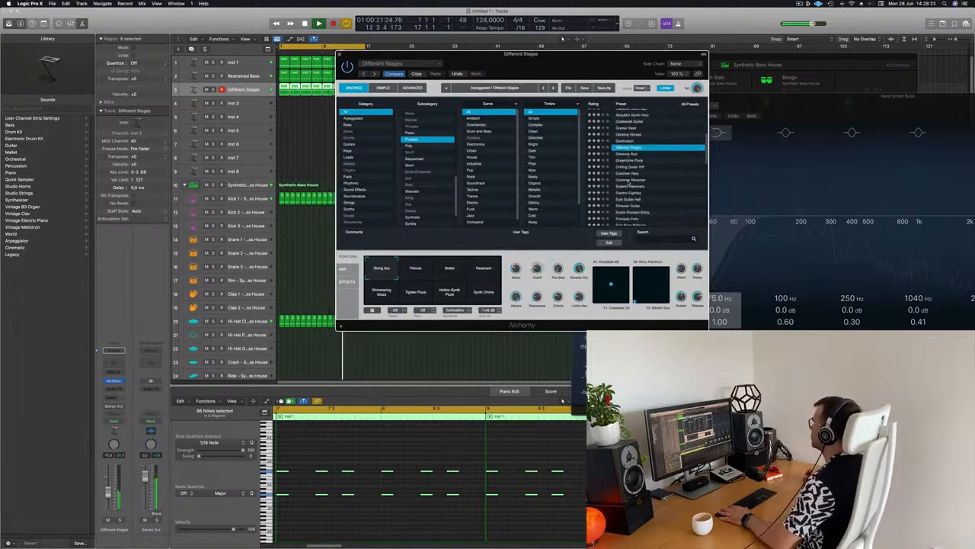
scroll(631, 181, "down", 1)
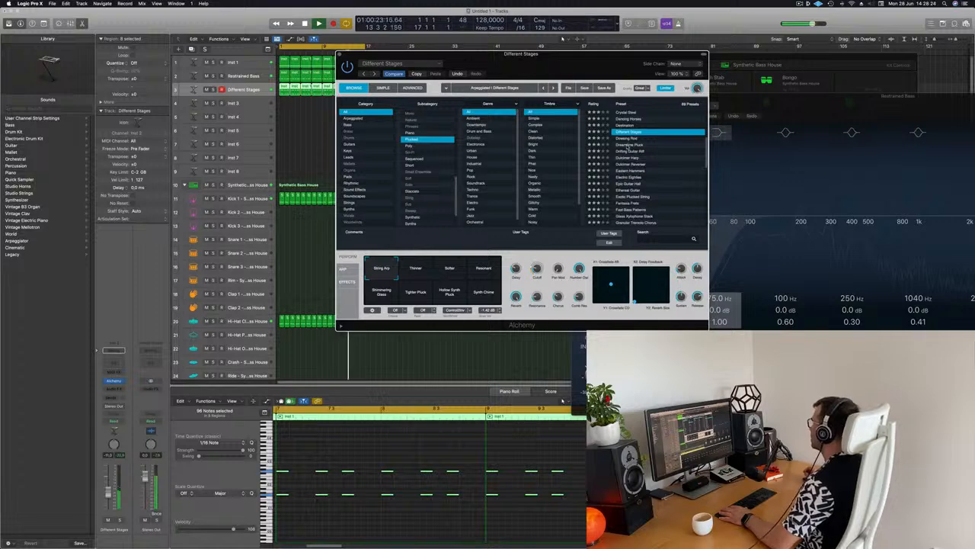
left_click(628, 144)
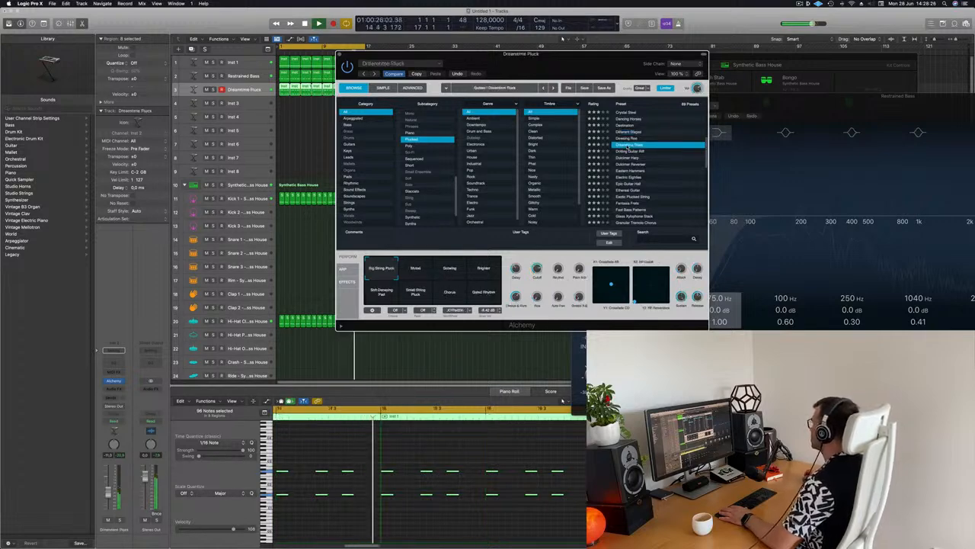
Load the Eastern Hammers preset, audition its snapshots from Muted through Slow Mod and choose Muted.
left_click(635, 170)
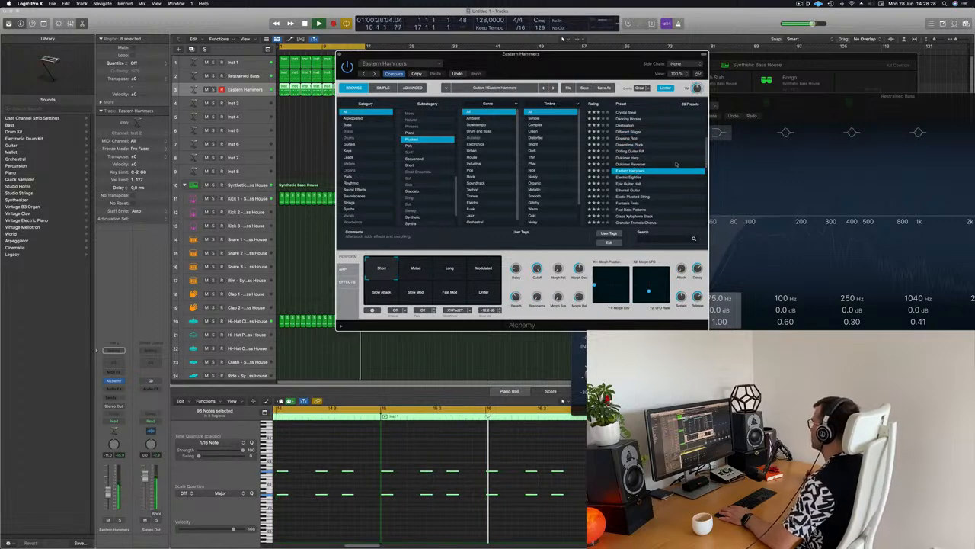
left_click(415, 270)
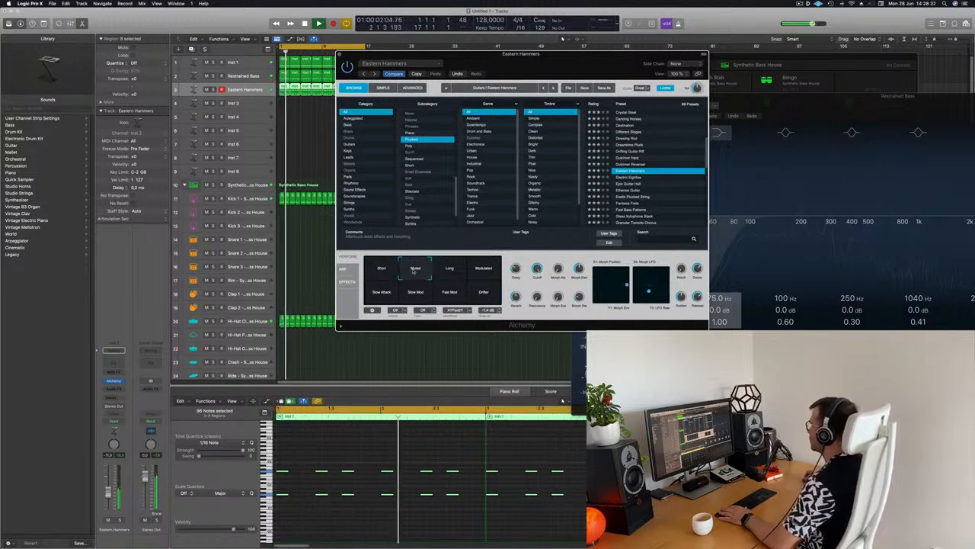
left_click(444, 269)
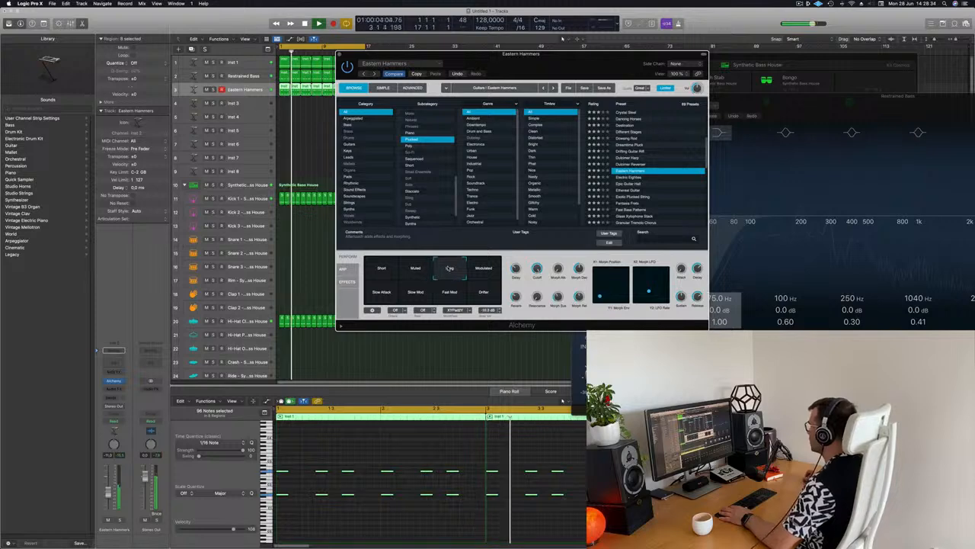
left_click(488, 268)
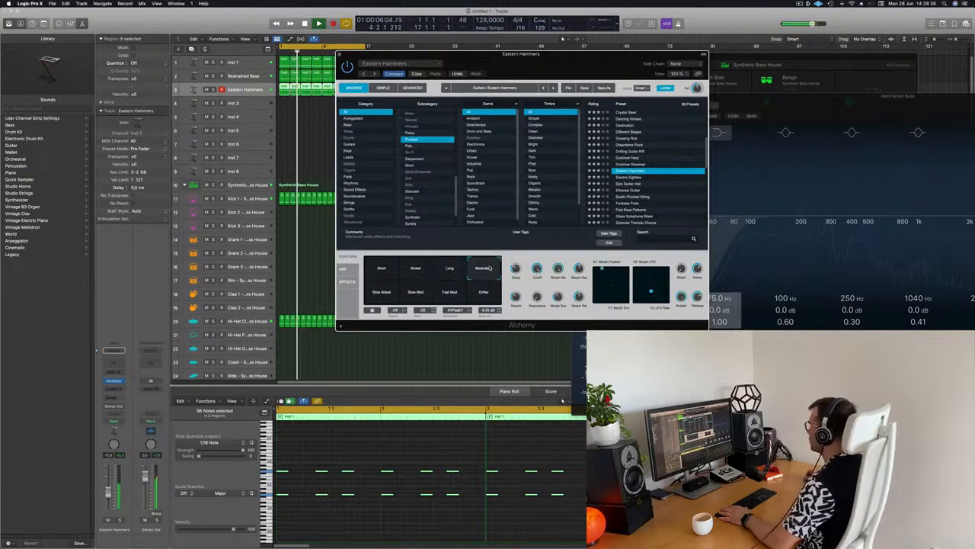
left_click(377, 296)
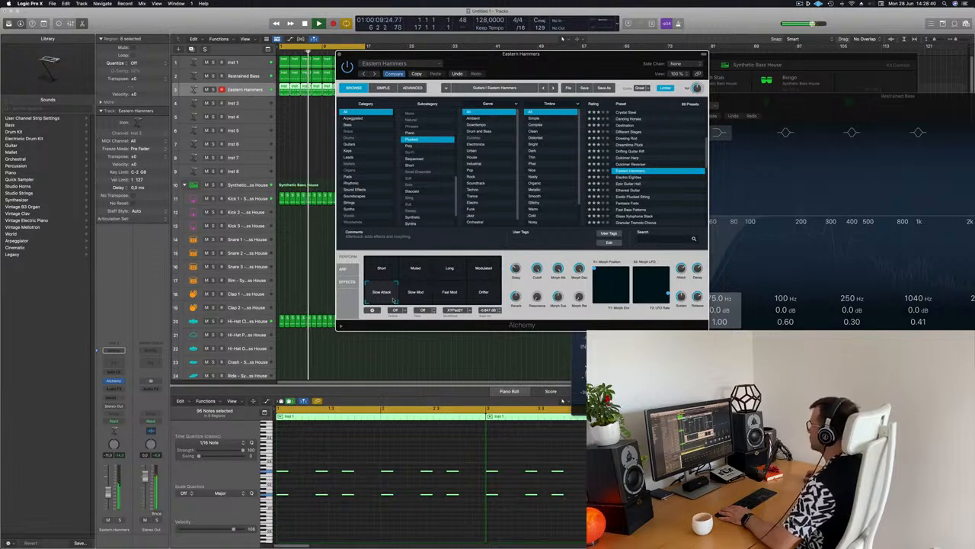
left_click(417, 297)
left_click_drag(439, 299, 408, 270)
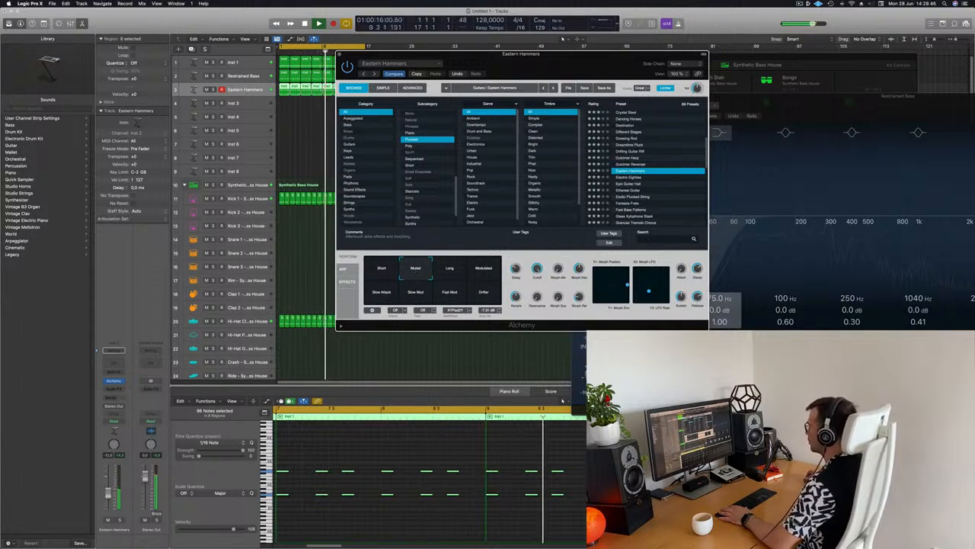
Shorten all notes on the Eastern Hammers track and add copies of them three sixteenths later for a denser rhythm.
left_click(339, 451)
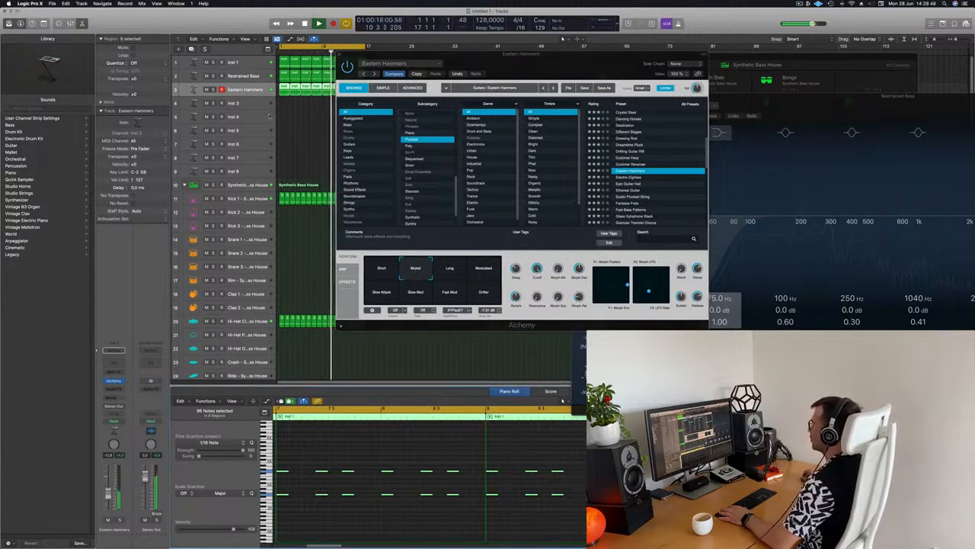
left_click(251, 78)
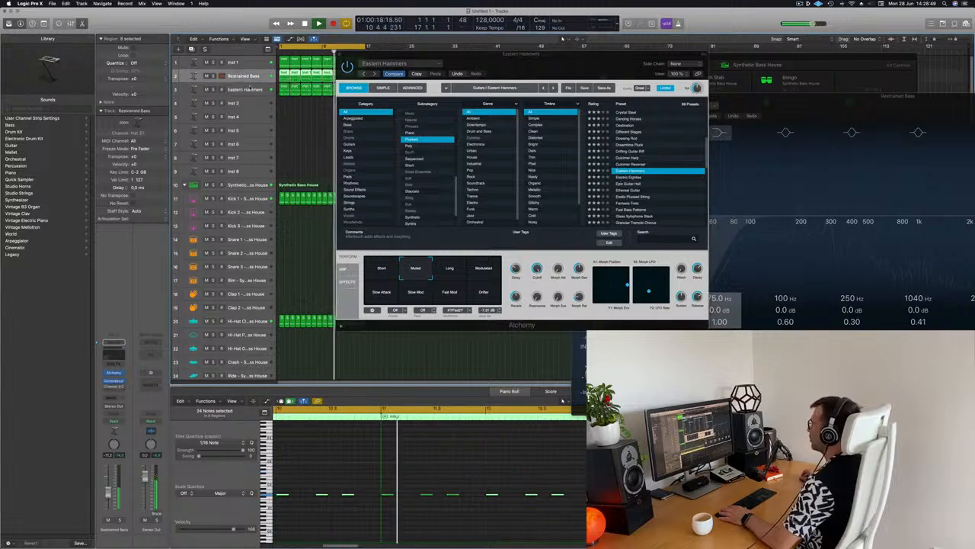
left_click(252, 89)
left_click(331, 443)
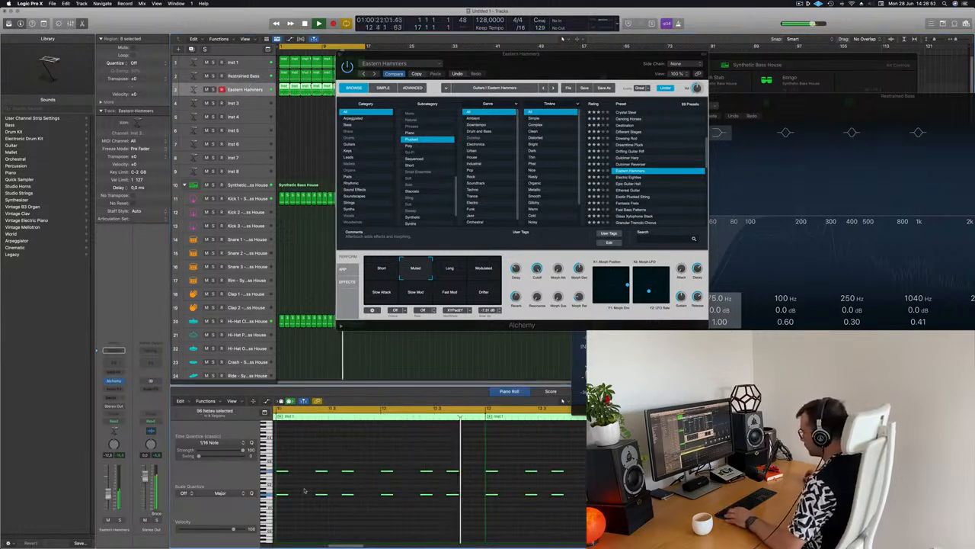
left_click(280, 470)
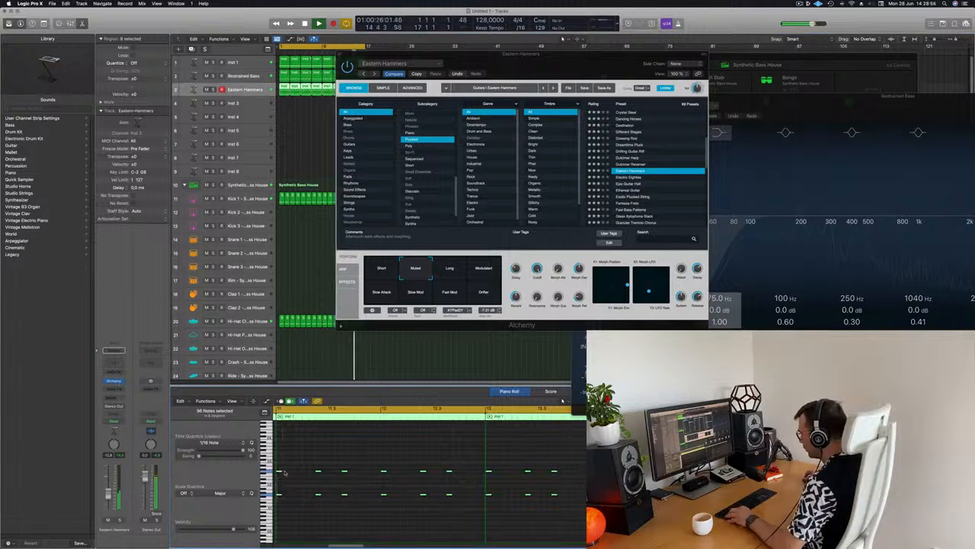
left_click_drag(285, 472, 298, 471)
Switch Eastern Hammers to the Short snapshot and set its Cutoff to 100 %.
left_click_drag(521, 70, 471, 138)
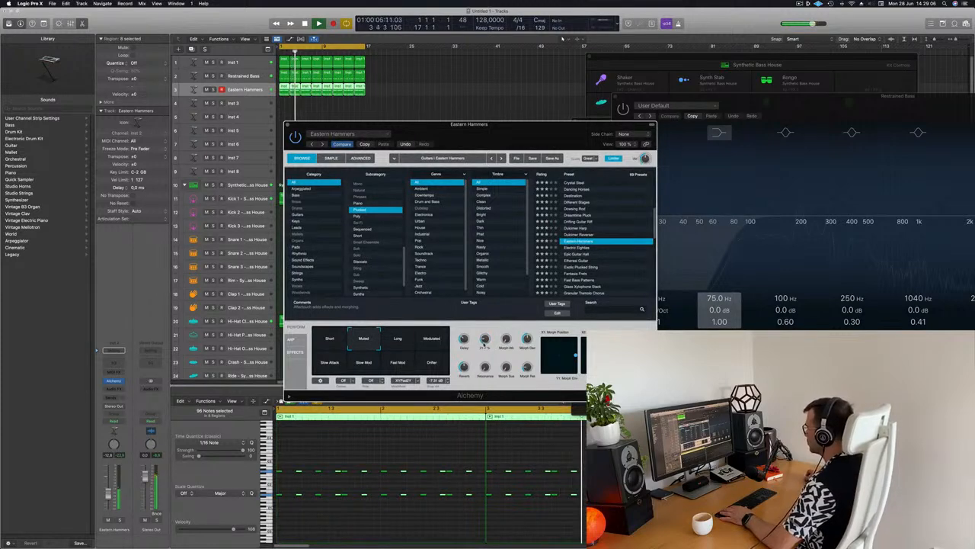
left_click_drag(507, 116, 684, 47)
left_click(503, 269)
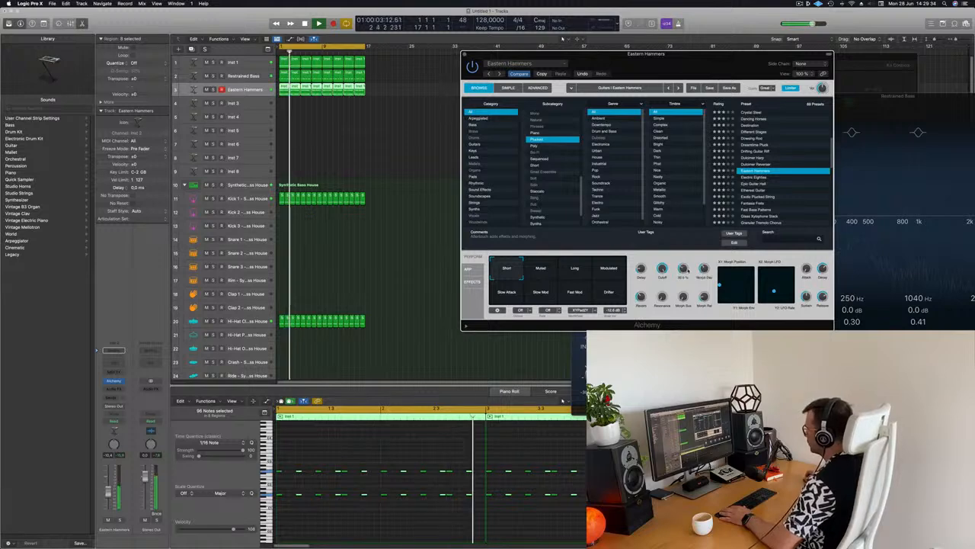
mouse_move(707, 274)
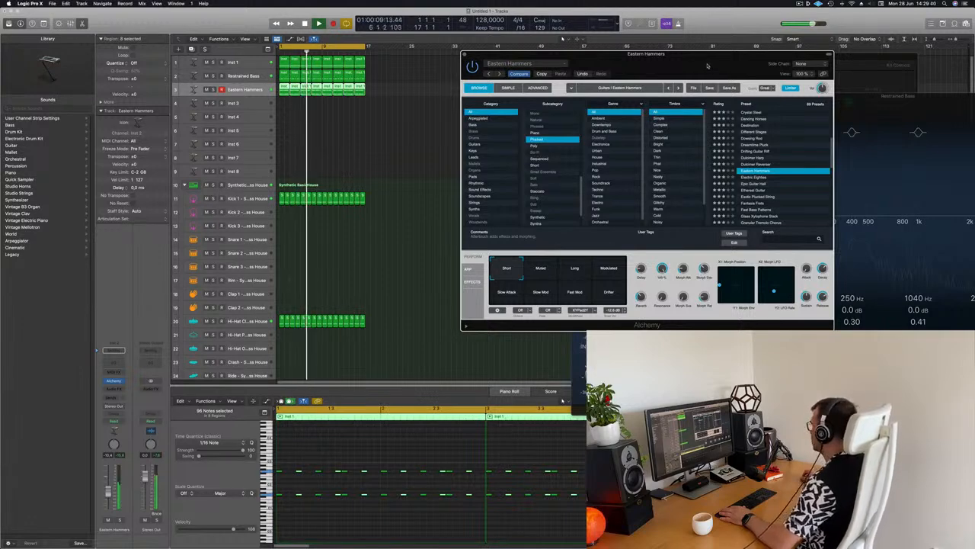
left_click_drag(708, 66, 656, 78)
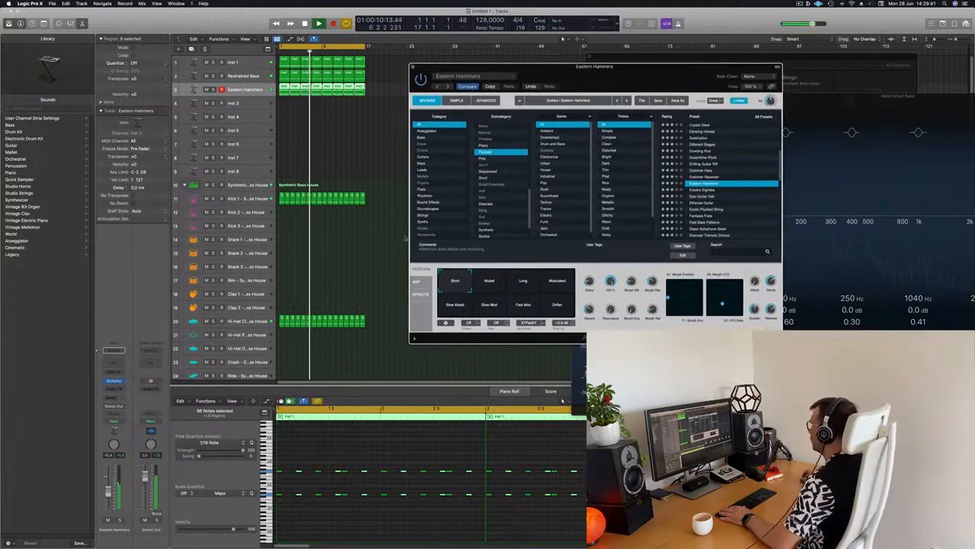
Add a send from the Eastern Hammers track to Bus 4.
left_click(250, 90)
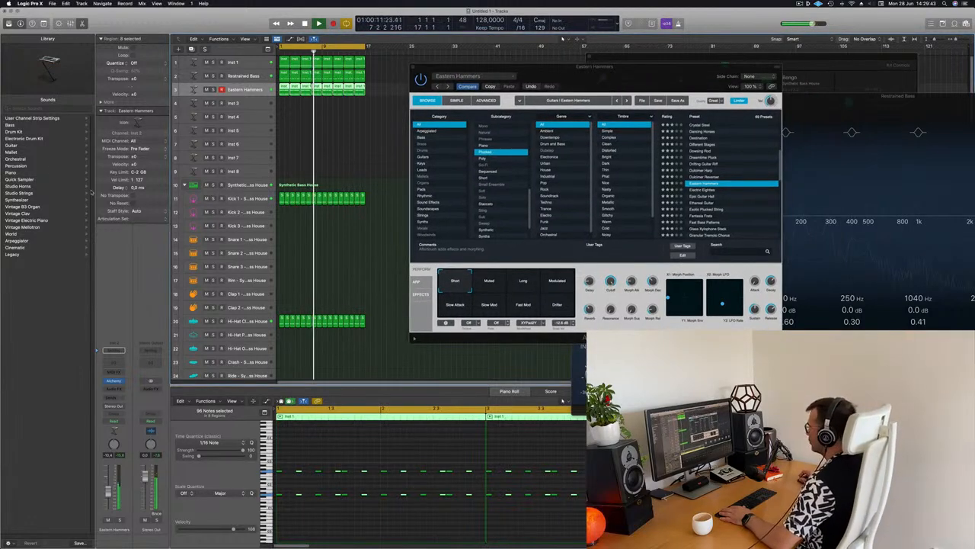
left_click(113, 397)
mouse_move(111, 407)
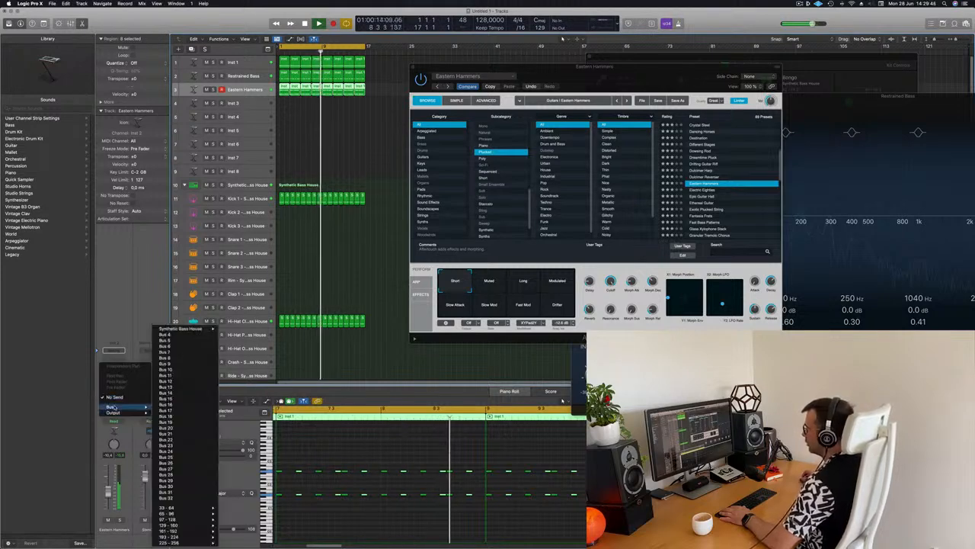
left_click(162, 335)
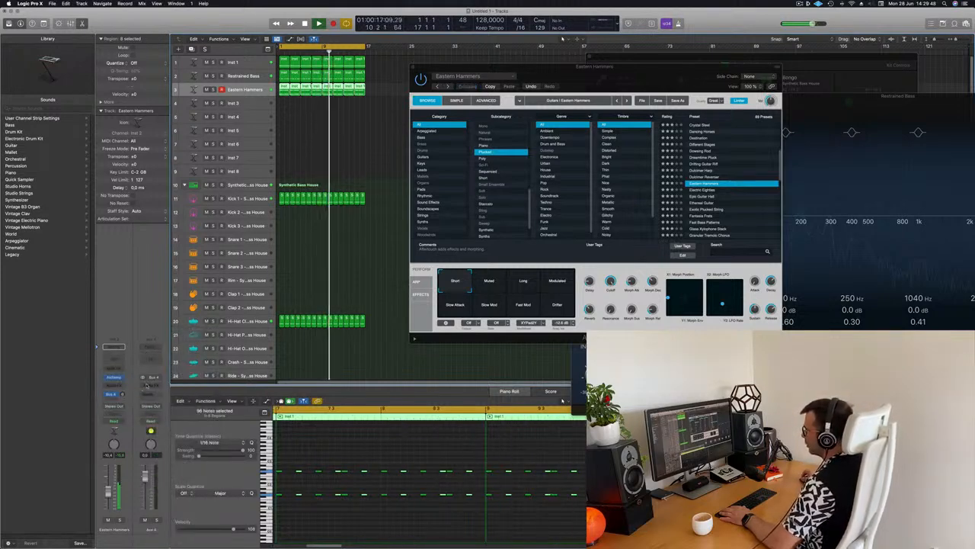
Insert a stereo Delay Designer on the Bus 4 aux channel and raise the Eastern Hammers send level.
left_click(146, 385)
mouse_move(156, 456)
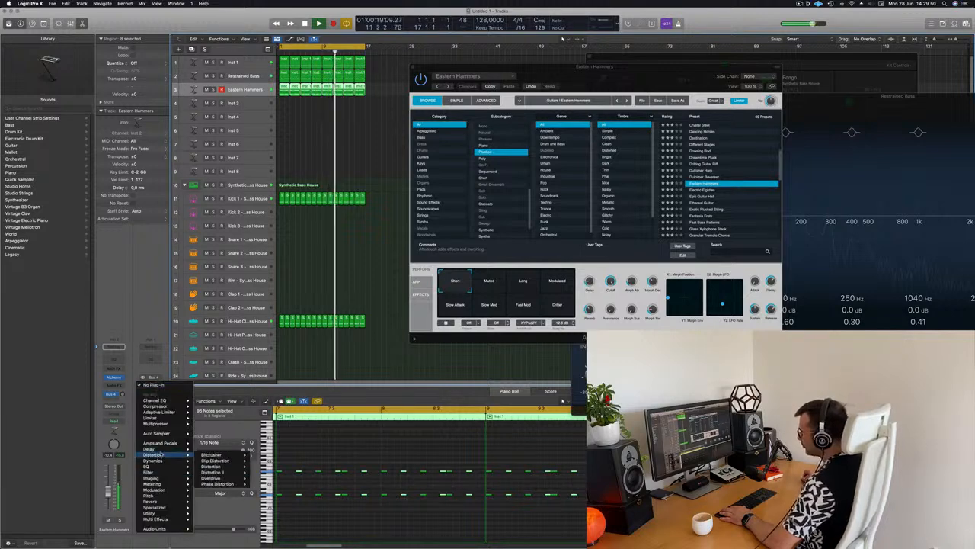
mouse_move(230, 450)
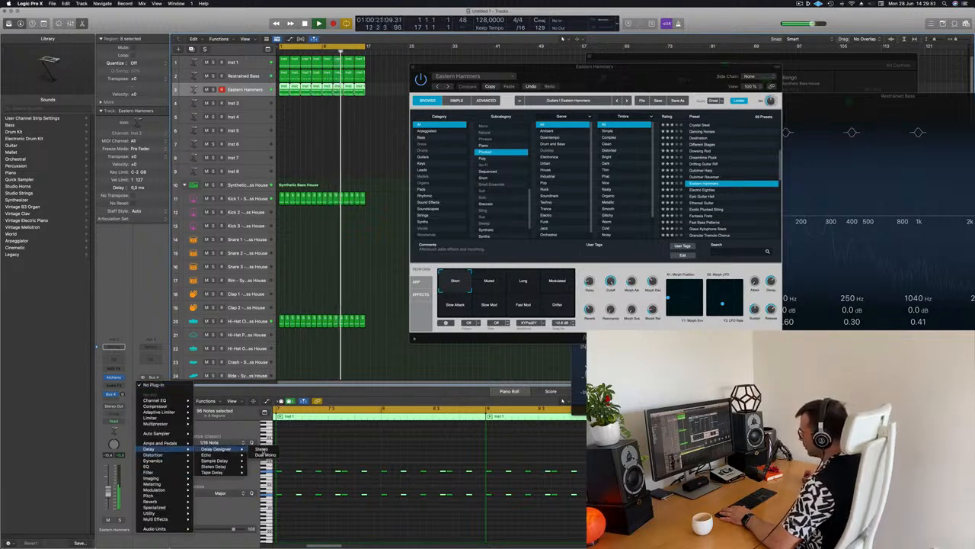
left_click(262, 450)
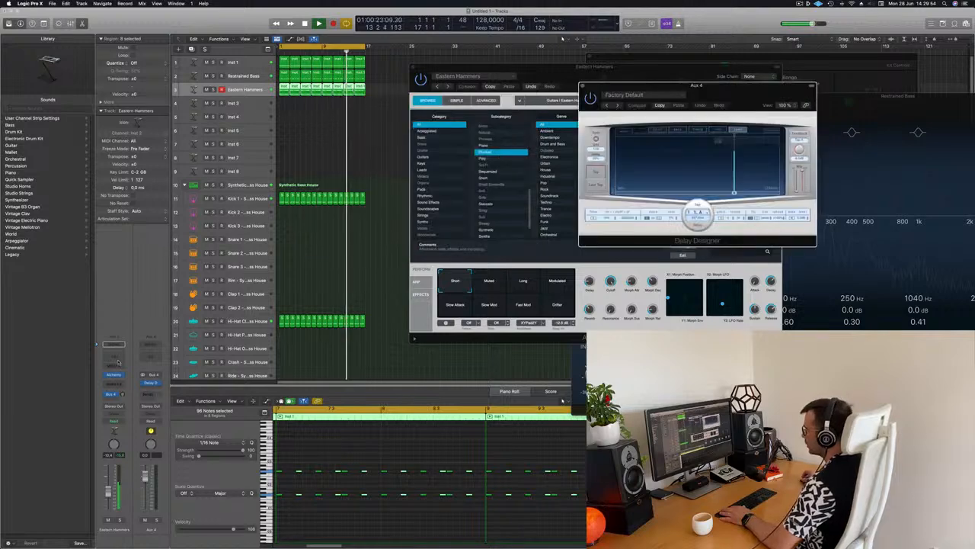
left_click_drag(122, 394, 122, 369)
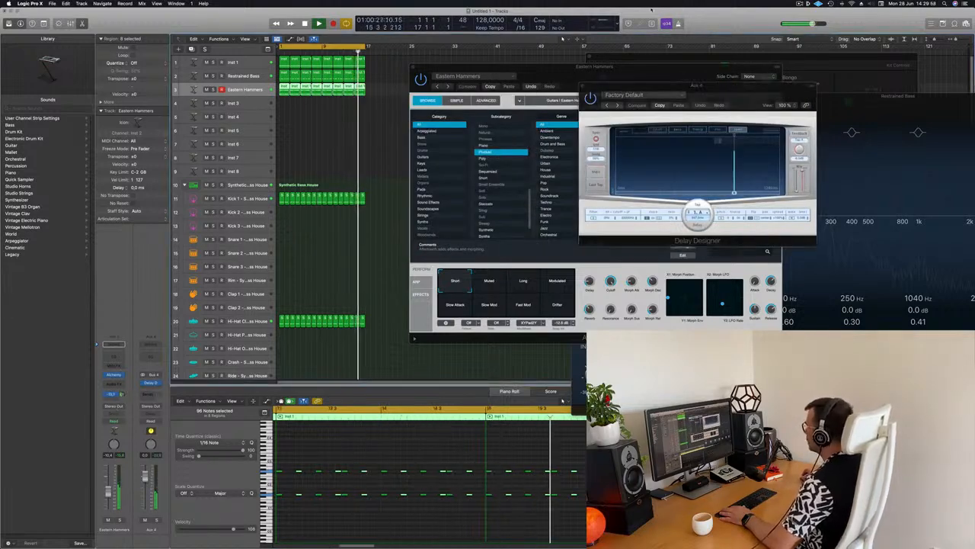
Audition the complex Delay Designer presets on Aux 4, from Falling Pattern through Gallop to Reflections.
left_click(617, 94)
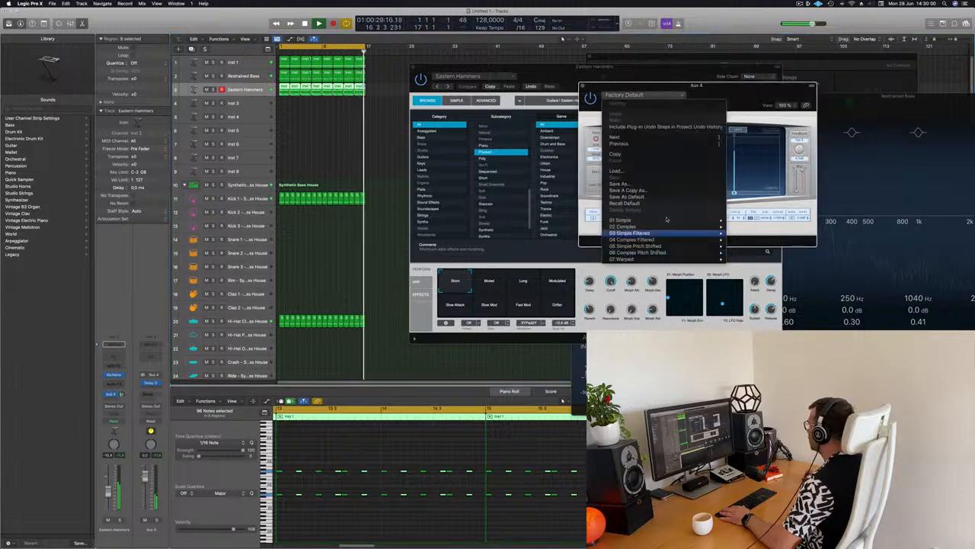
mouse_move(665, 228)
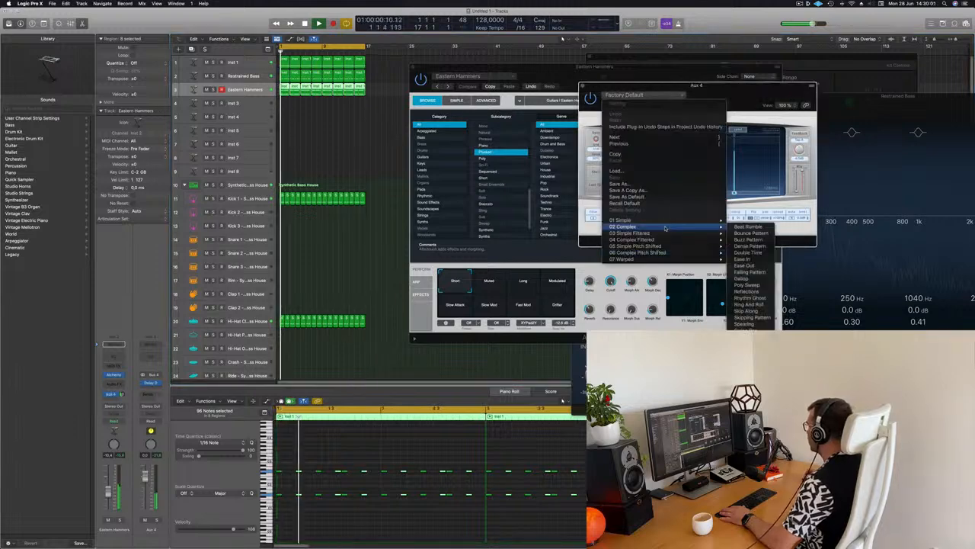
left_click(749, 272)
left_click_drag(637, 112, 578, 112)
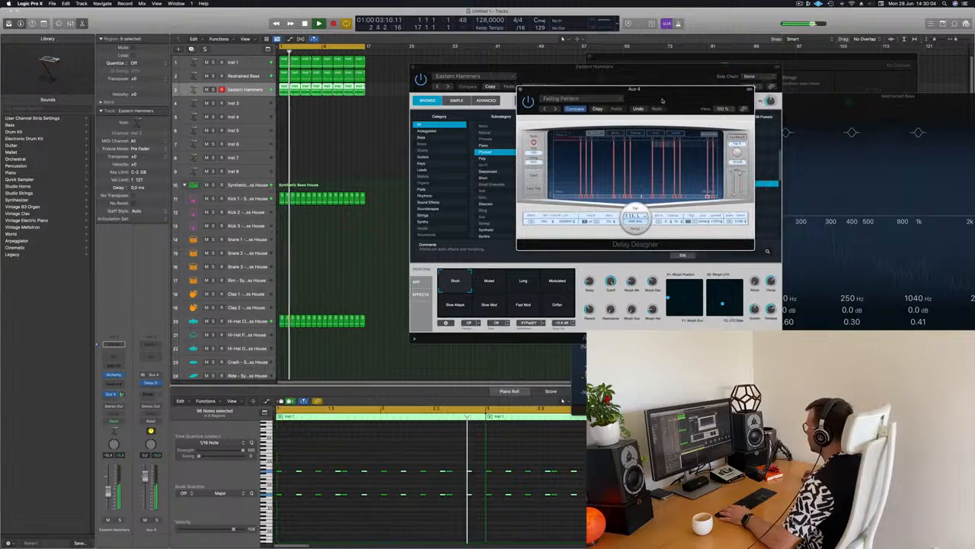
left_click(555, 109)
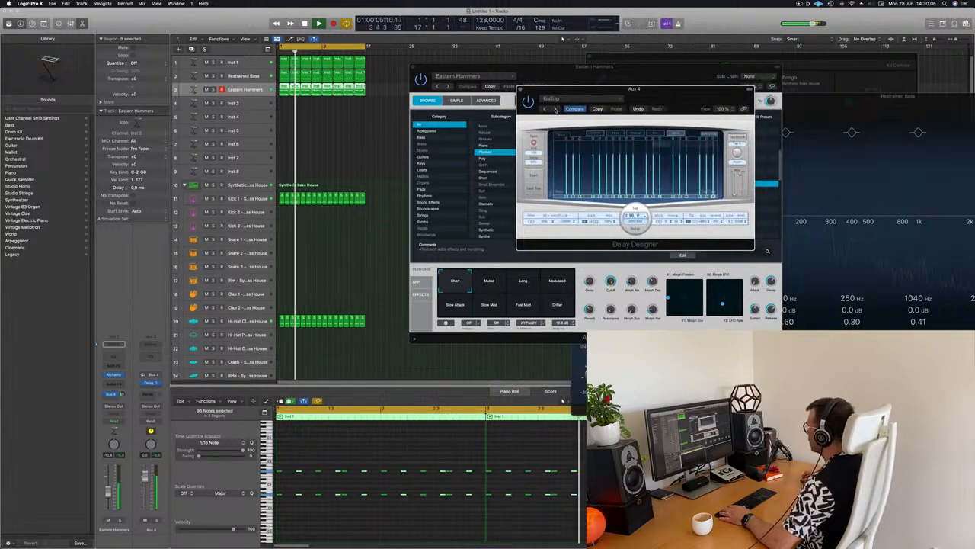
left_click(554, 109)
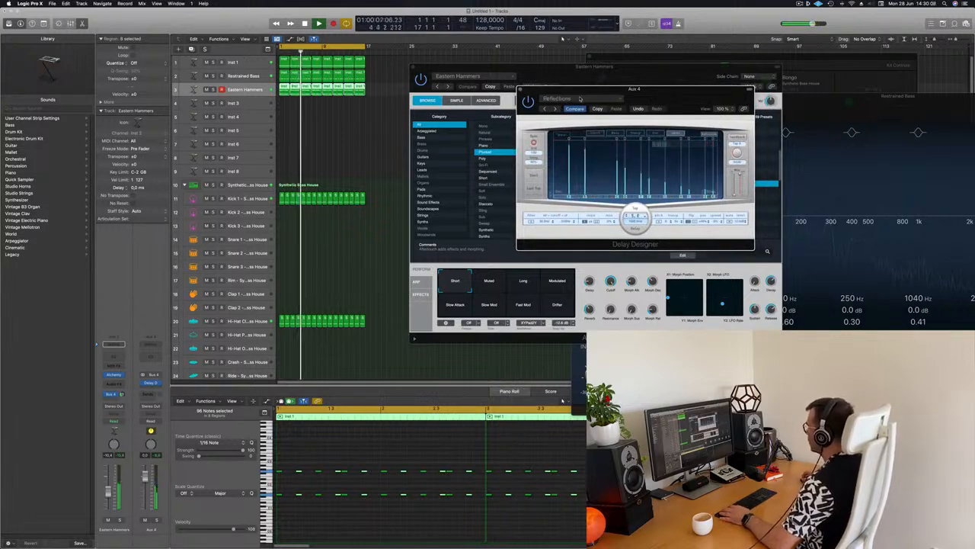
Audition simple panning presets in Delay Designer, including 1/16 Alternating Pan and 1/8 Dotted Basic Pan.
left_click(580, 98)
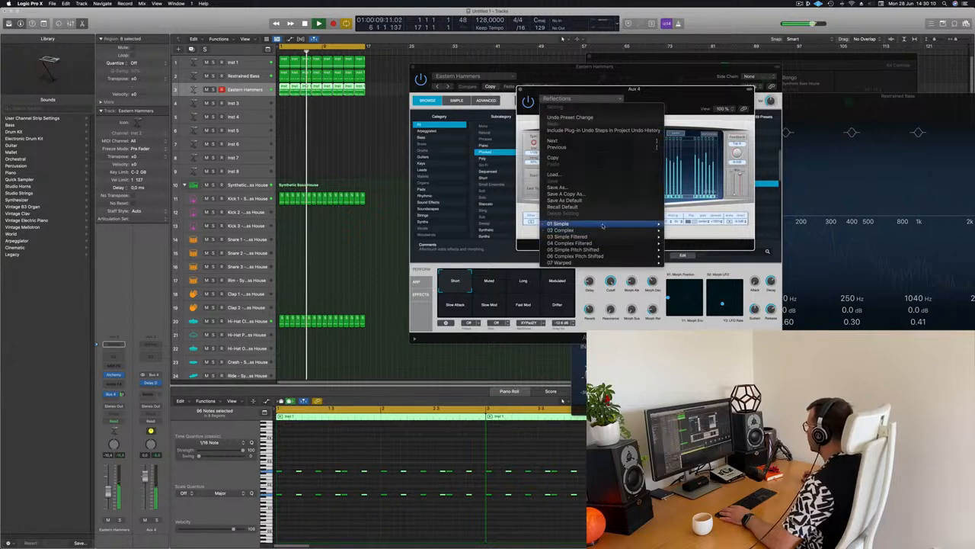
mouse_move(602, 225)
left_click(690, 271)
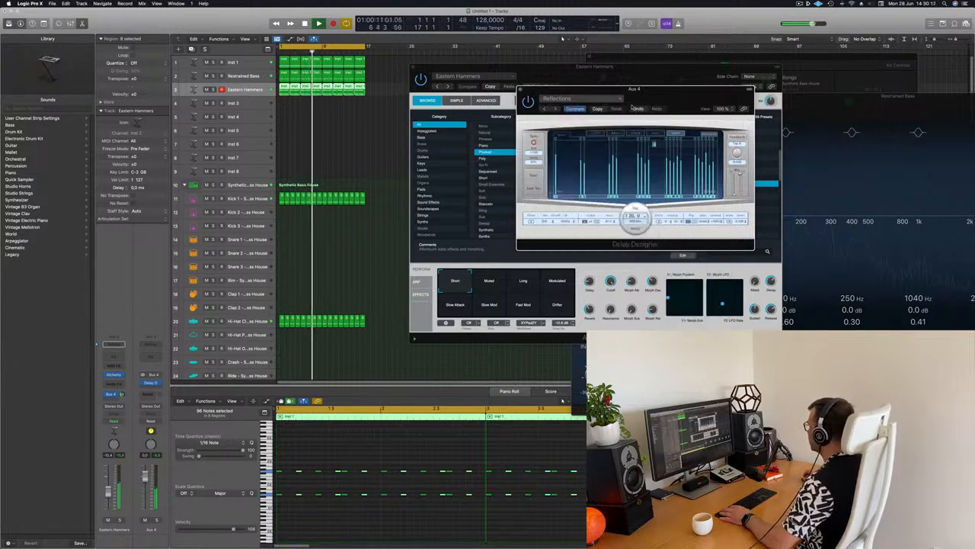
left_click_drag(662, 96, 622, 118)
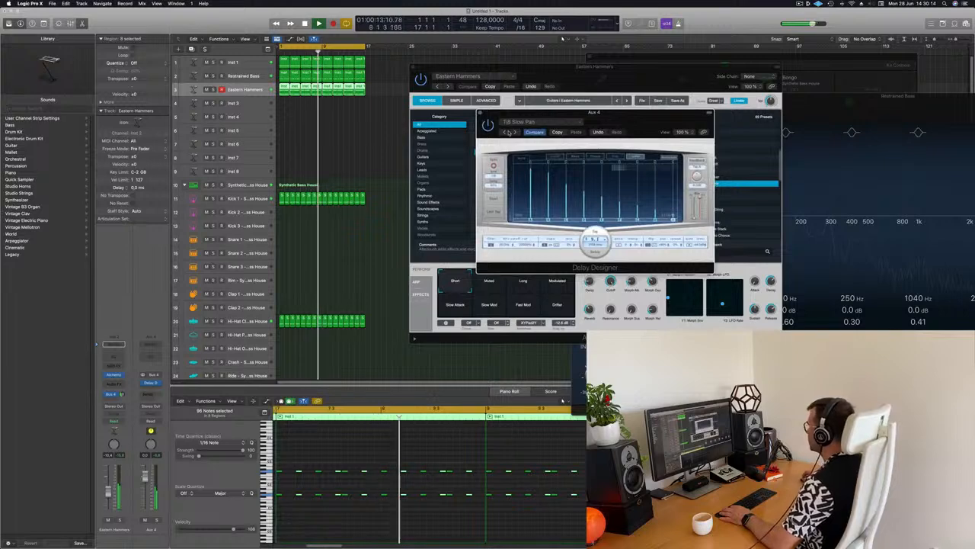
left_click(516, 131)
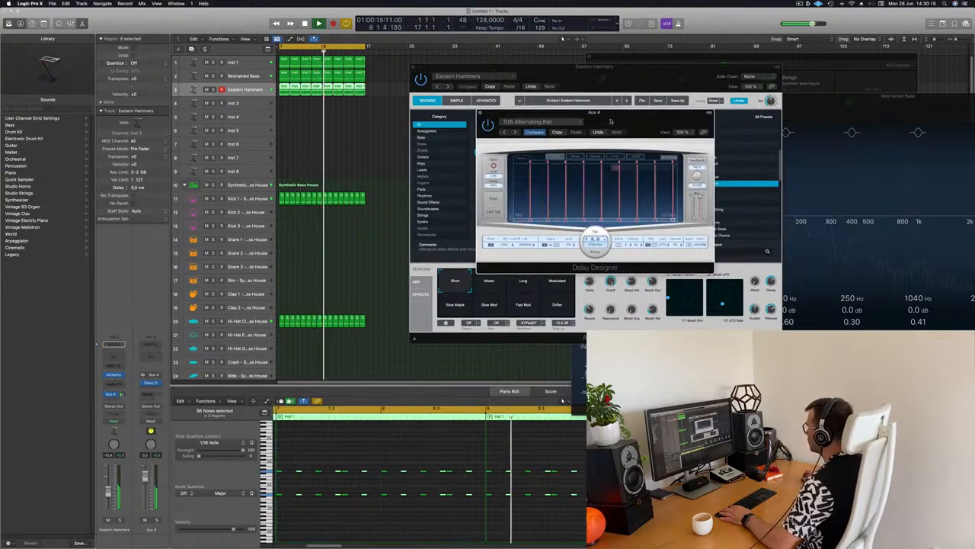
left_click_drag(610, 121, 605, 122)
left_click(510, 133)
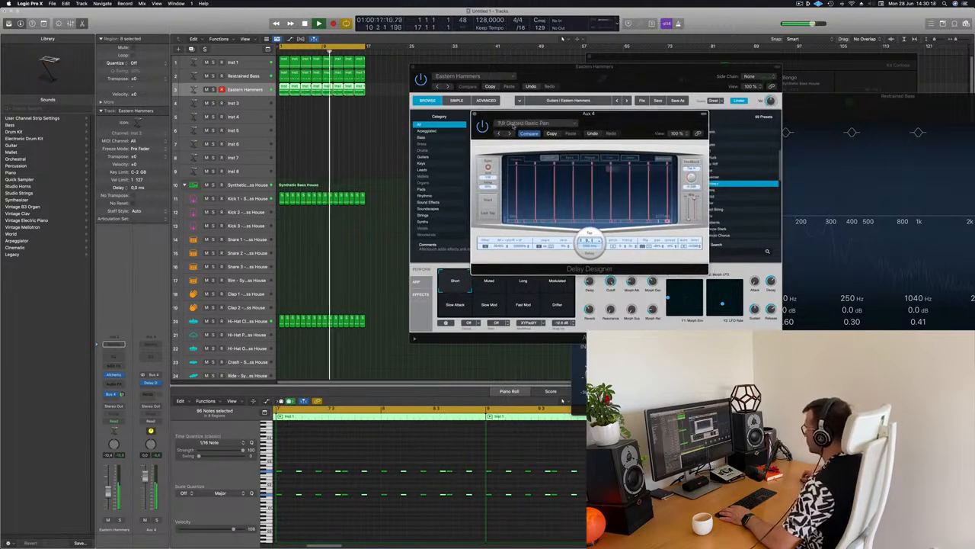
Load the 1/4 Sweeping Pan preset from Delay Designer's Simple Filtered category and close the plug-in.
left_click(514, 124)
mouse_move(547, 267)
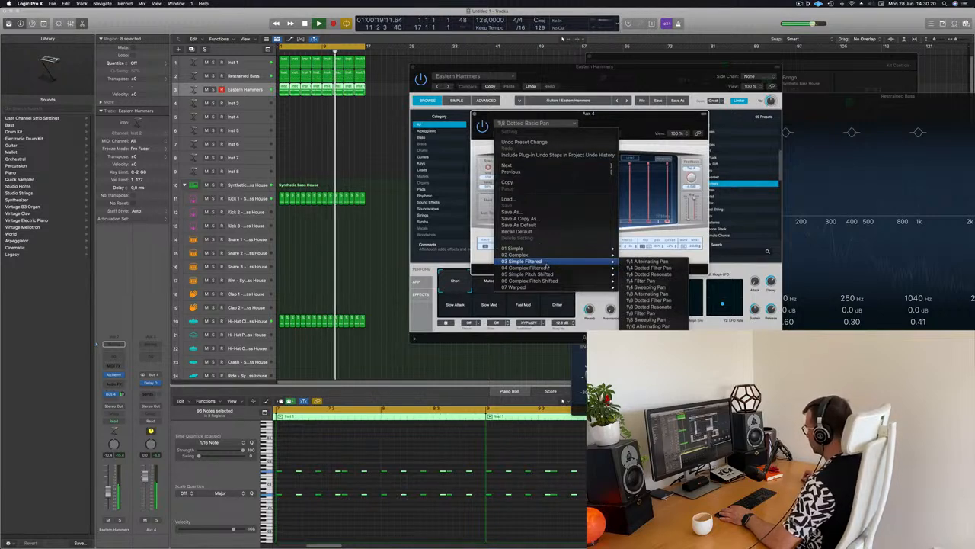
left_click(639, 288)
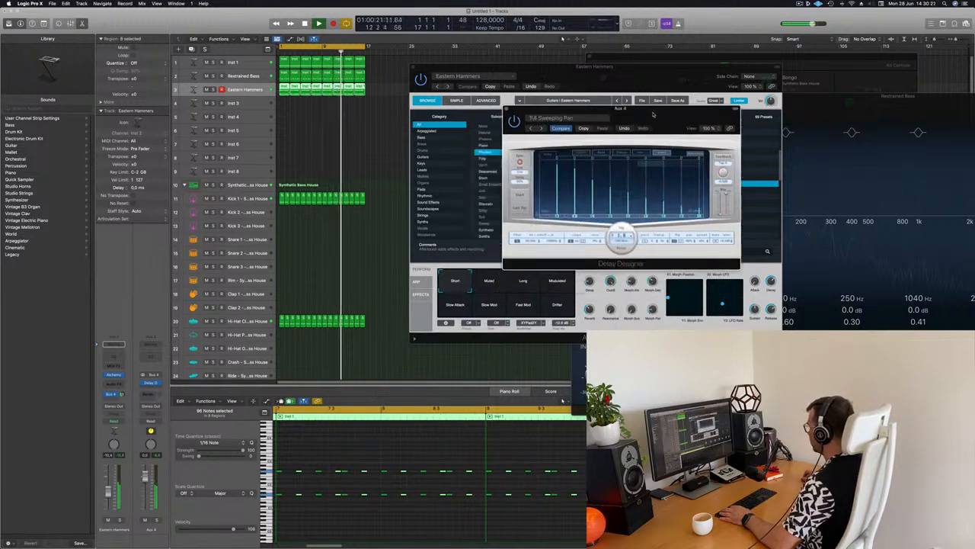
left_click_drag(656, 115, 718, 101)
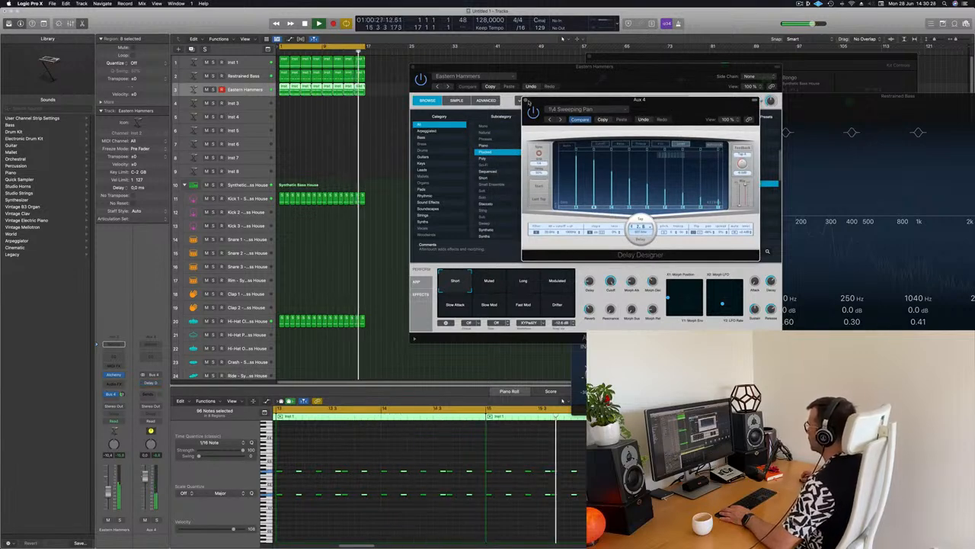
left_click(524, 101)
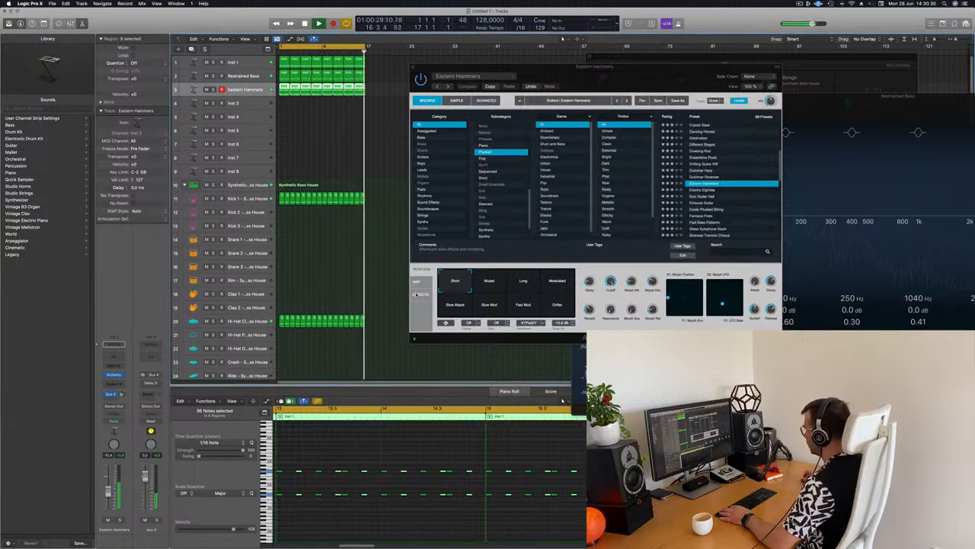
Adjust the Delay and Reverb performance controls of the Eastern Hammers synth, close it and restart playback from the beginning.
left_click(421, 295)
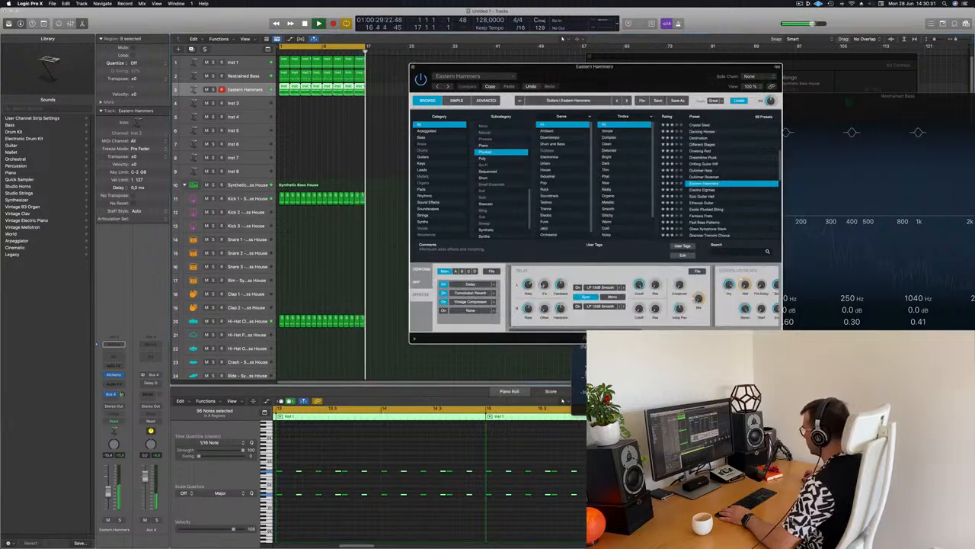
left_click(420, 270)
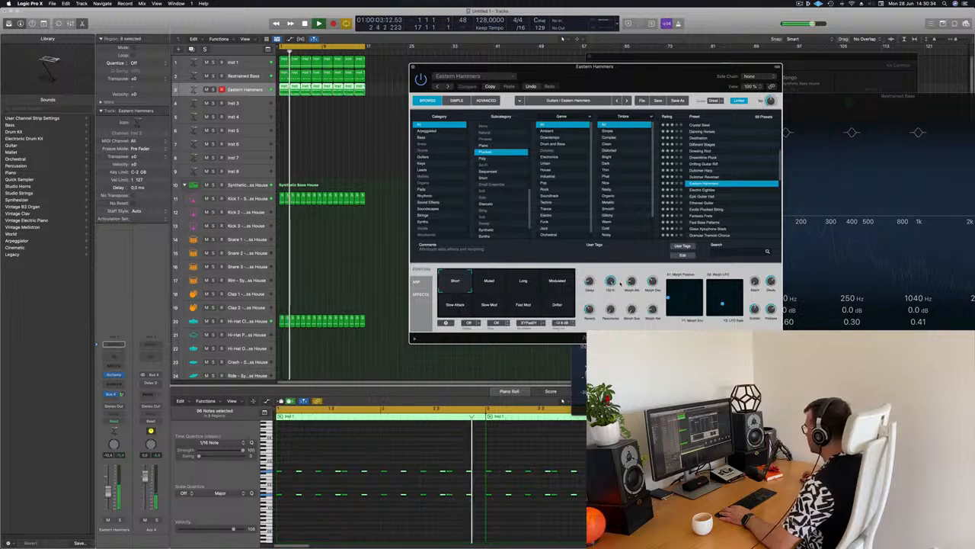
left_click_drag(590, 283, 589, 280)
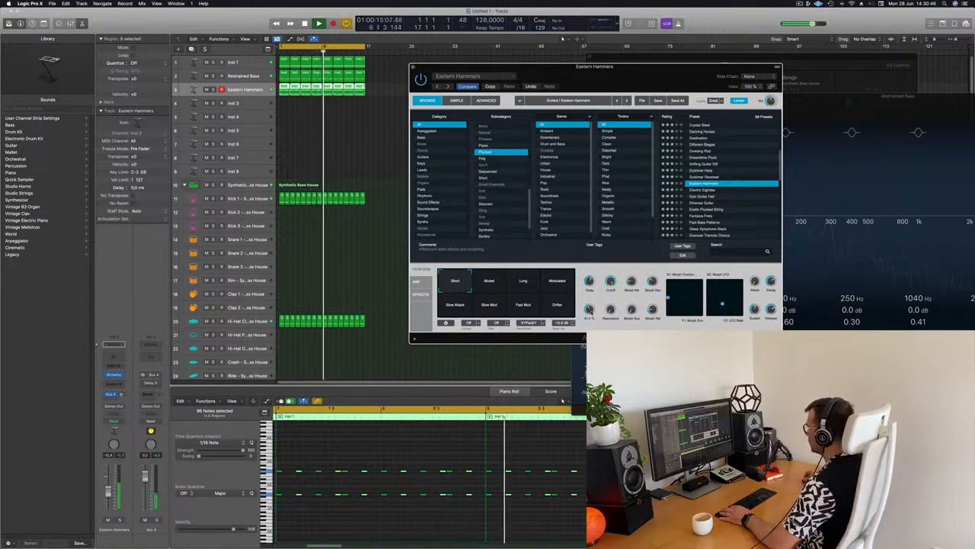
left_click_drag(586, 76, 589, 77)
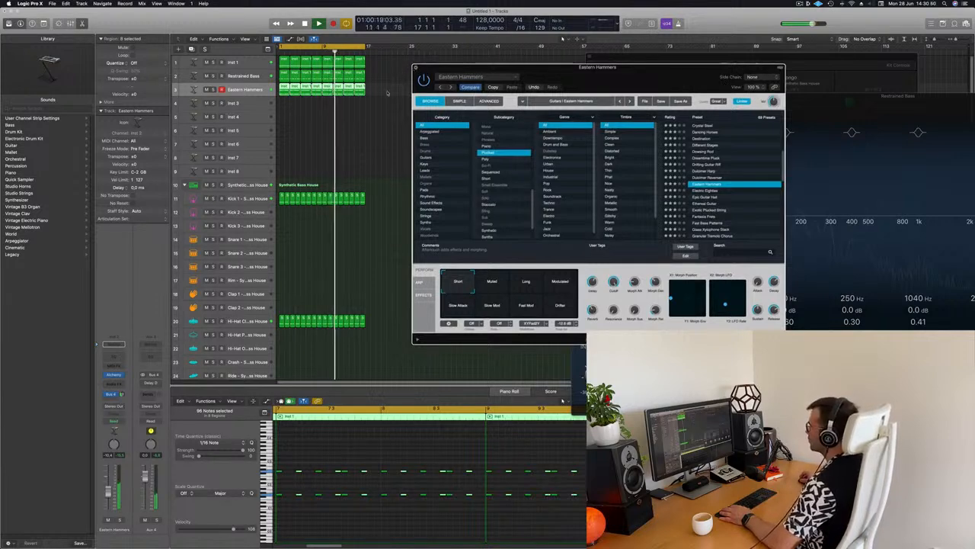
left_click(417, 67)
key("Return")
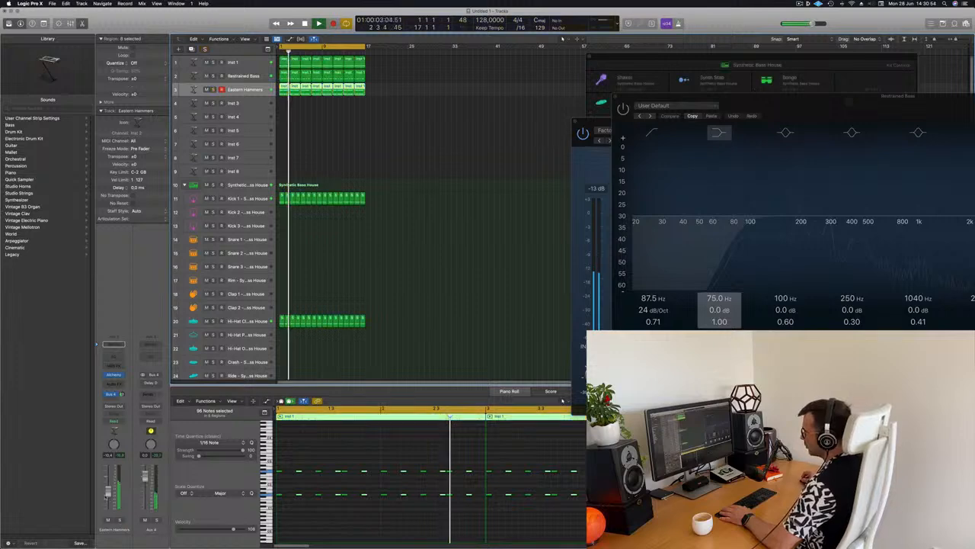
Insert a Channel EQ on Eastern Hammers with a low cut at 94 Hz and 24 dB/Oct, and check Restrained Bass in solo.
left_click(114, 356)
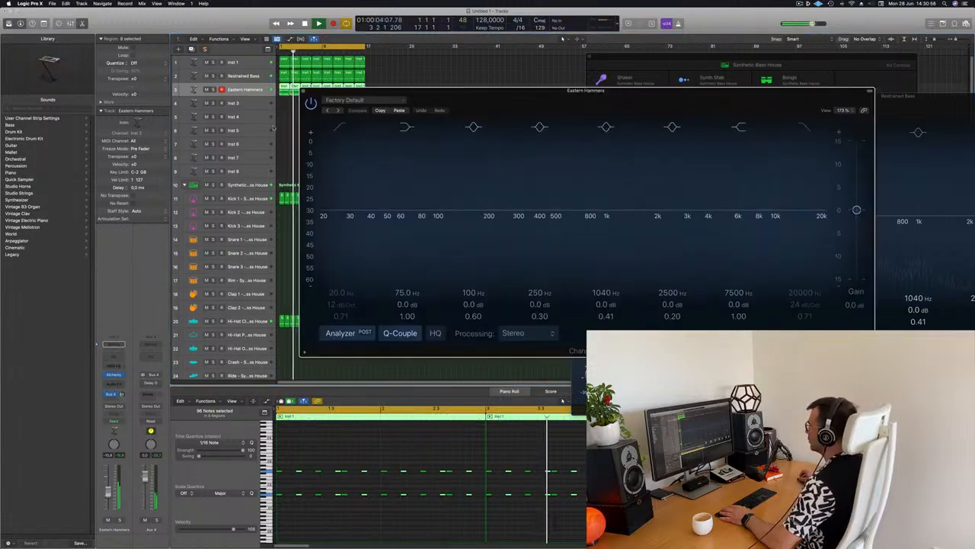
left_click(340, 126)
left_click_drag(340, 183, 447, 169)
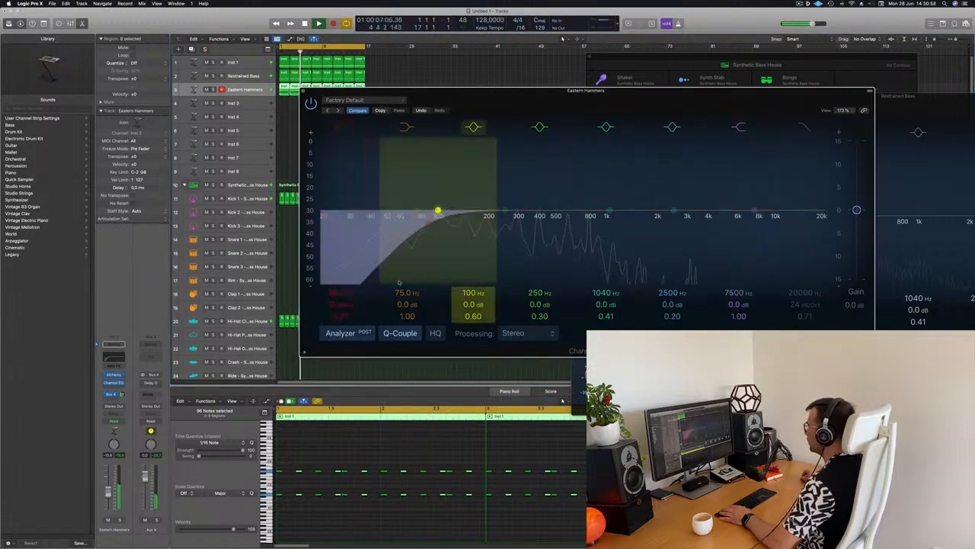
left_click_drag(341, 305, 340, 297)
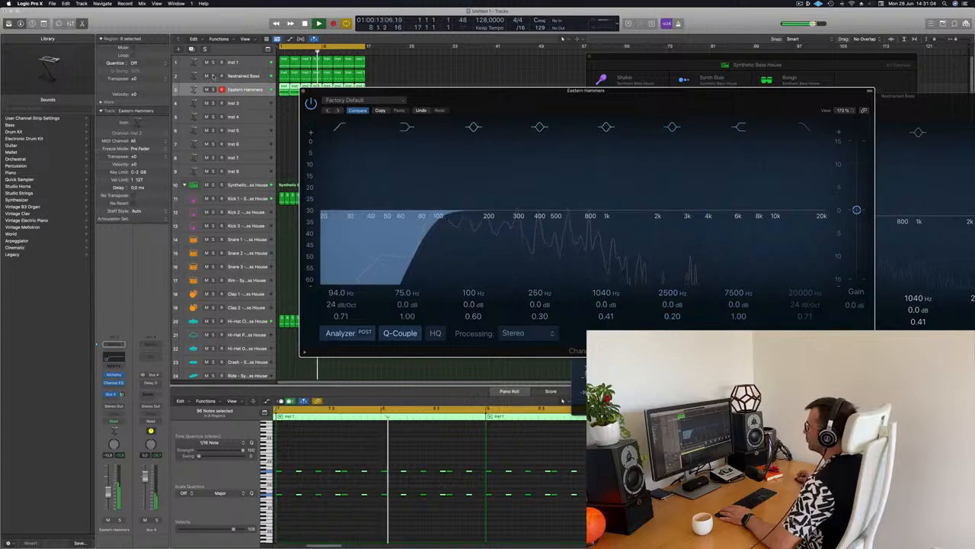
left_click(214, 77)
left_click(214, 77)
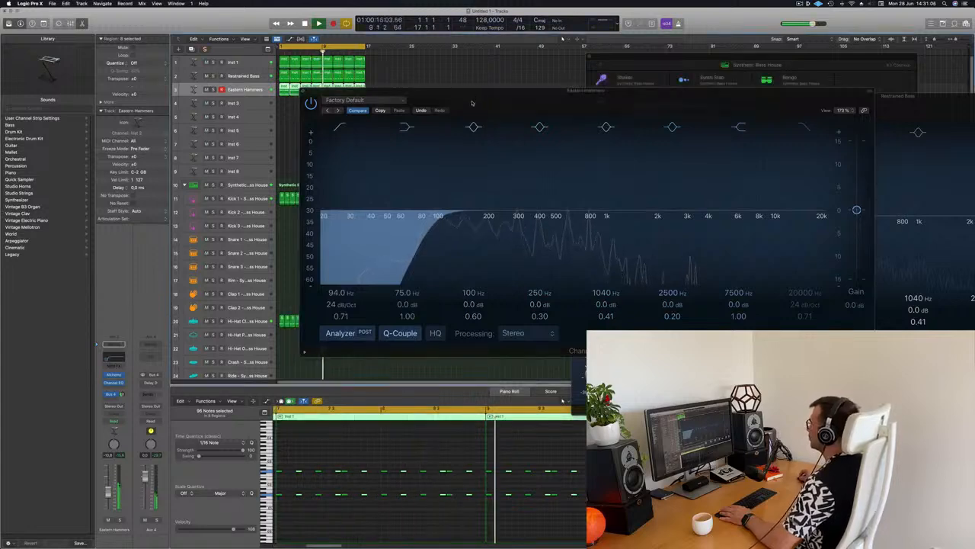
left_click_drag(471, 102, 459, 114)
left_click(291, 104)
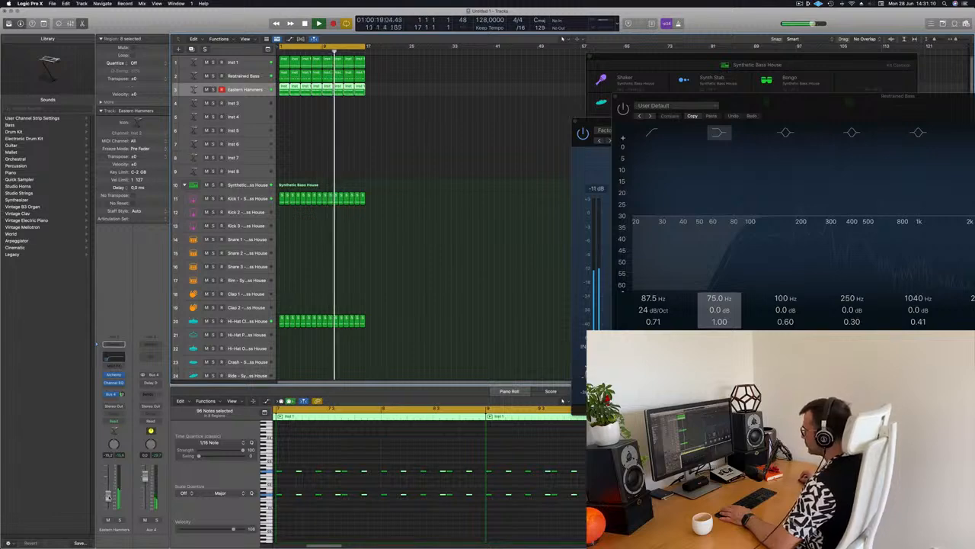
Copy the first kick region to the Snare 1 track and edit its notes so only beats 2 and 4 play.
left_click(312, 261)
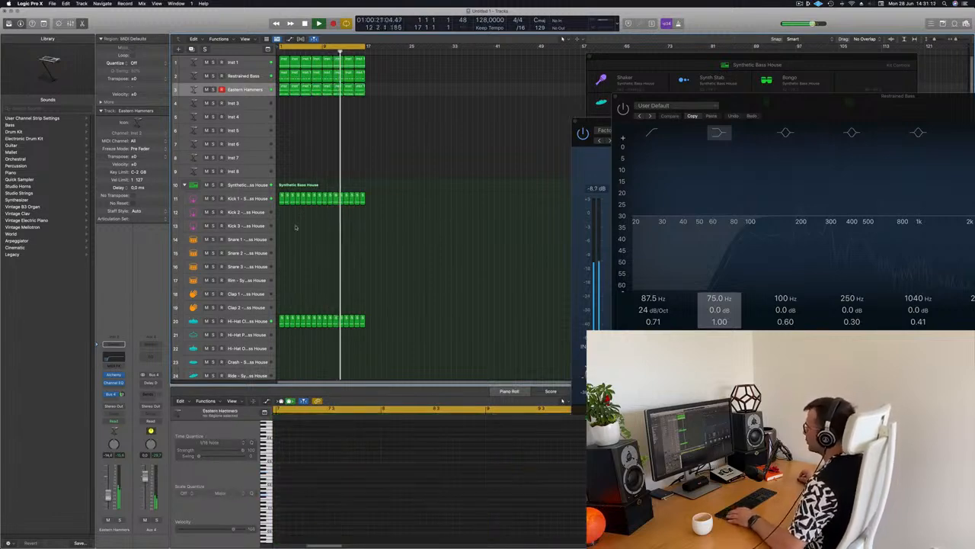
left_click(282, 197)
left_click_drag(282, 217, 282, 240)
left_click_drag(280, 501, 336, 524)
key("Delete")
left_click_drag(302, 499, 365, 533)
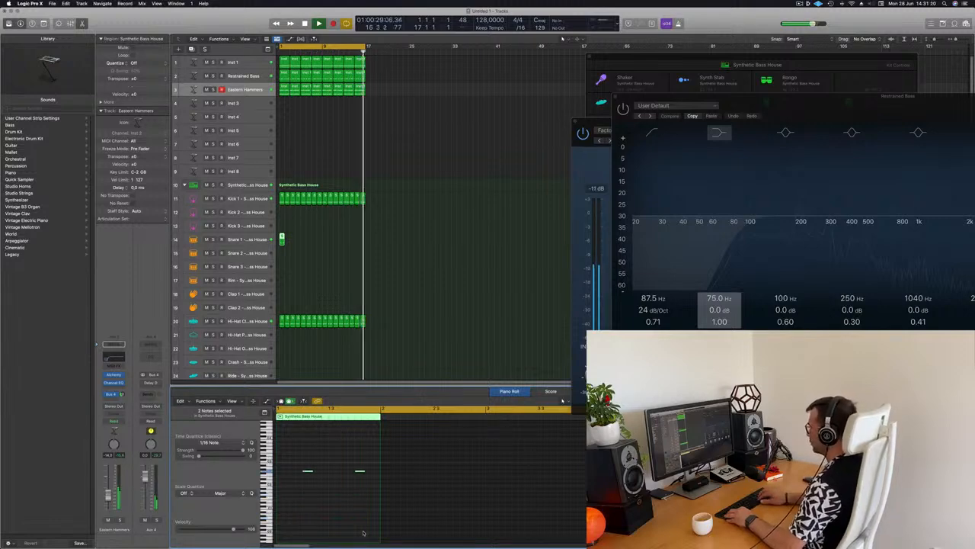
Repeat the one-bar Snare 1 region until it fills all 16 bars.
left_click_drag(328, 228, 279, 256)
left_click(245, 241)
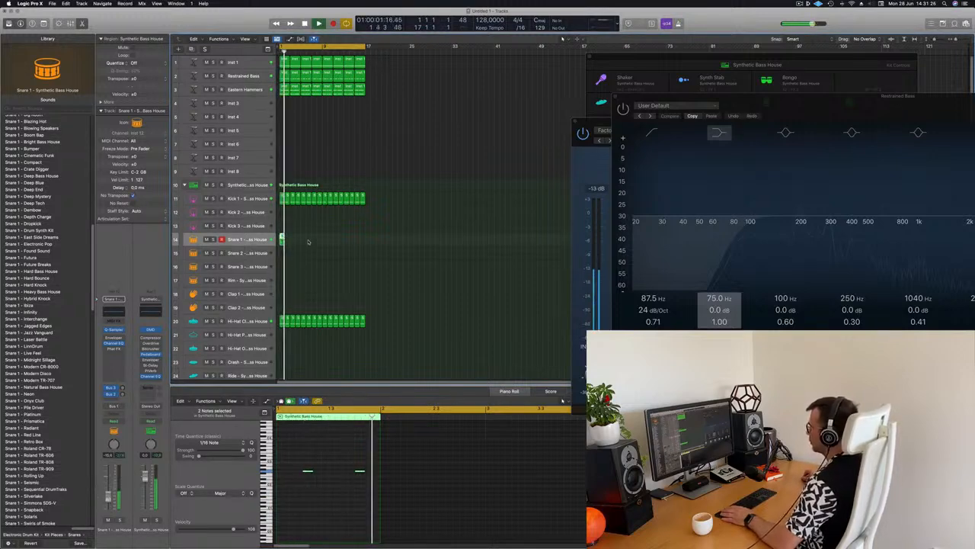
key("super+r")
key("super+r")
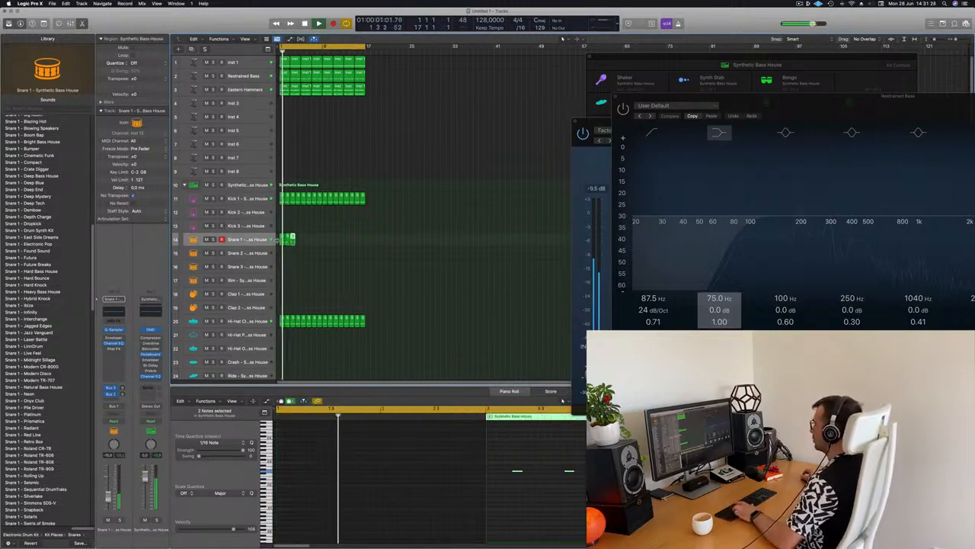
key("super+r")
key("super+r")
key("super+r")
key("super+r")
key("super+r")
key("super+r")
key("super+r")
key("super+r")
key("super+r")
key("super+r")
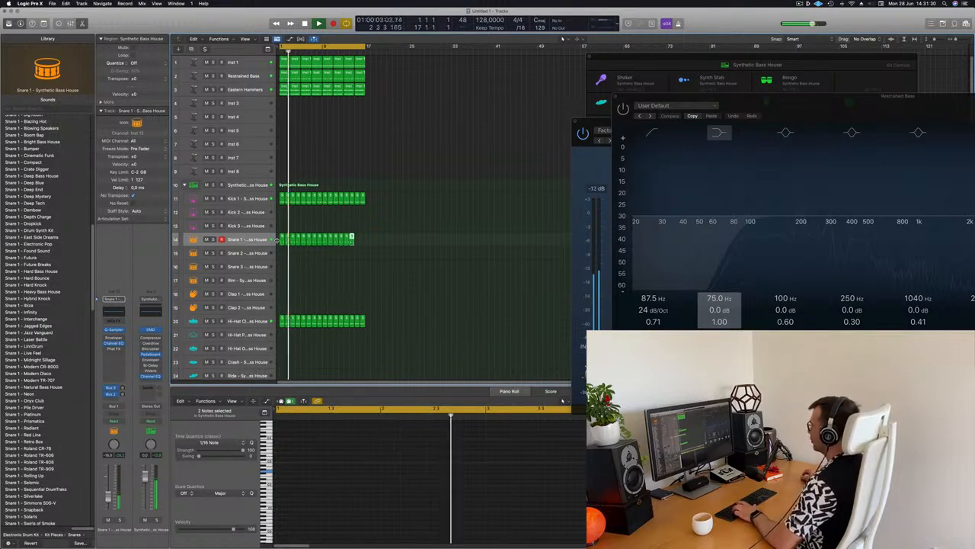
key("super+r")
key("super+r")
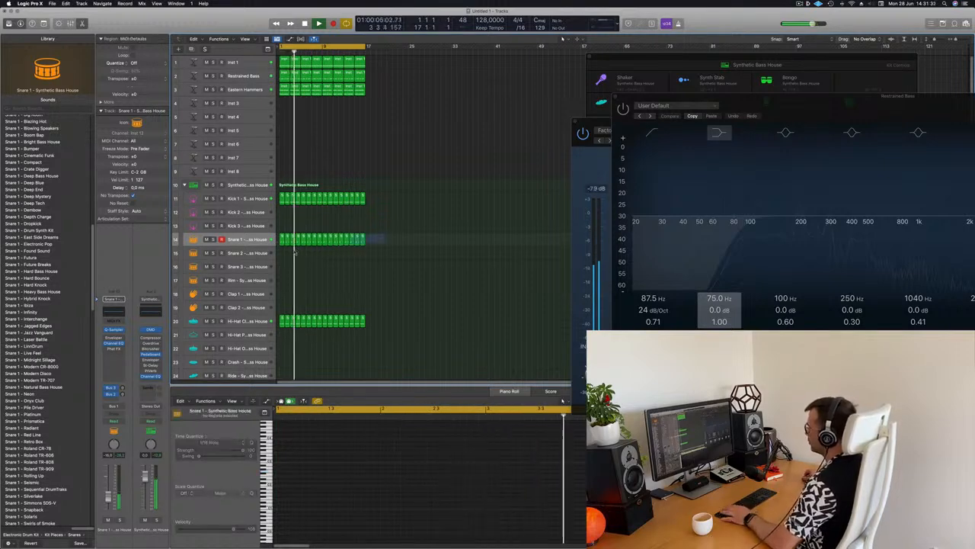
Move all the Snare 1 regions to the Snare 2 track and select that track.
left_click_drag(295, 252, 284, 259)
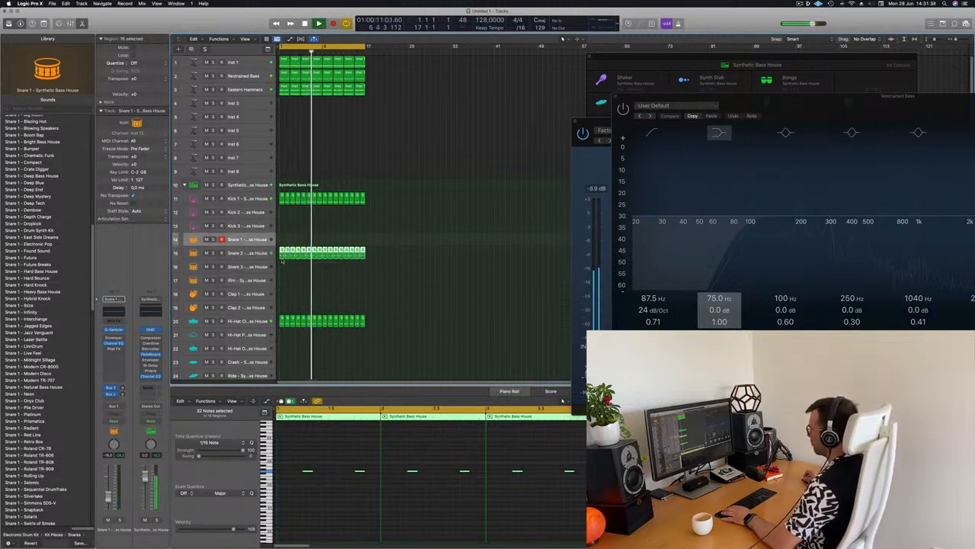
mouse_move(283, 260)
left_mouse_down()
mouse_move(284, 272)
mouse_move(283, 255)
left_mouse_up()
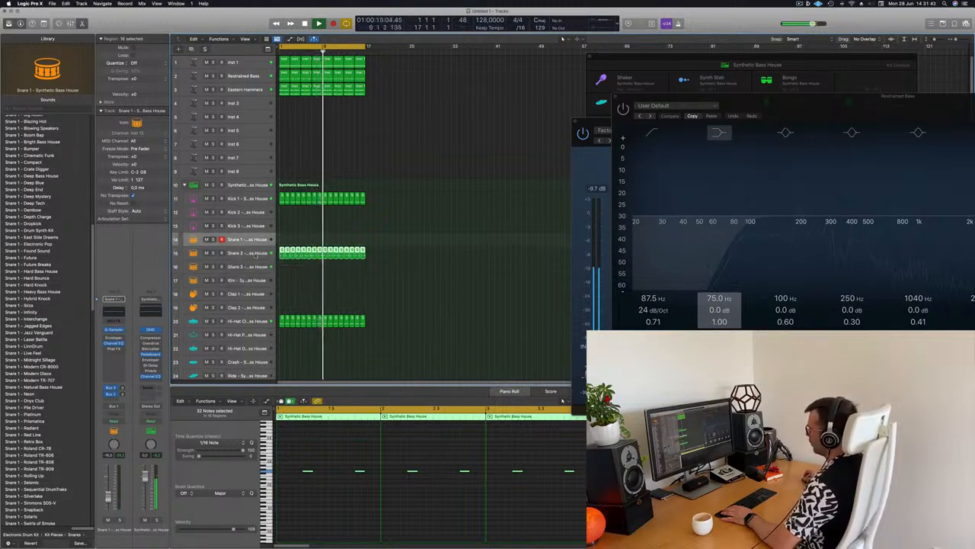
left_click(249, 257)
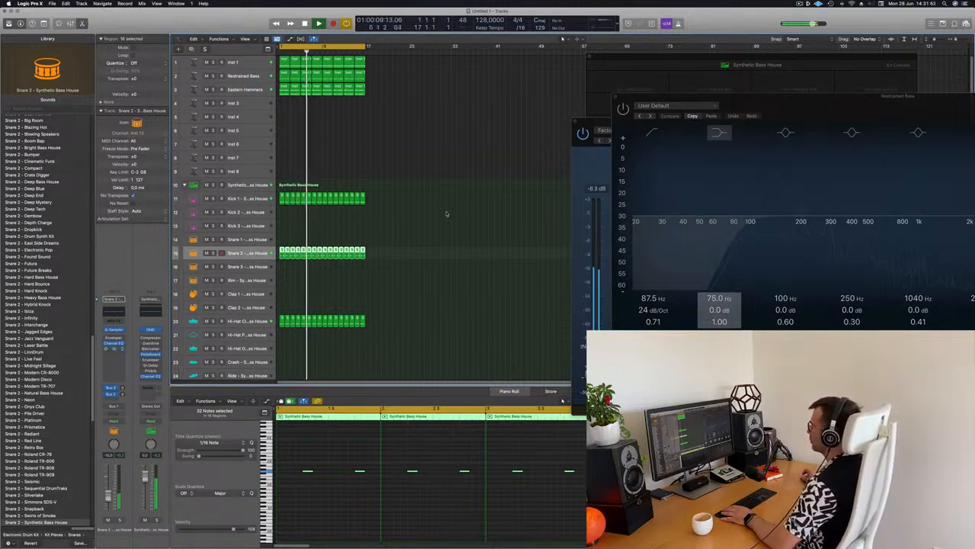
scroll(426, 178, "up", 5)
scroll(425, 170, "down", 2)
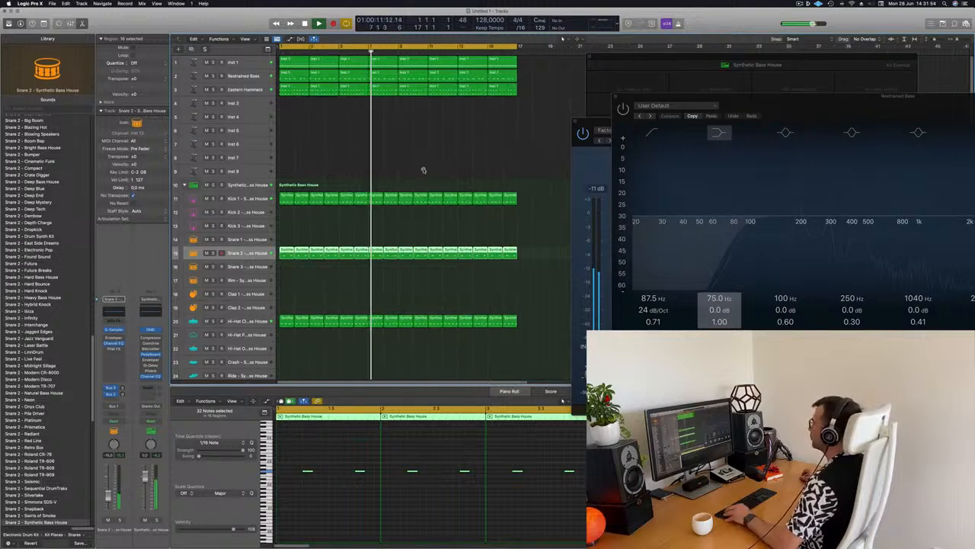
left_click(396, 166)
scroll(395, 163, "up", 2)
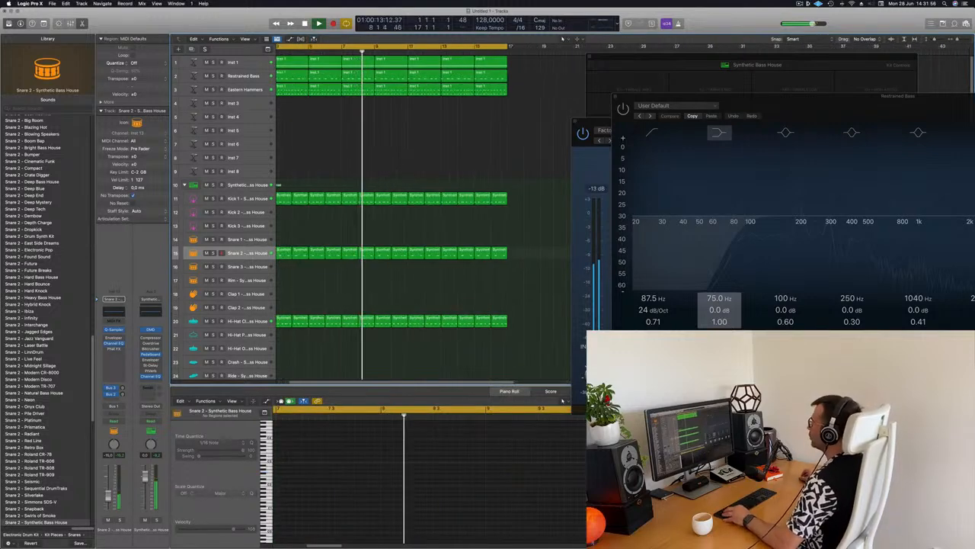
Select every region in the arrangement, then name and colour all of them by their tracks.
scroll(394, 162, "down", 1)
key("super+a")
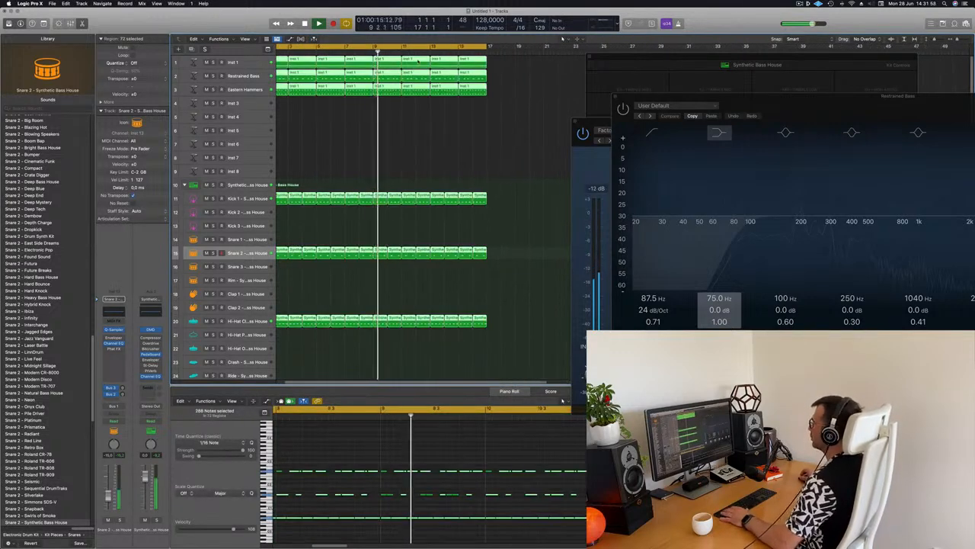
right_click(422, 61)
left_click(421, 63)
right_click(416, 69)
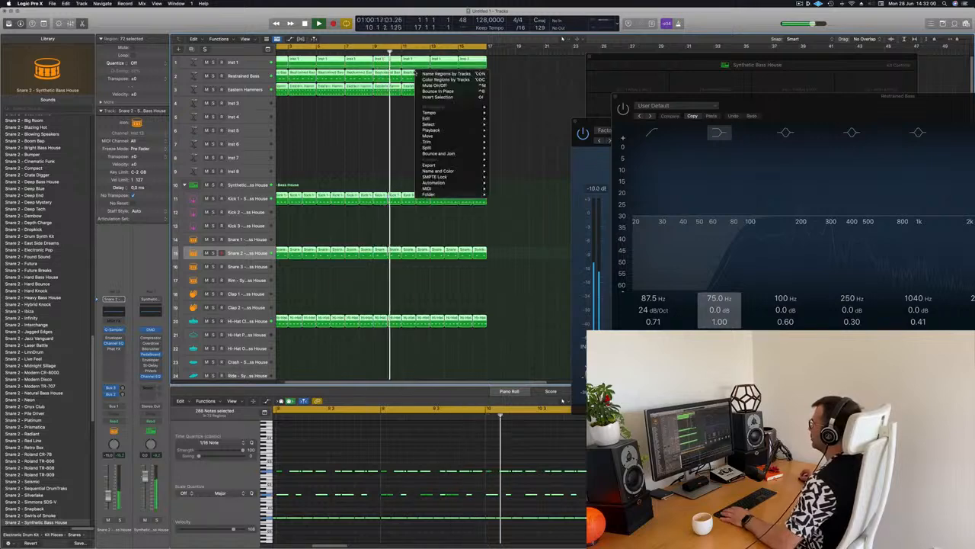
left_click(420, 79)
right_click(383, 104)
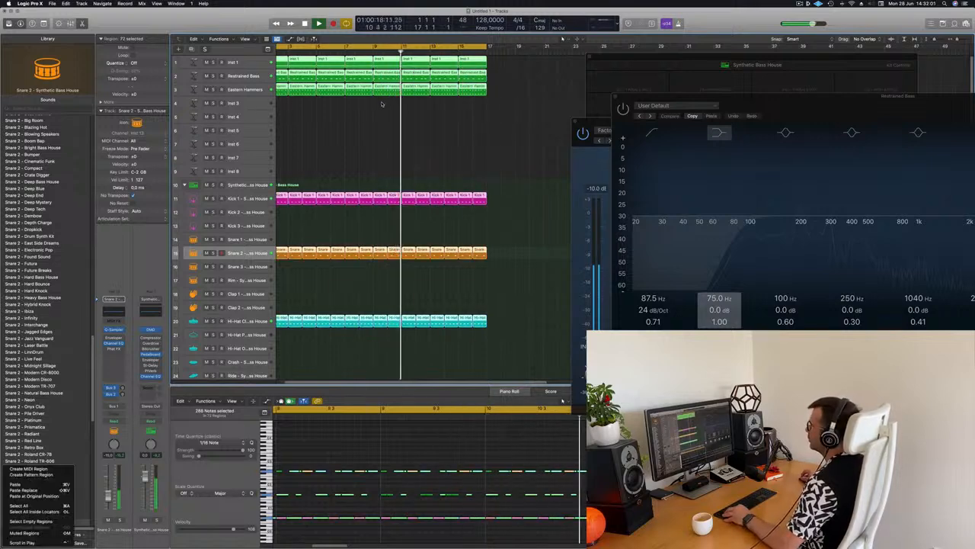
left_click(340, 116)
Open Alchemy on the Inst 3 track and load the 80s Air Pad preset from the Pads category.
key("super+Left")
key("super+Left")
key("super+Left")
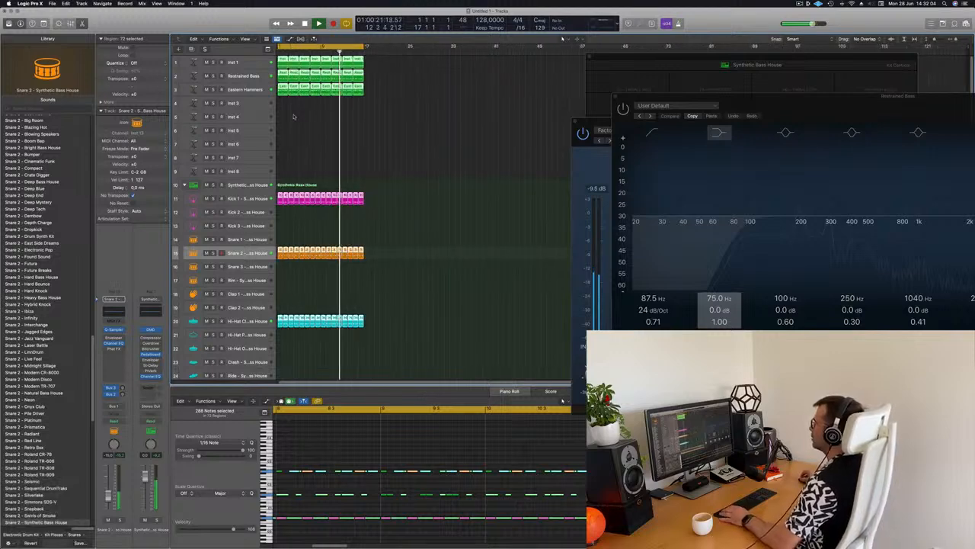
left_click(245, 106)
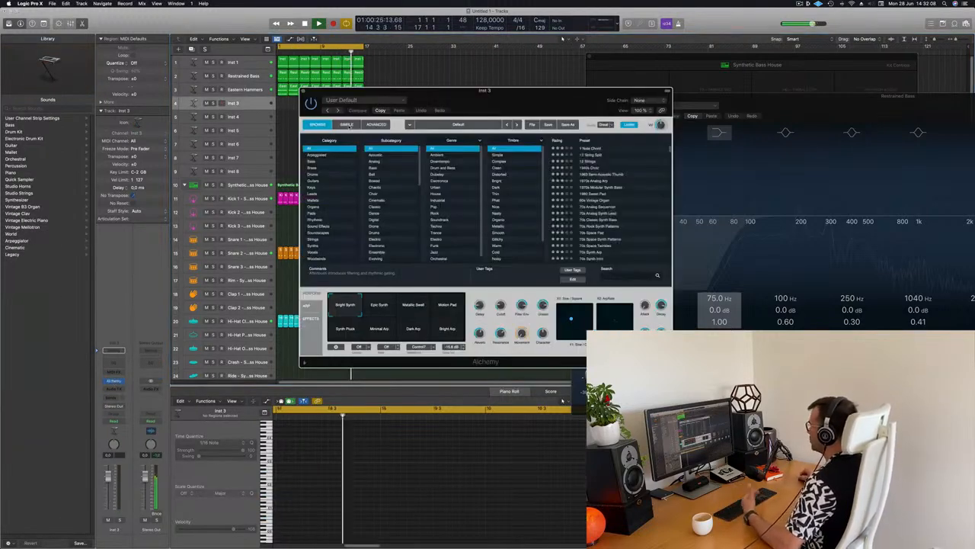
left_click_drag(466, 111, 521, 122)
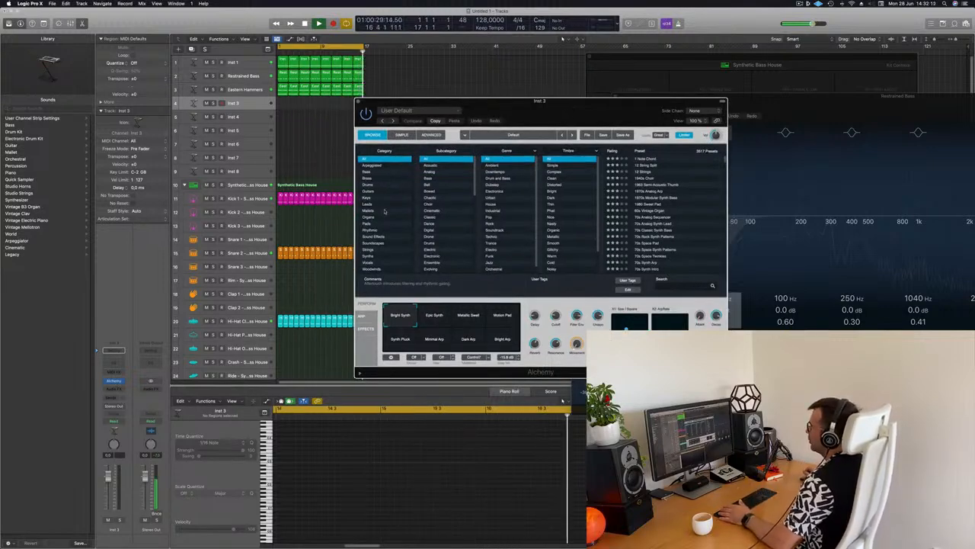
left_click(370, 223)
left_click_drag(614, 105, 653, 73)
left_click(660, 176)
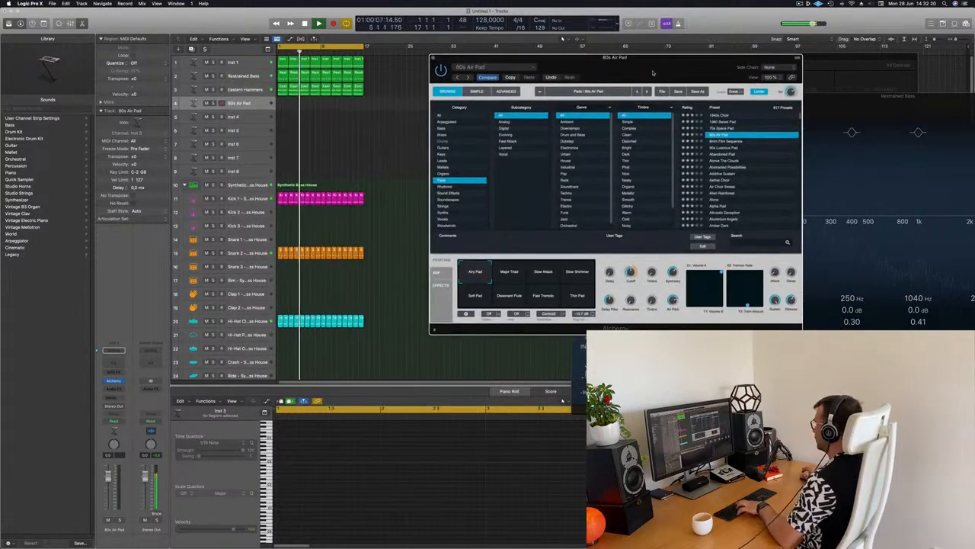
Open Musical Typing one octave higher and lower the pad track's volume while trying out notes.
key("super+k")
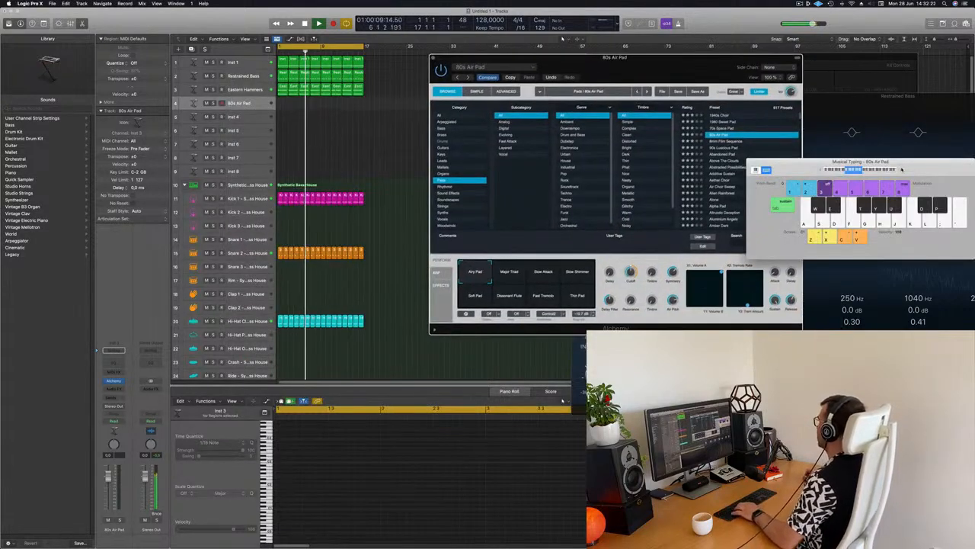
key("x")
key("f")
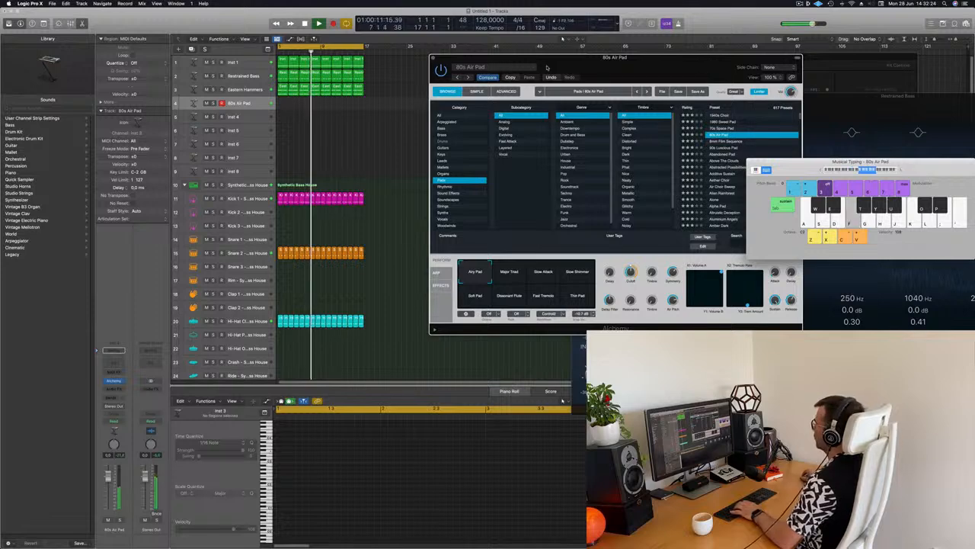
left_click_drag(661, 59, 637, 68)
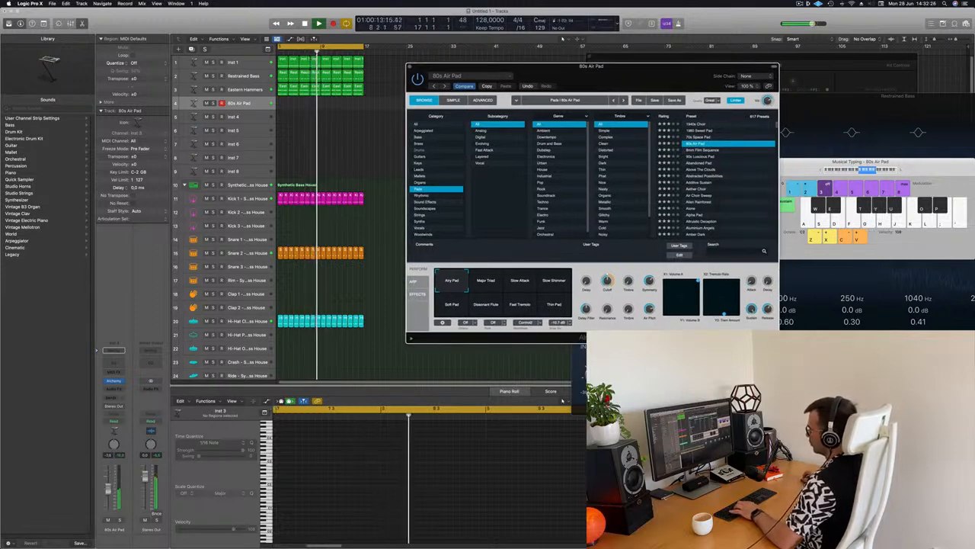
left_click_drag(108, 477, 109, 495)
key("f")
key("g")
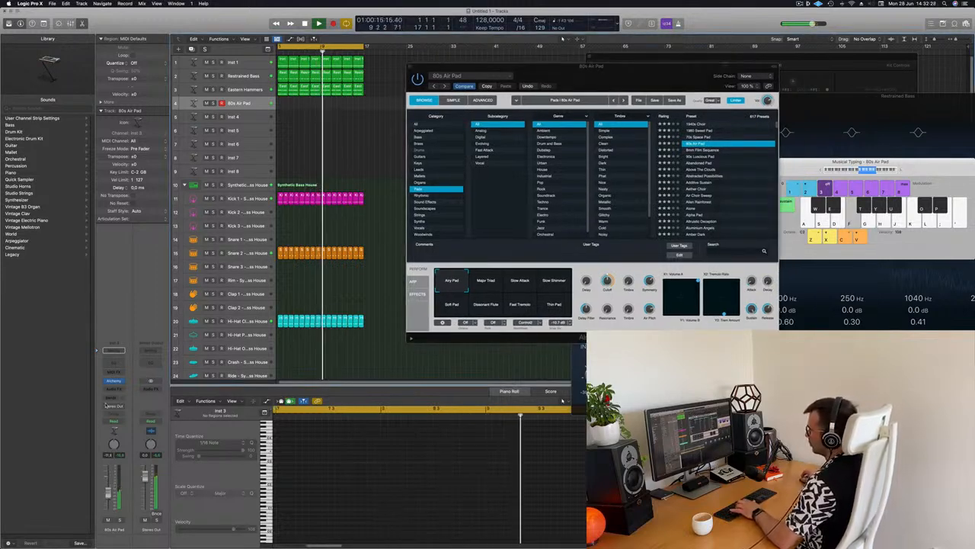
Add a send to Bus 5 on the pad track and insert a stereo SilverVerb on the Aux 5 channel.
left_click(113, 397)
mouse_move(114, 406)
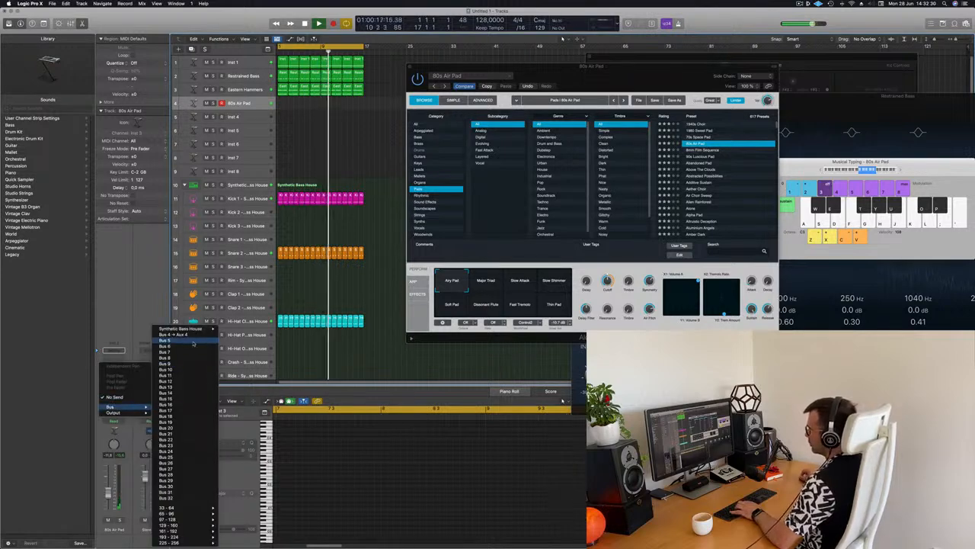
left_click(171, 363)
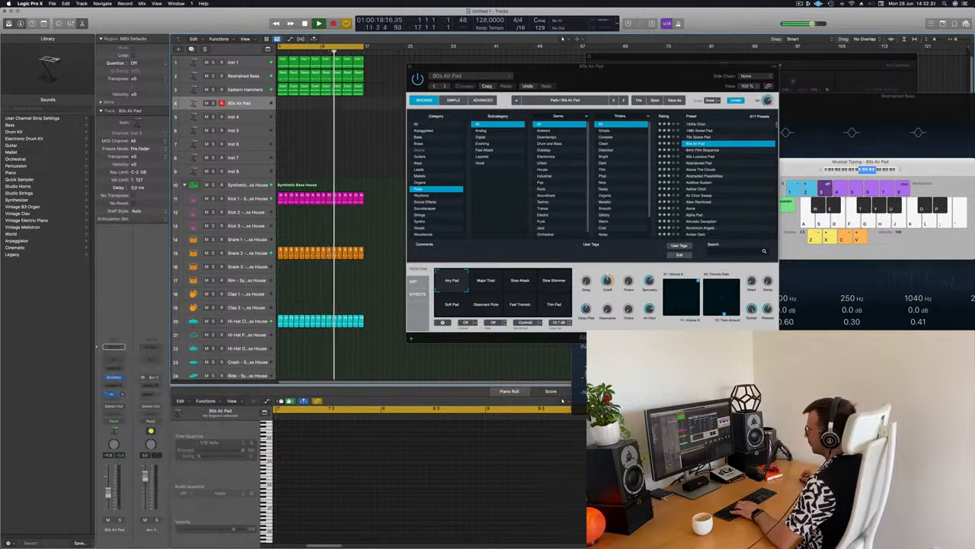
left_click(143, 383)
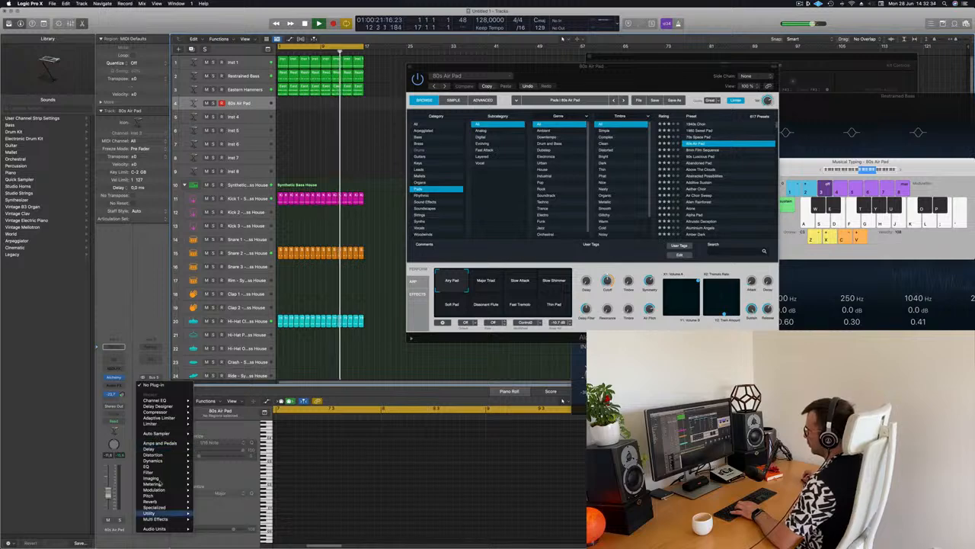
mouse_move(150, 500)
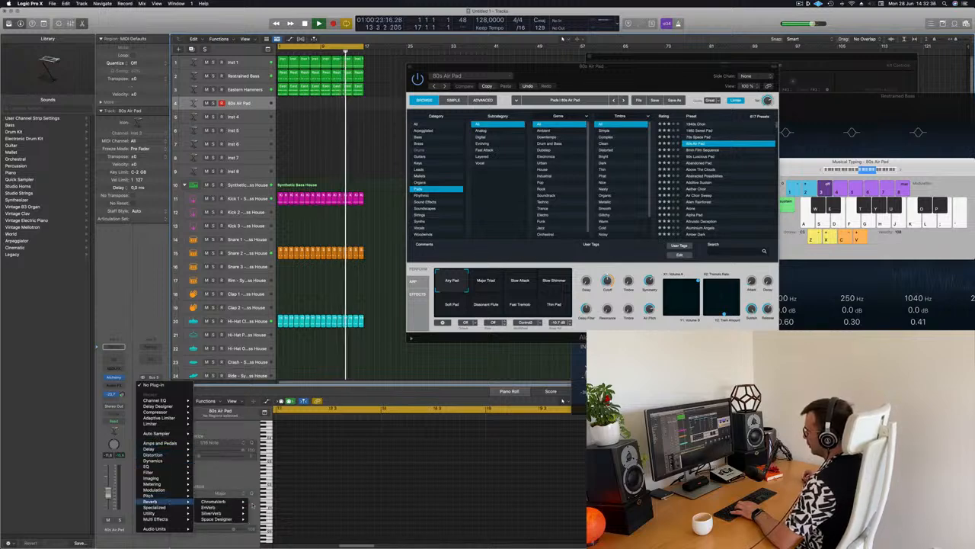
mouse_move(221, 513)
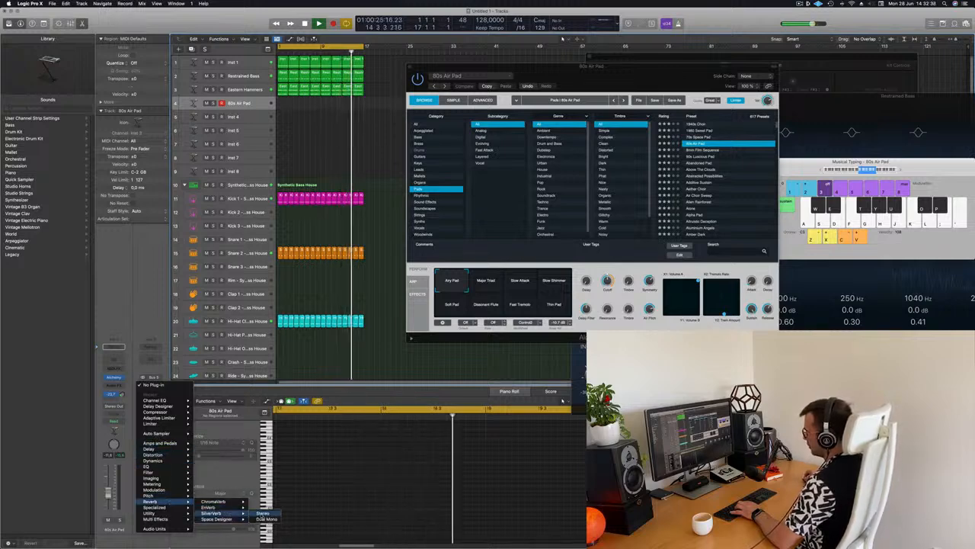
left_click(262, 514)
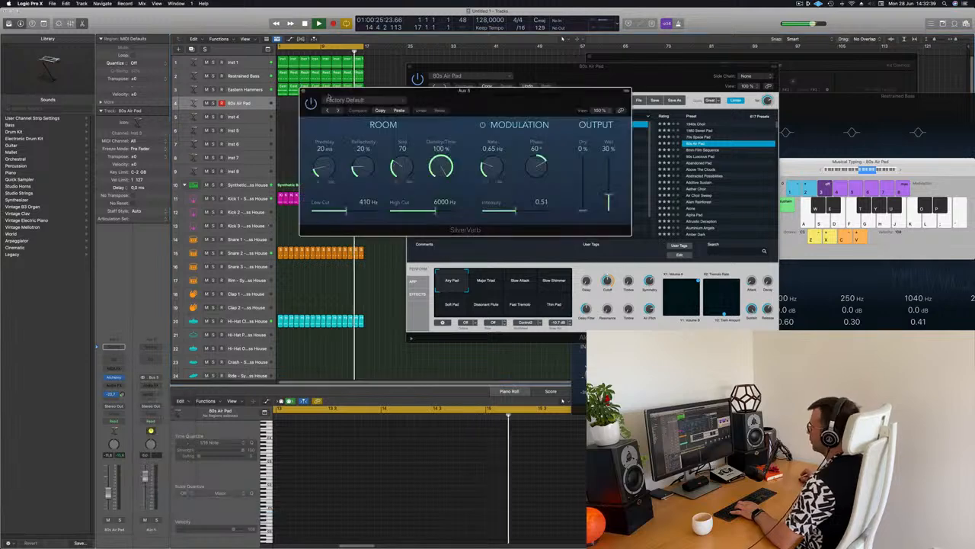
Load the grandiose preset in SilverVerb on Aux 5 and close the plug-in window.
left_click(388, 100)
left_click(346, 225)
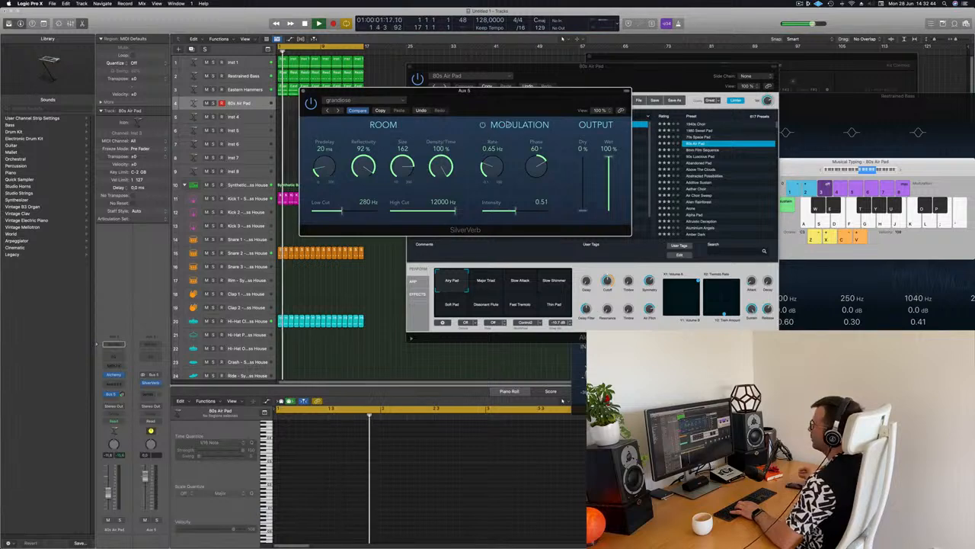
left_click(304, 91)
left_click(296, 118)
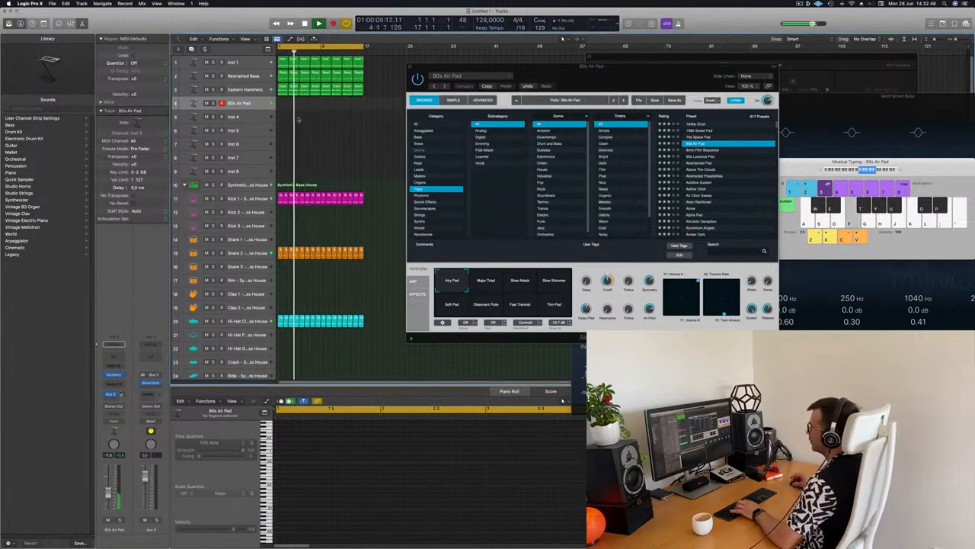
Raise the pad track's Bus 5 send level and play a few notes to hear the reverb.
left_click_drag(123, 394, 123, 391)
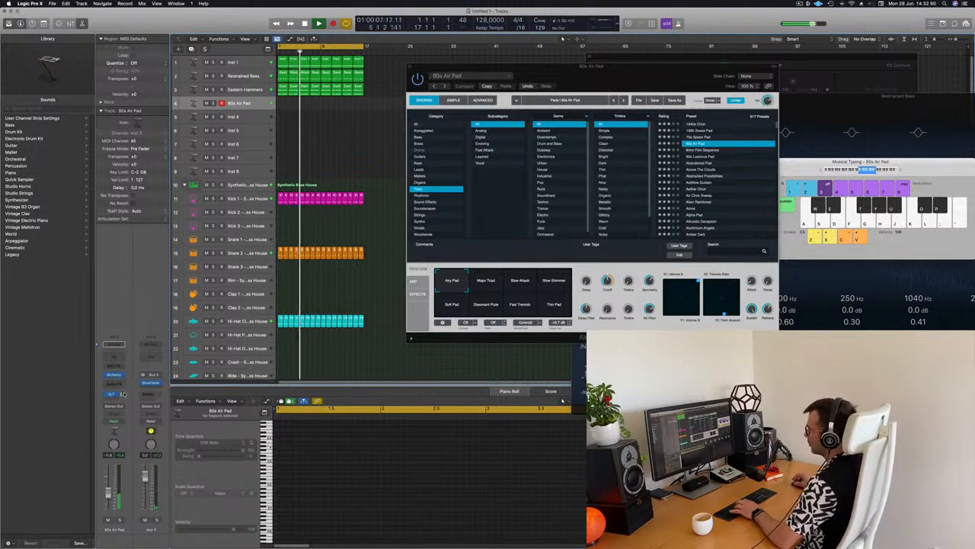
key("f")
key("f")
key("g")
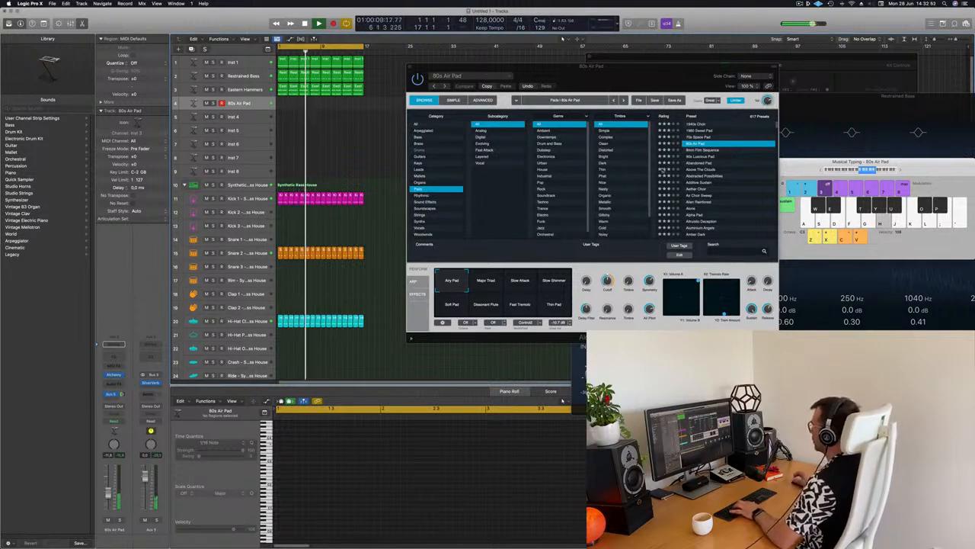
Audition the Major Triad, Slow Attack and Slow Shimmer variations of 80s Air Pad and raise the track volume.
left_click(485, 283)
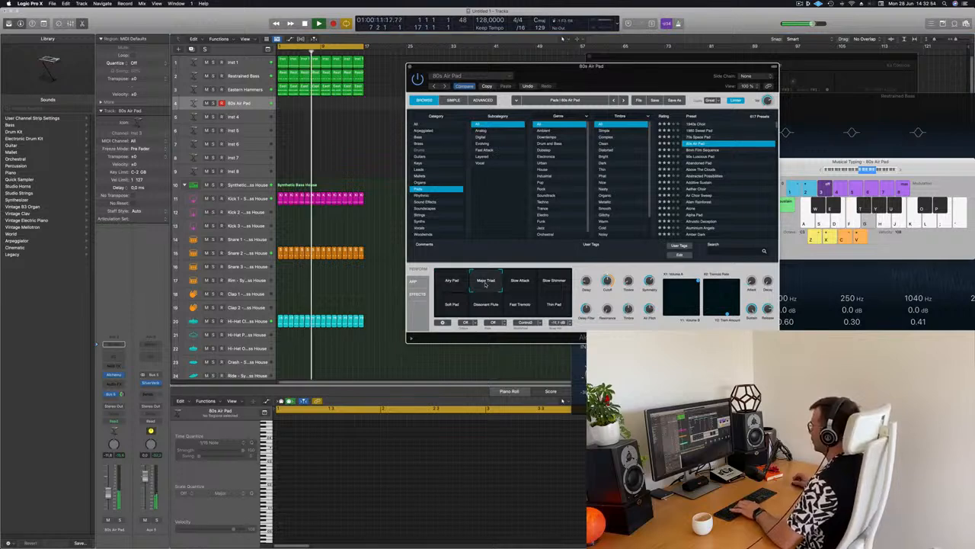
left_click(517, 281)
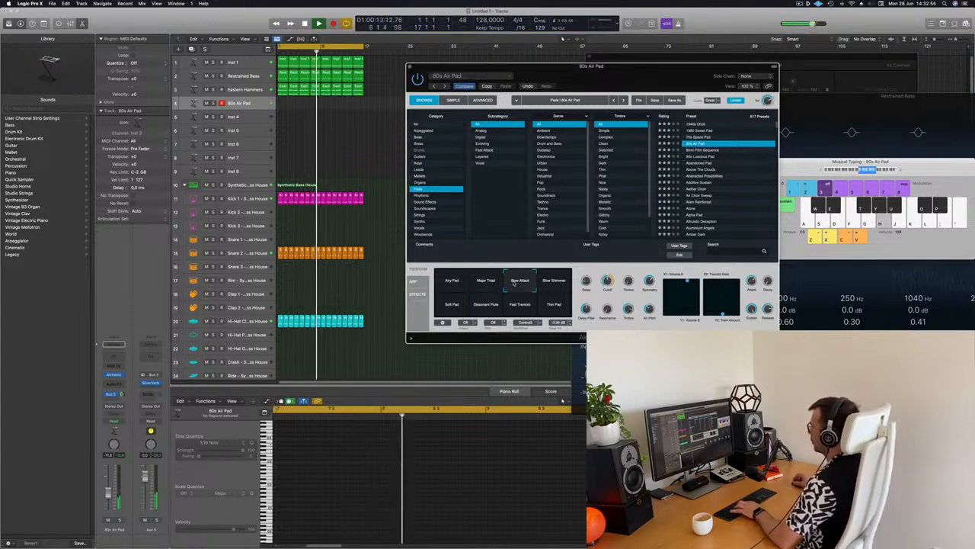
key("g")
left_click(554, 280)
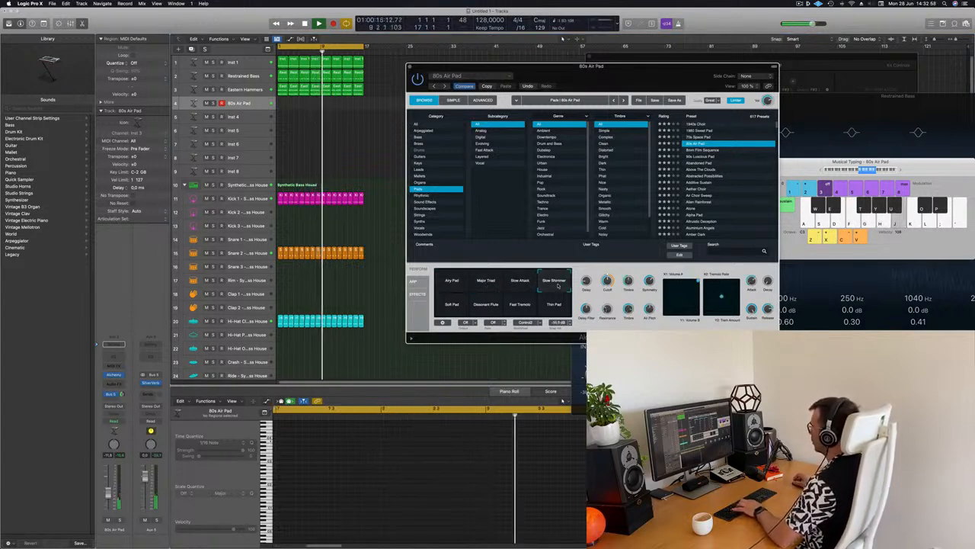
left_click(822, 170)
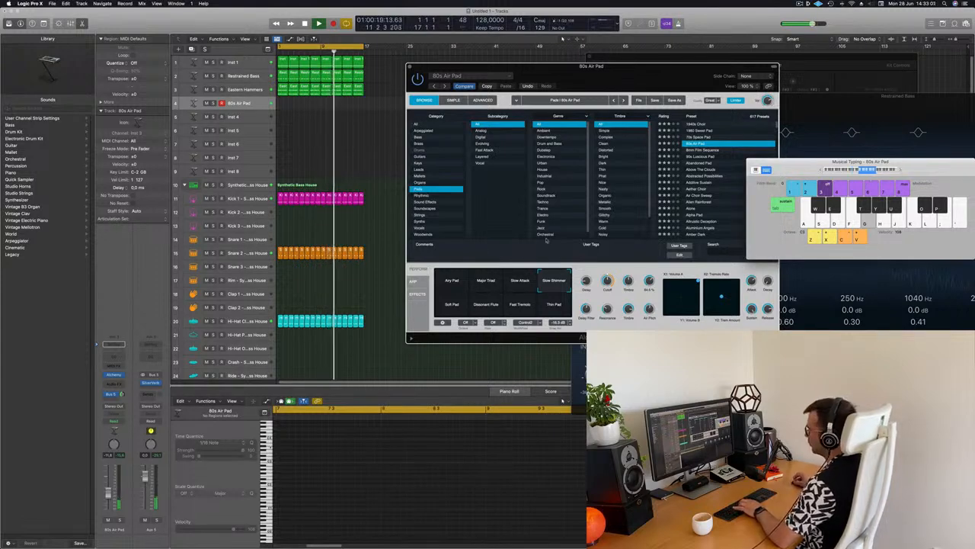
key("h")
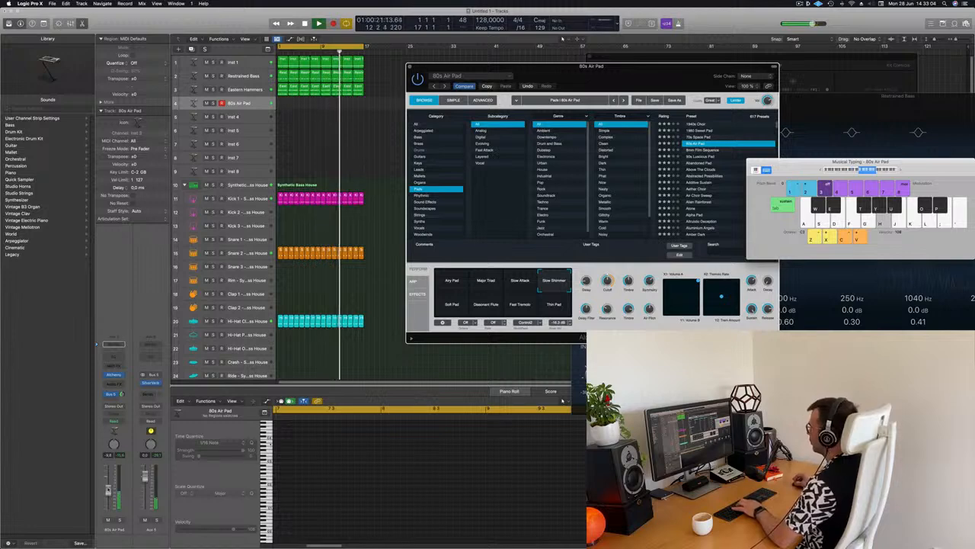
left_click(108, 490)
key("a")
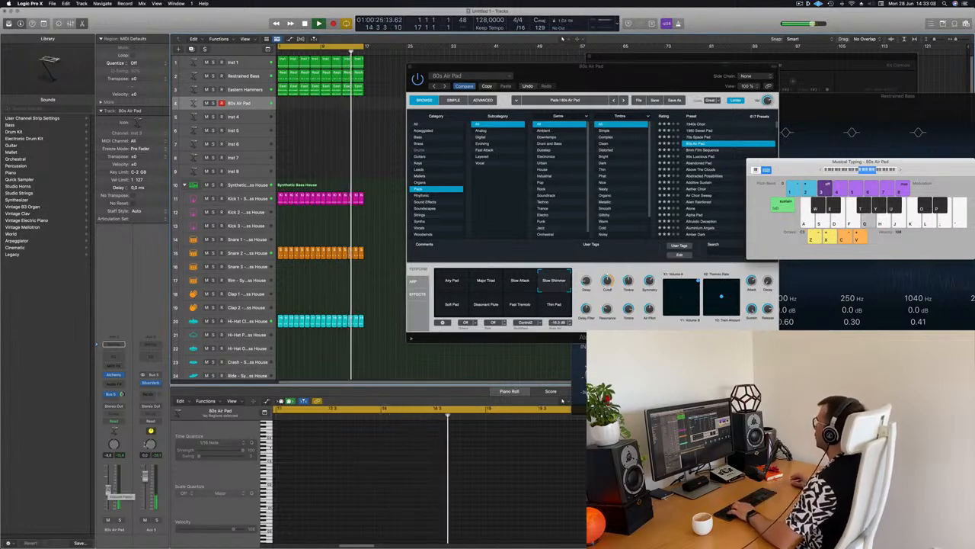
Audition the Abandoned Pad preset, switch to Above The Clouds, and raise the track volume while rehearsing notes.
left_click_drag(659, 79, 614, 82)
key("f")
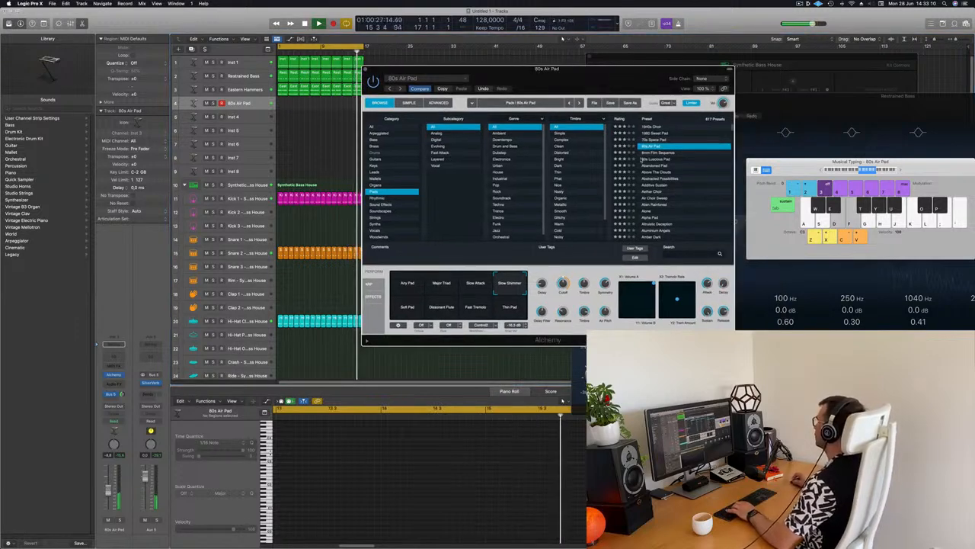
left_click(645, 165)
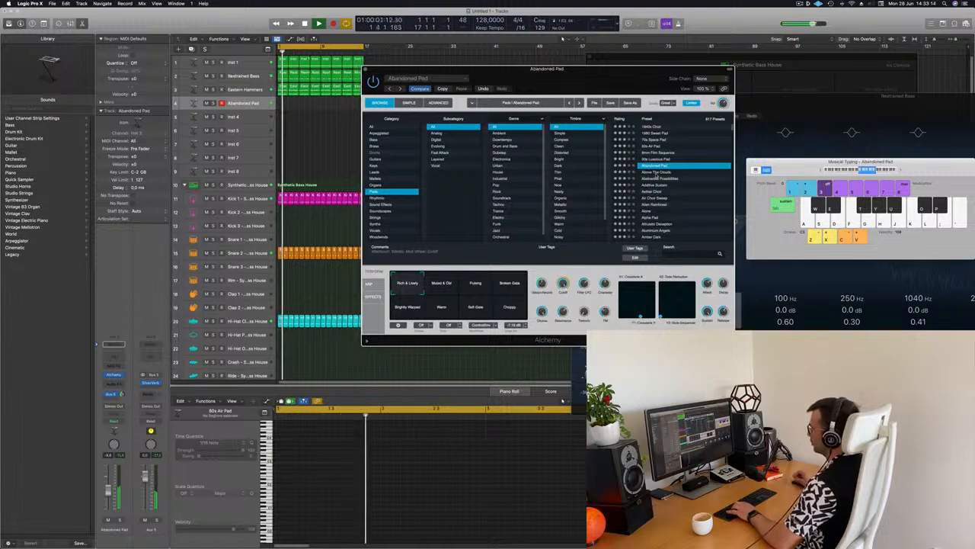
left_click(656, 172)
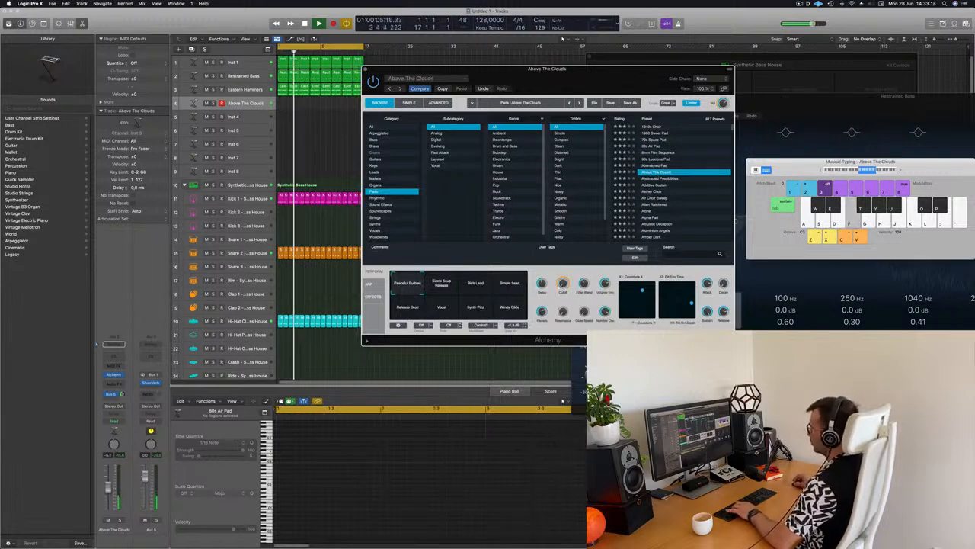
left_click(109, 485)
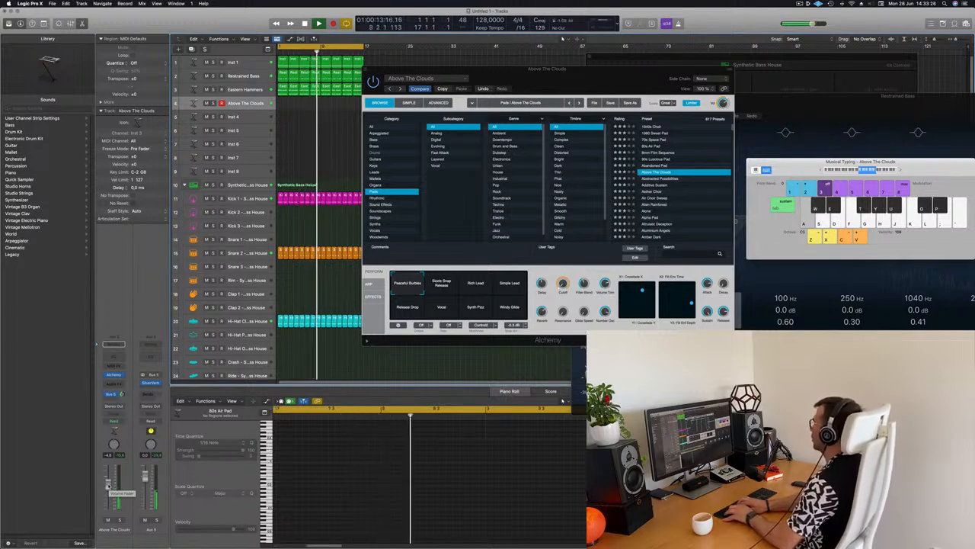
key("s")
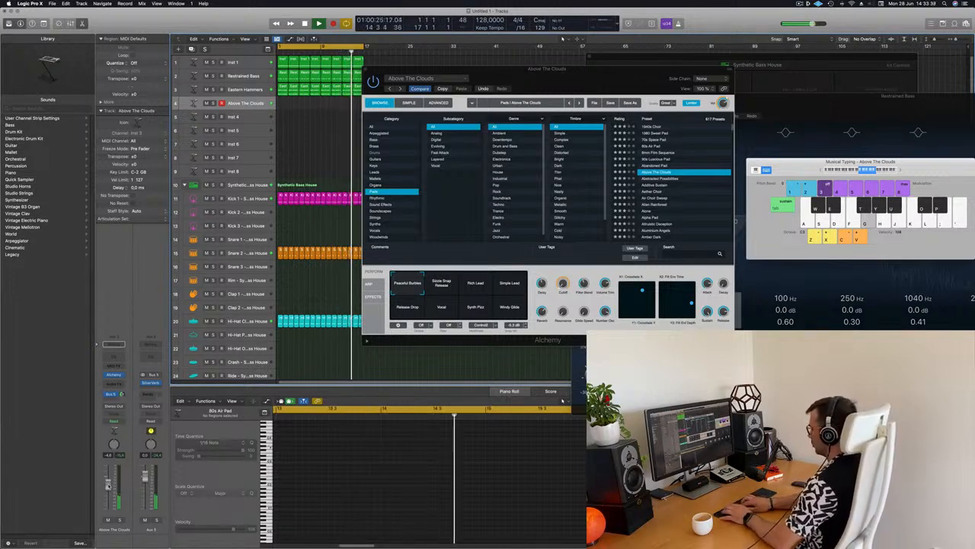
Record a two-note pad part, B then A, over the first eight bars of the Above The Clouds track and play it back.
key("r")
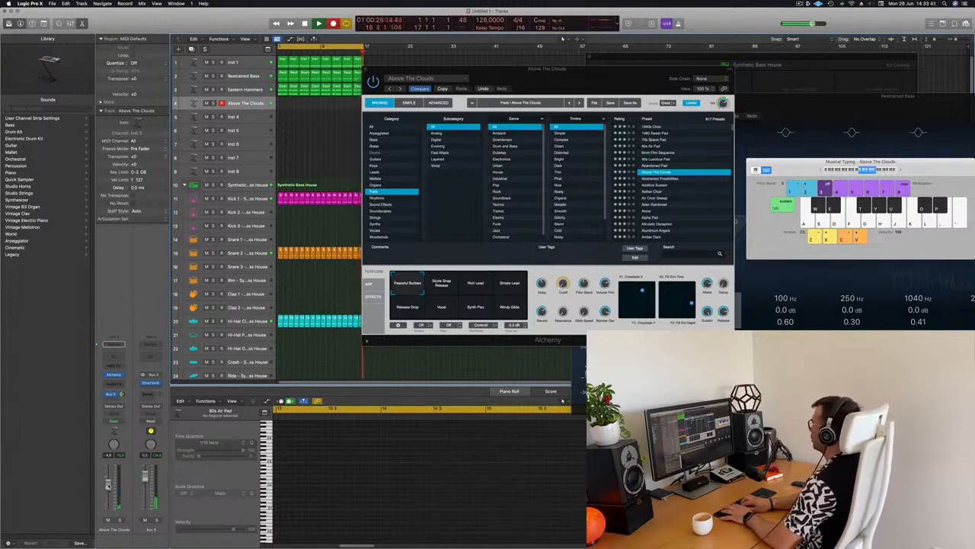
key("j")
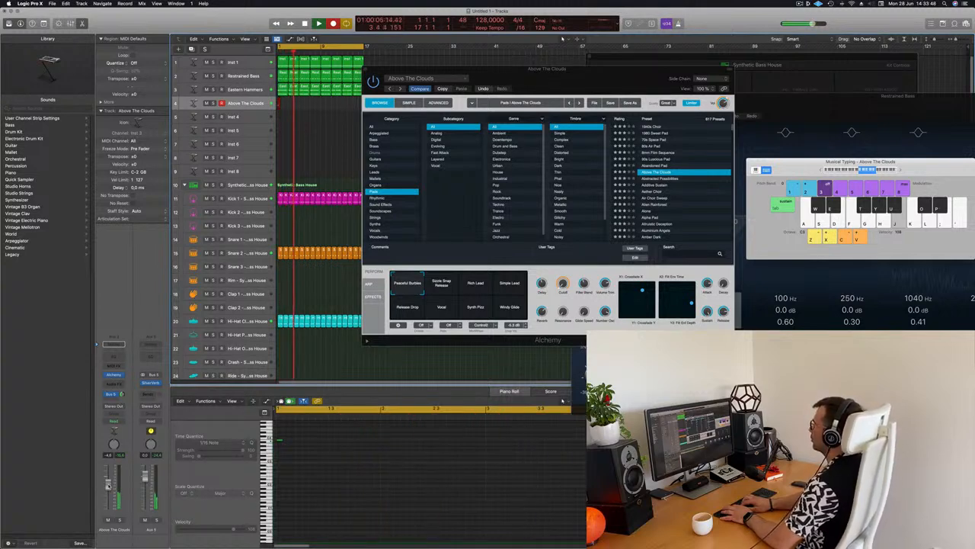
key("h")
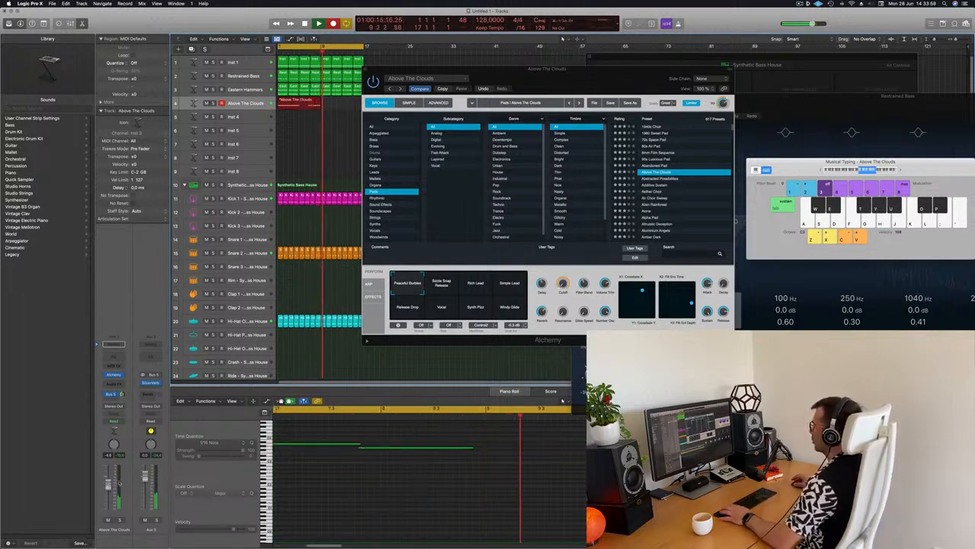
key("space")
key("space")
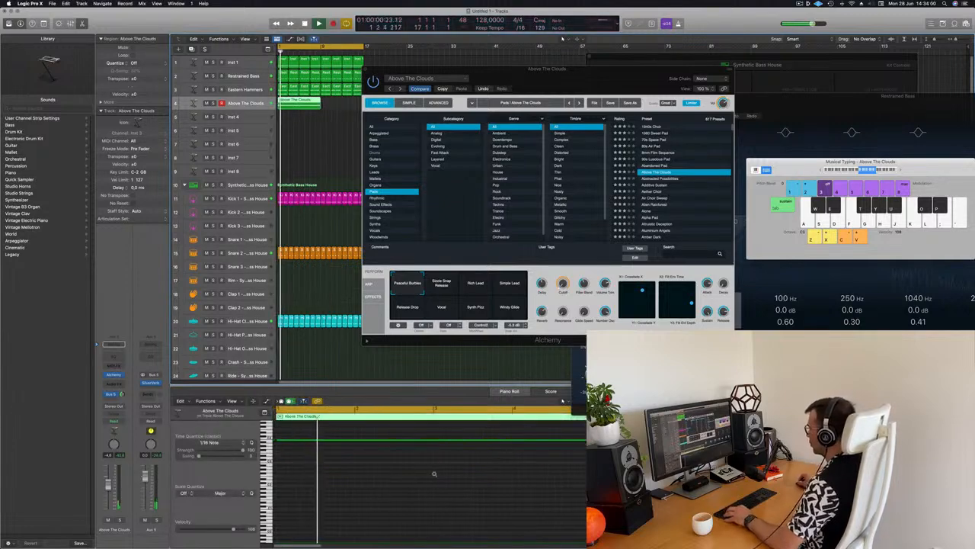
Nudge the second pad note slightly later and lengthen the first note so that it ends where the second begins.
key("super+a")
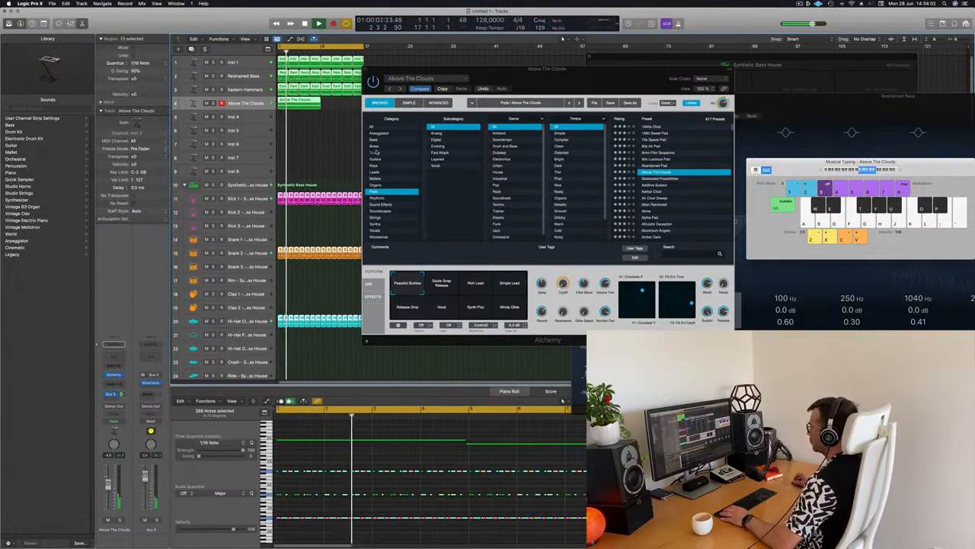
left_click(302, 131)
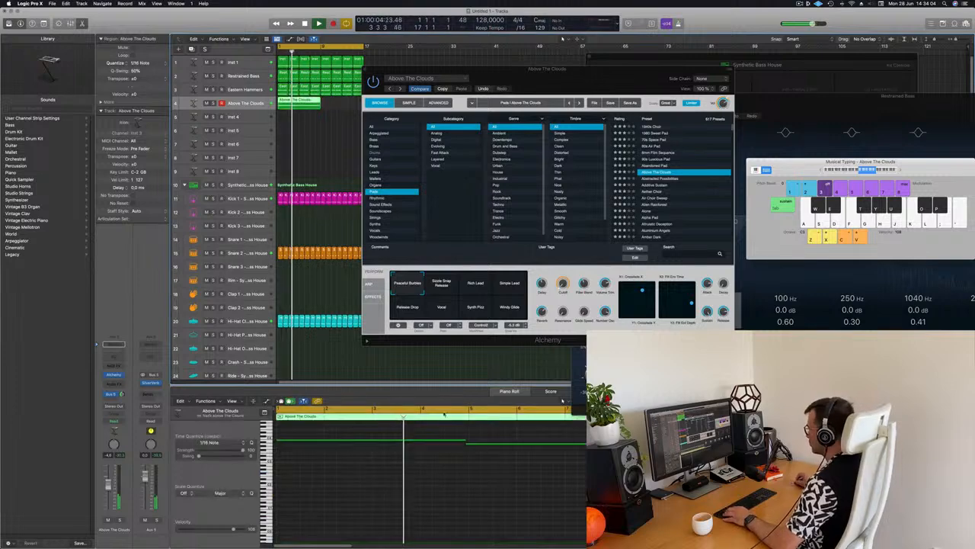
left_click(520, 445)
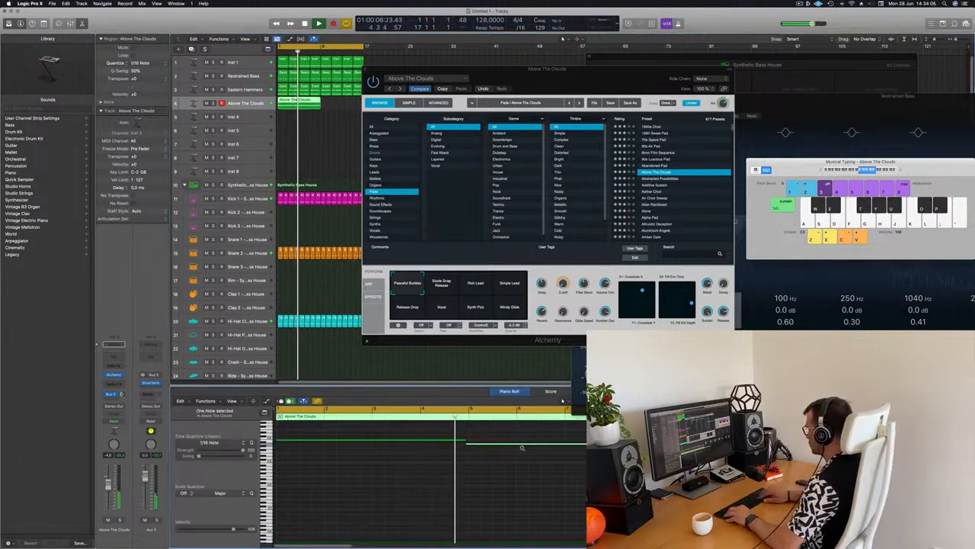
key("alt+Right")
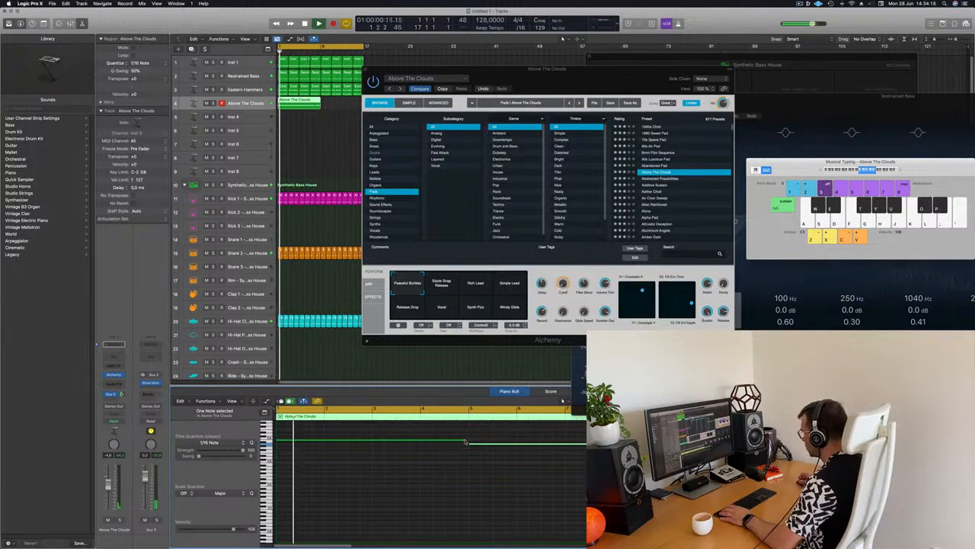
left_click_drag(466, 440, 469, 441)
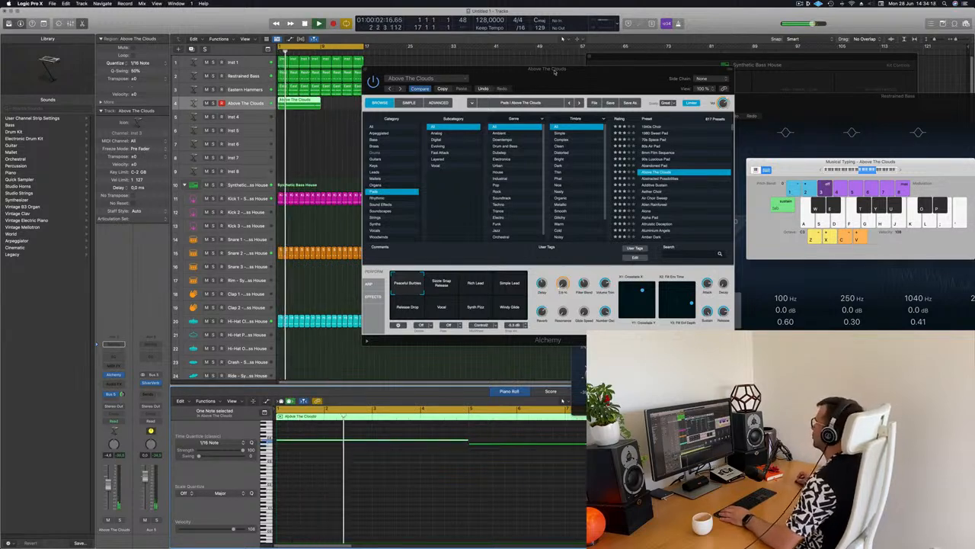
Move the Alchemy window off the arrangement and repeat the Above The Clouds region to fill bars 9 to 16.
left_click_drag(559, 69, 692, 27)
key("Return")
left_click(330, 114)
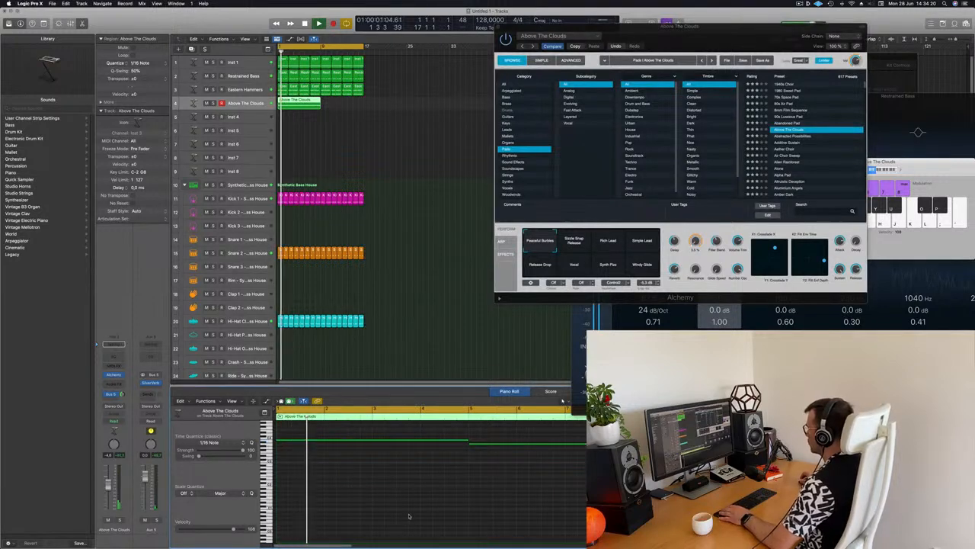
key("super+r")
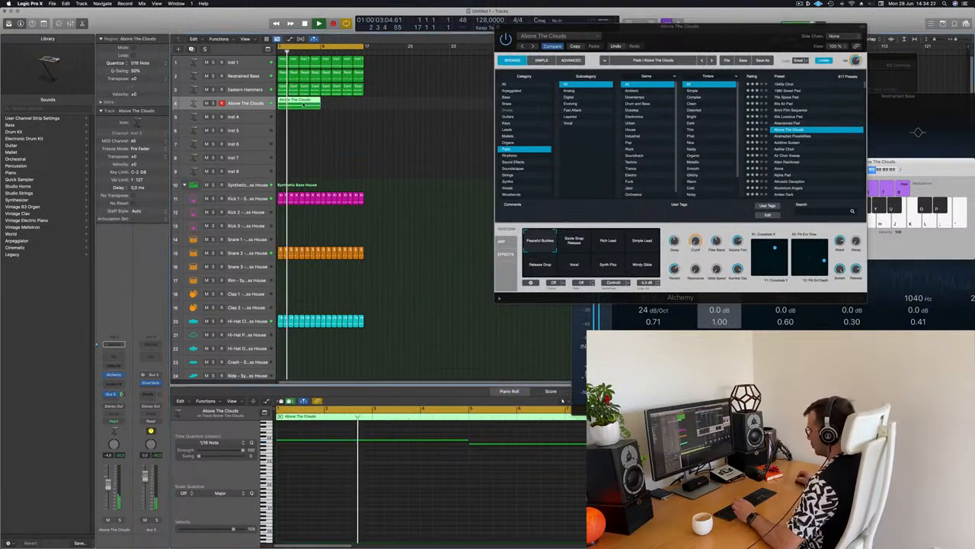
Audition the Sizzle Snap Release, Rich Lead and Simple Lead variations of the pad and lower the track volume.
left_click_drag(708, 39, 487, 138)
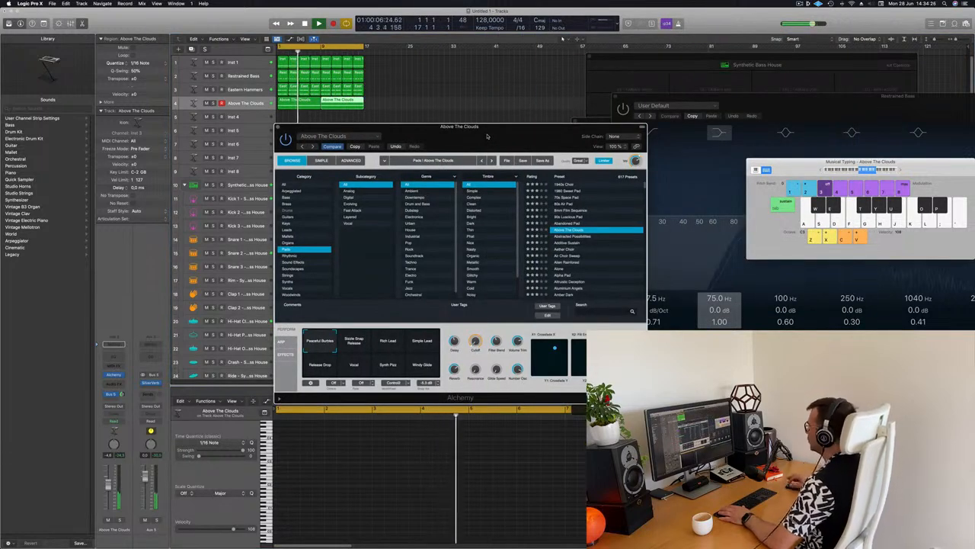
left_click_drag(559, 126, 741, 76)
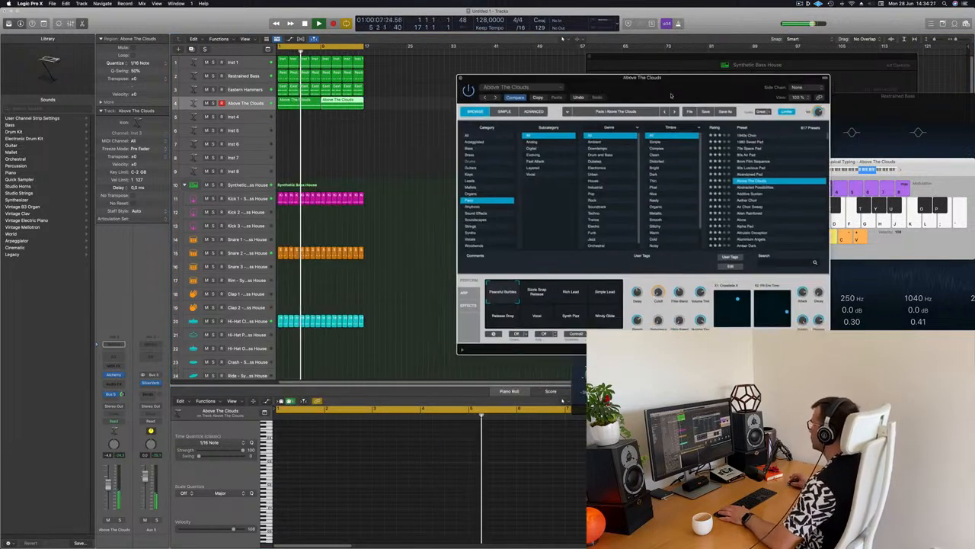
left_click(538, 296)
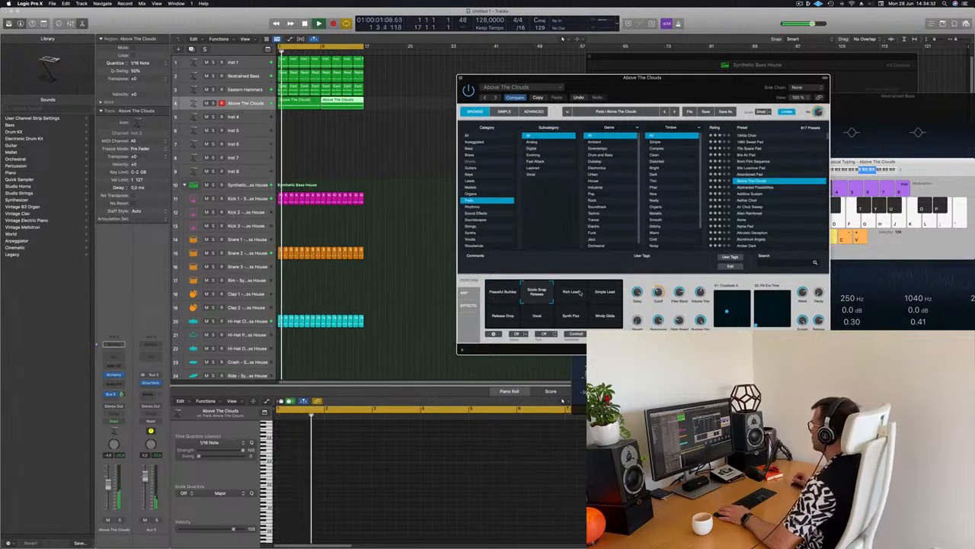
left_click(573, 295)
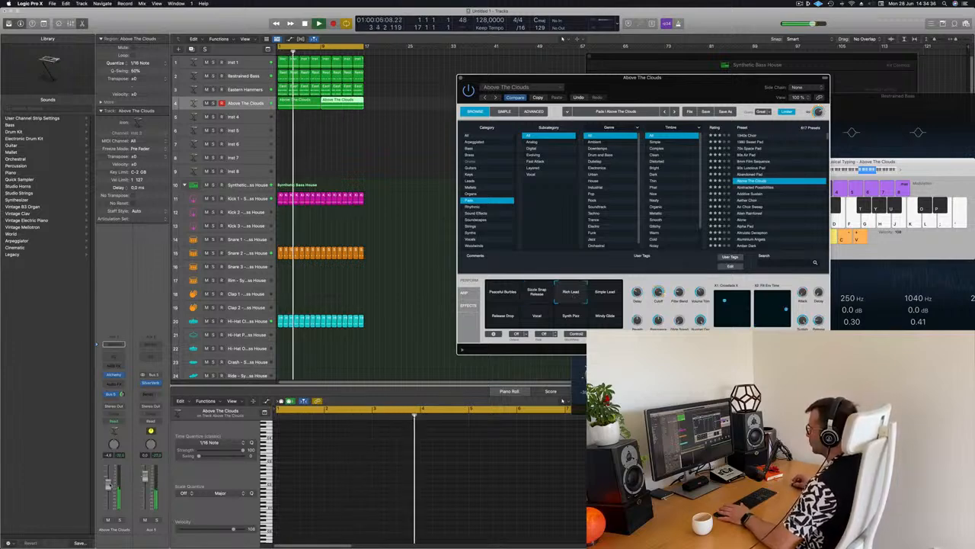
left_click_drag(108, 488, 108, 491)
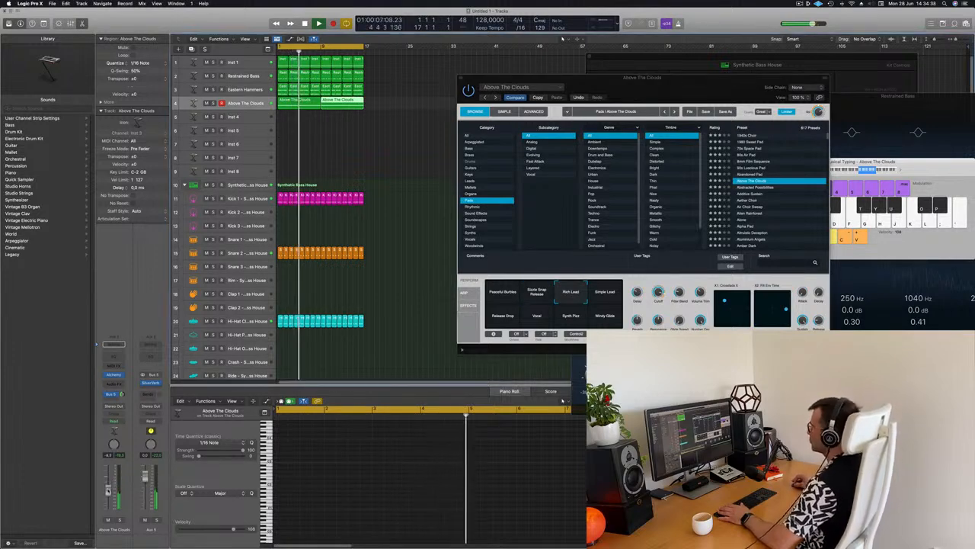
left_click(607, 294)
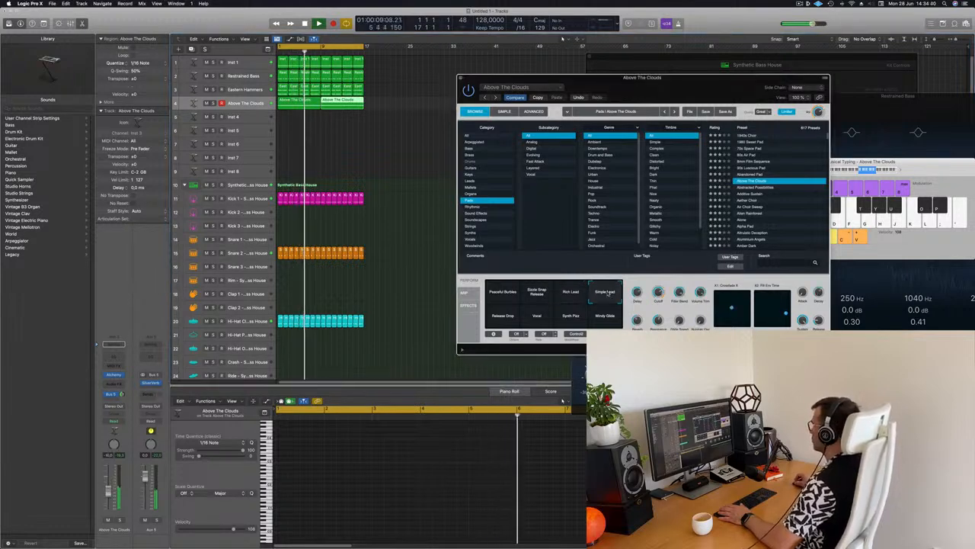
Audition the Release Drop, Vocal and Synth Pizz variations and settle on Windy Glide for the pad.
left_click(499, 319)
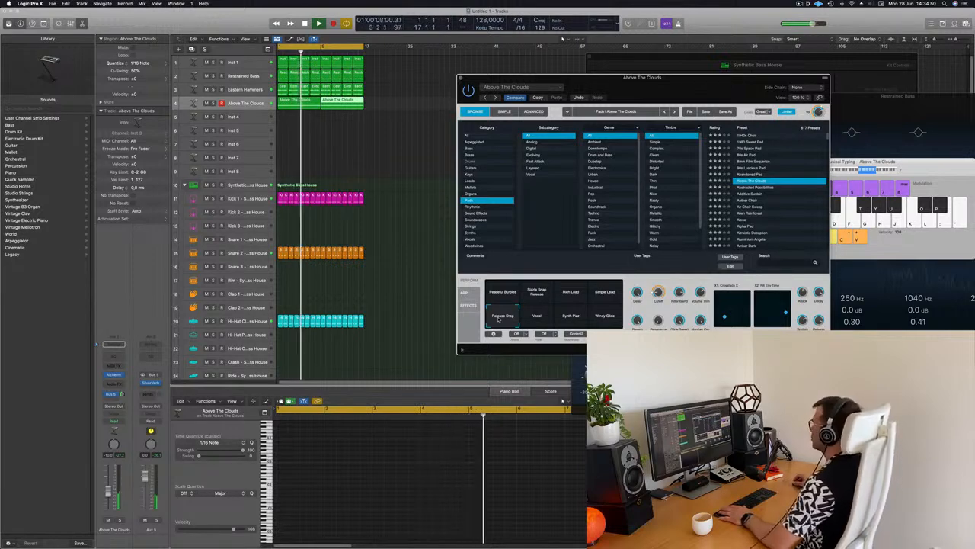
left_click(537, 318)
left_click(572, 317)
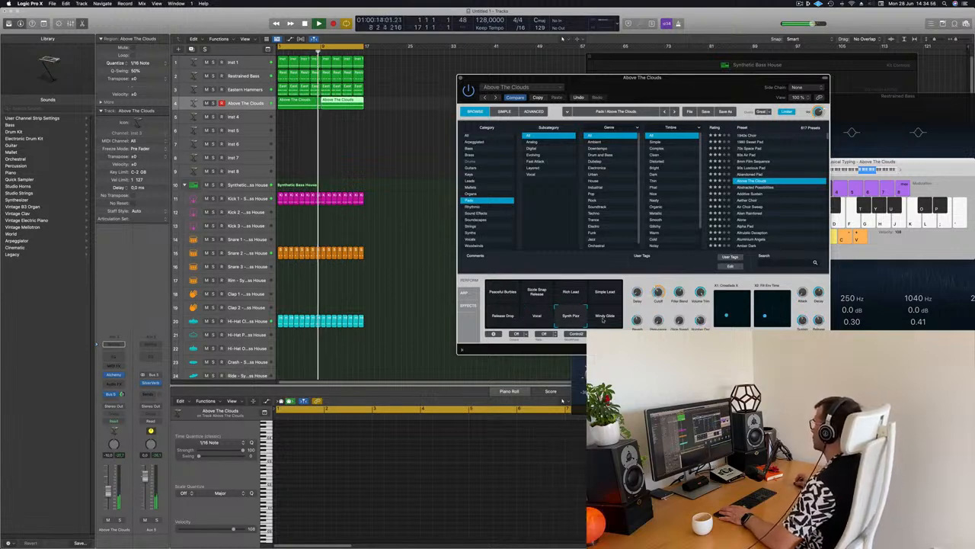
left_click(603, 320)
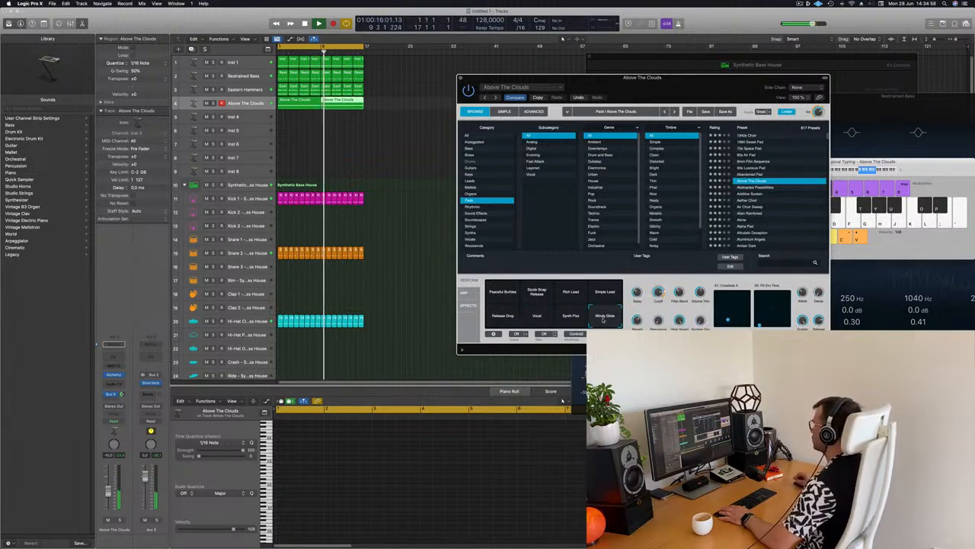
mouse_move(672, 80)
left_mouse_down()
mouse_move(570, 70)
mouse_move(664, 74)
mouse_move(670, 86)
left_mouse_up()
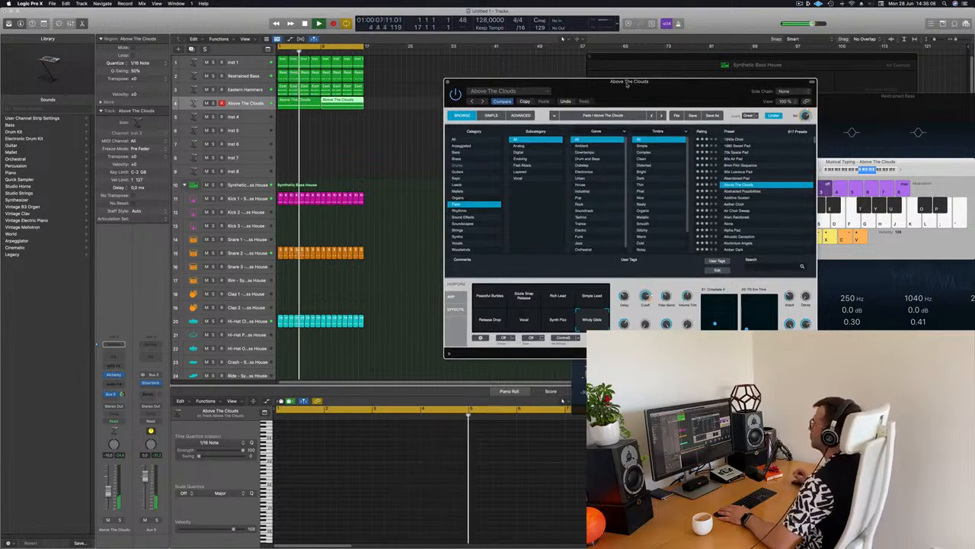
left_click_drag(627, 85, 650, 58)
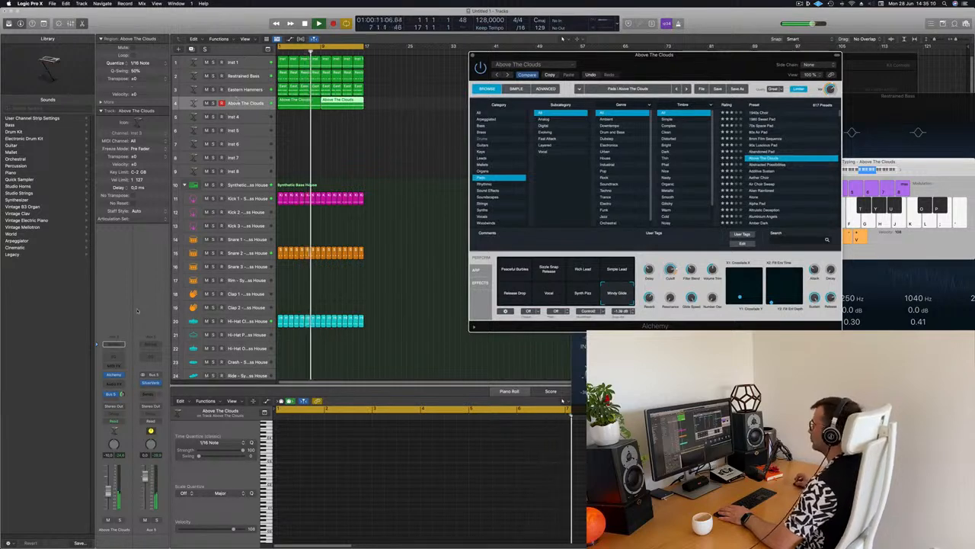
Raise the pad track's volume slightly, lower Alchemy's Cutoff, and move the plug-in window clear of the regions.
left_click(238, 103)
left_click_drag(108, 490, 108, 487)
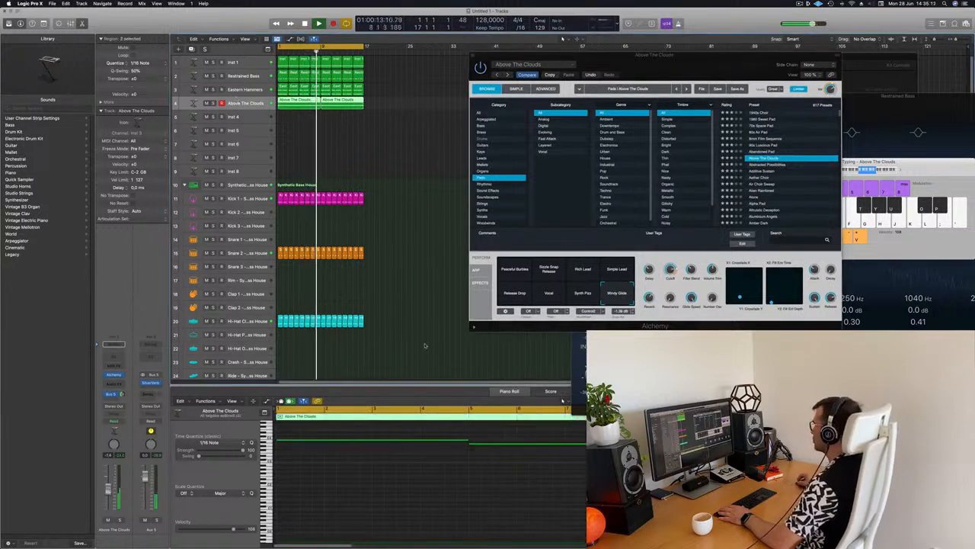
left_click_drag(670, 270, 672, 279)
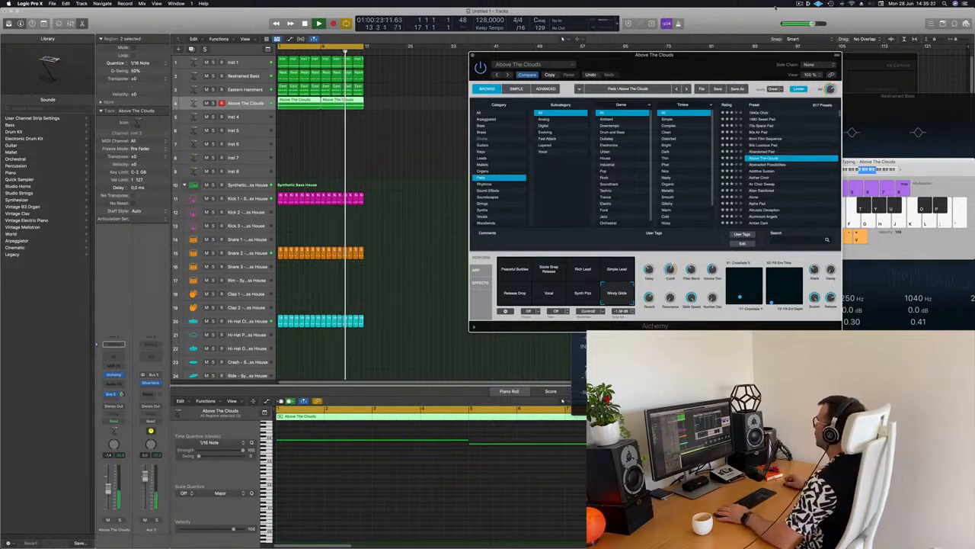
left_click_drag(705, 59, 703, 59)
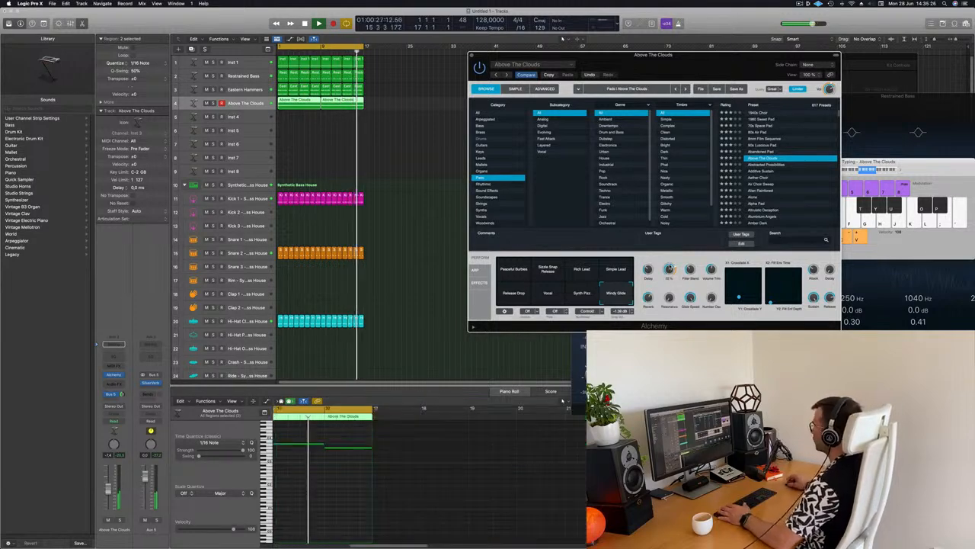
left_click_drag(668, 64, 760, 64)
Repeat all regions once from bar 17 to bar 33 and extend the cycle range to cover all 32 bars.
left_click(250, 103)
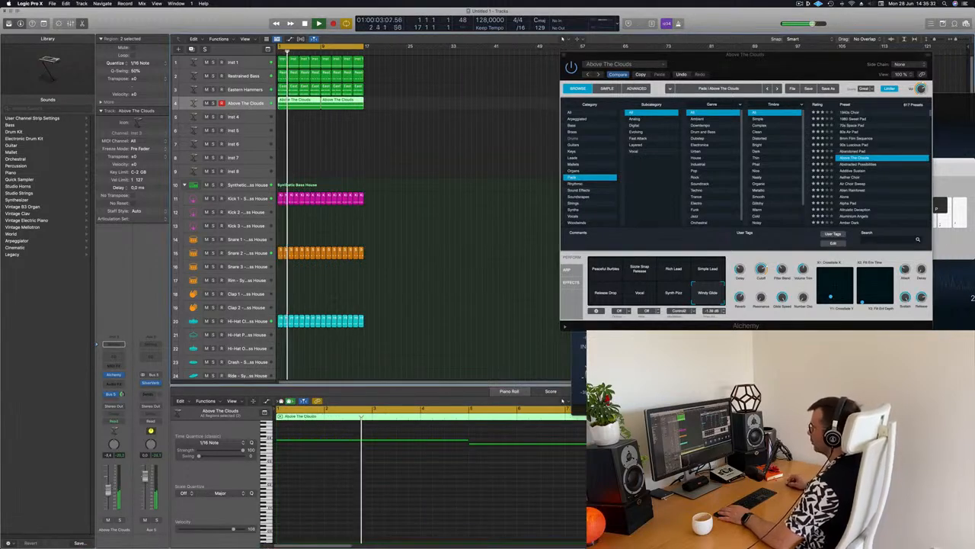
left_click(393, 140)
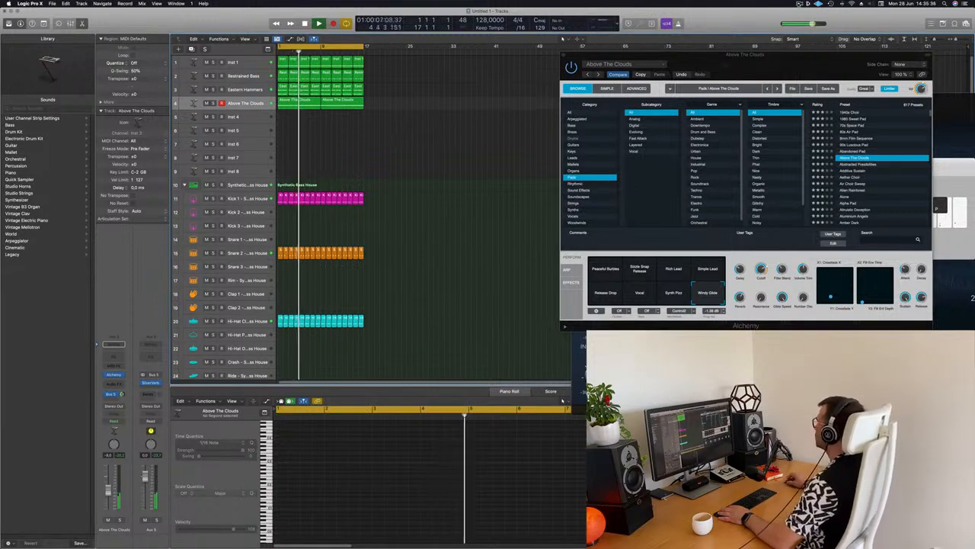
left_click(801, 5)
left_click(366, 139)
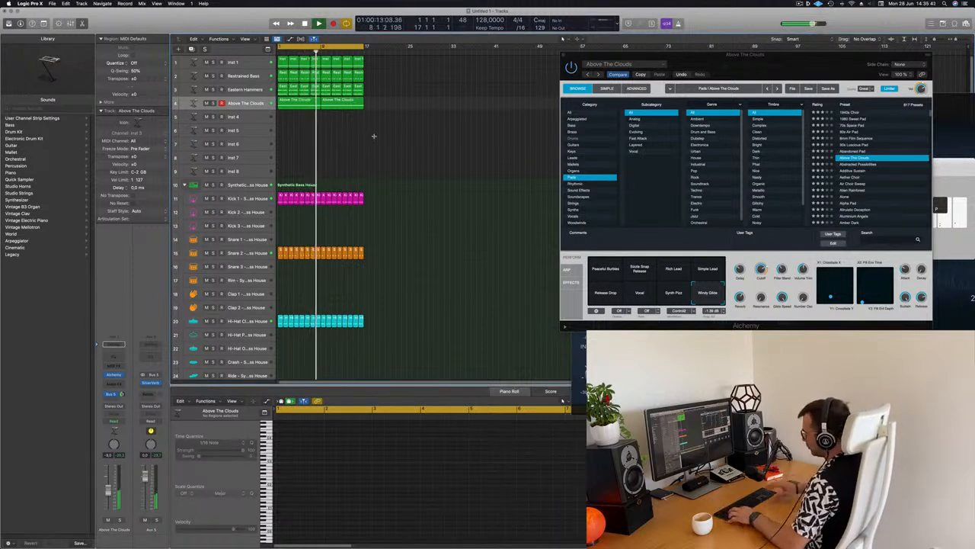
key("super+a")
key("super+r")
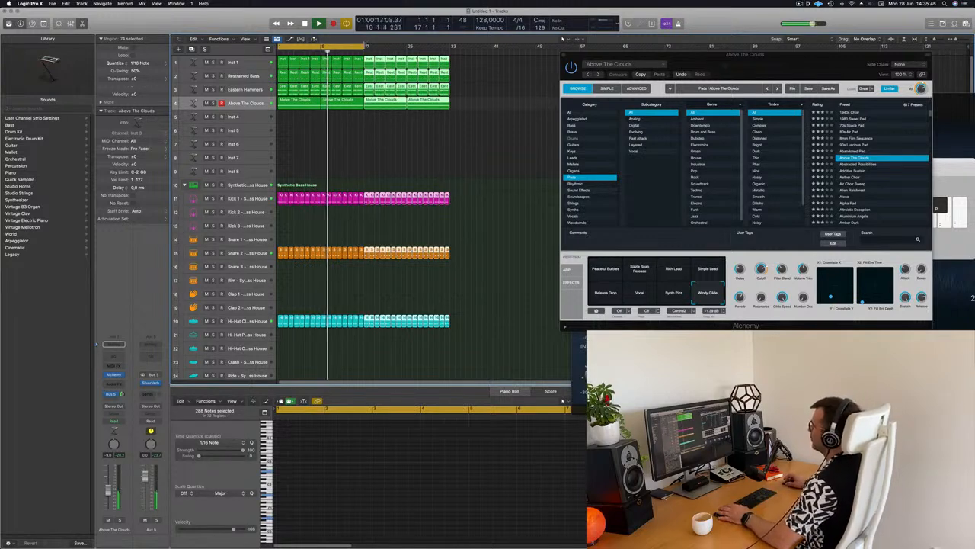
left_click_drag(364, 47, 450, 55)
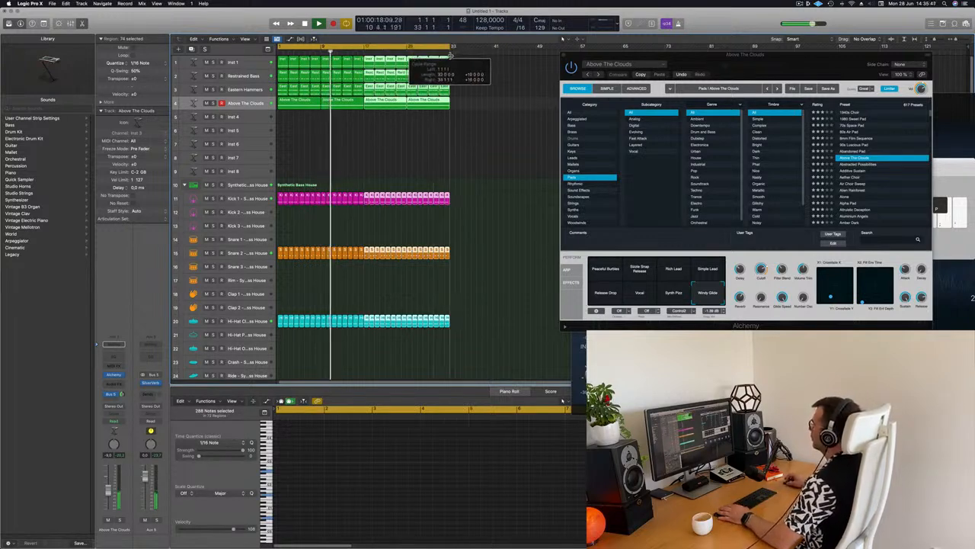
left_click(370, 142)
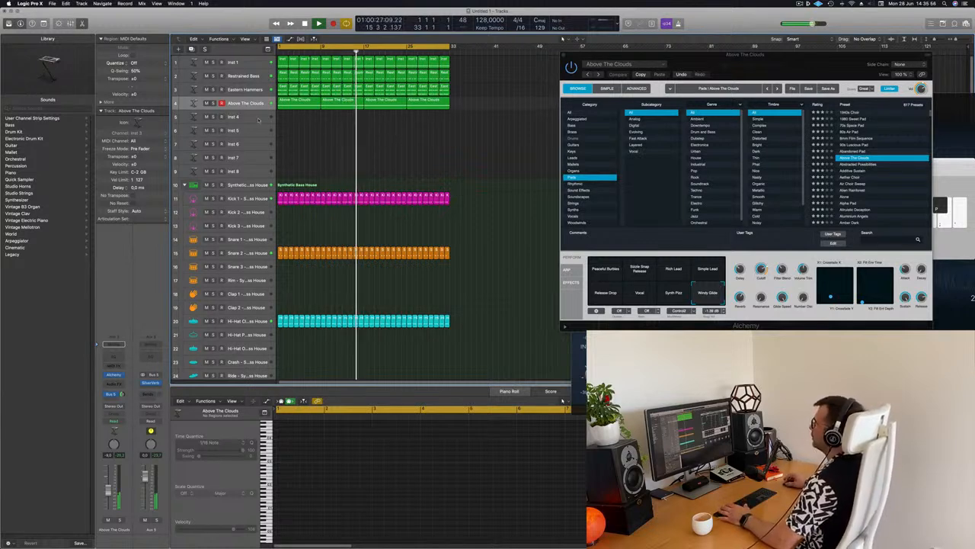
Copy the first Eastern Hammers region to the Inst 4 track and delete all its notes except those at the very start.
left_click_drag(282, 95, 283, 117)
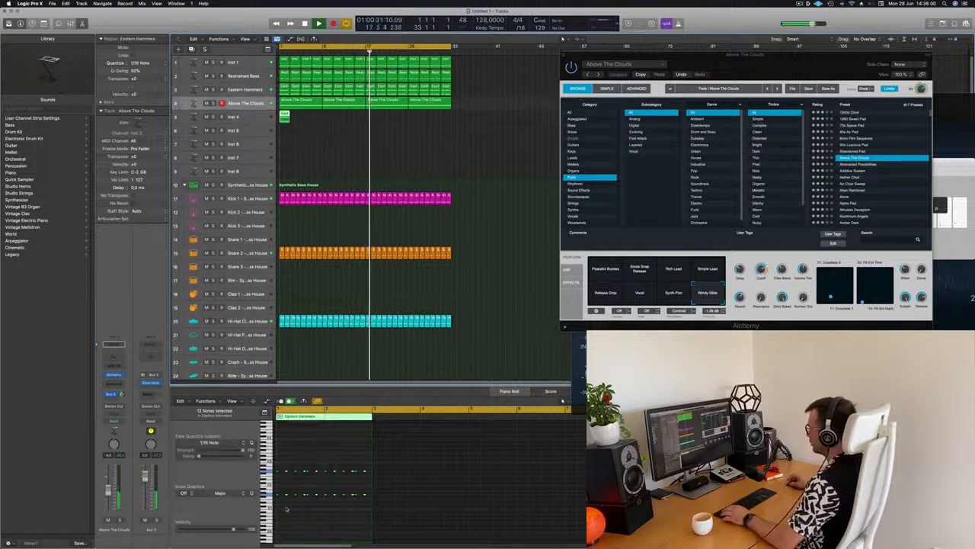
left_click_drag(287, 466, 368, 513)
key("Delete")
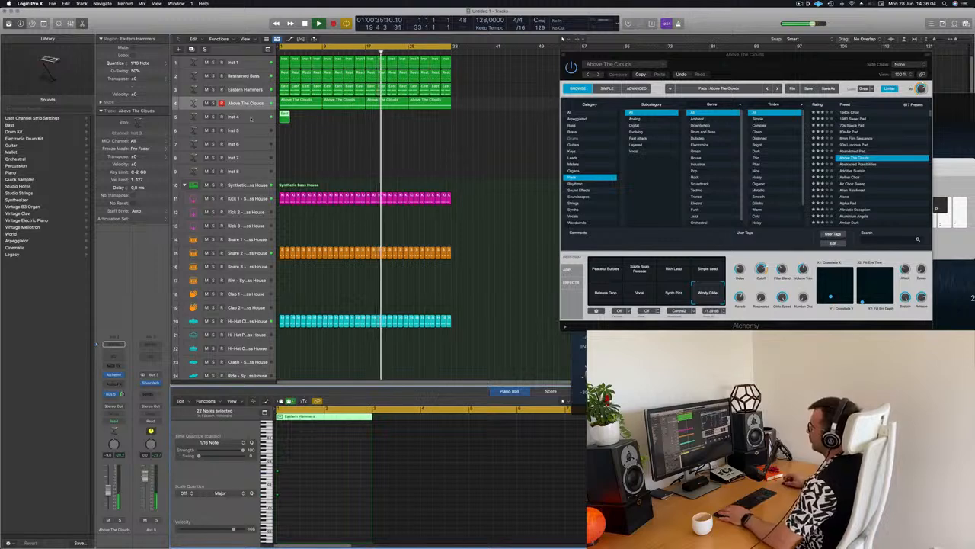
Select the Inst 4 track and lengthen its copied region to four bars.
left_click(231, 117)
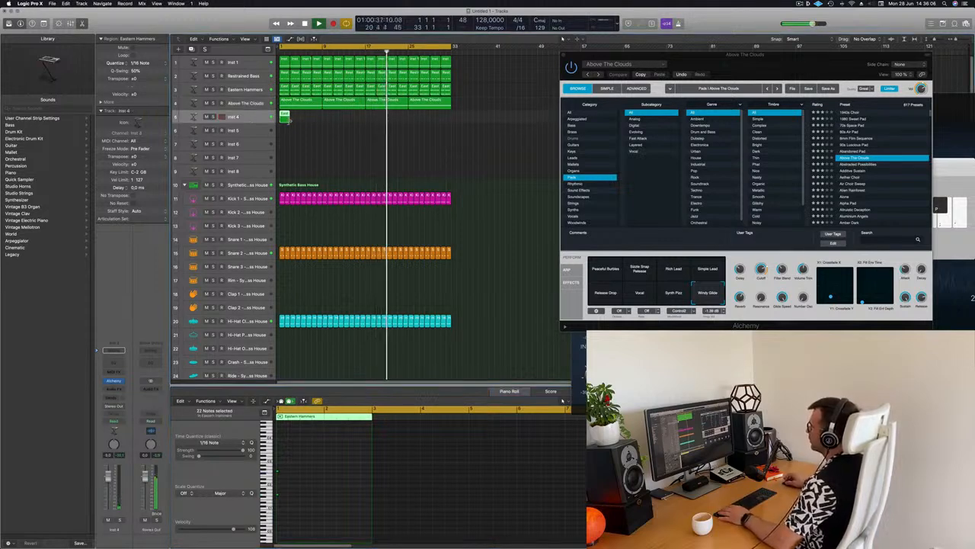
left_click_drag(292, 118, 301, 119)
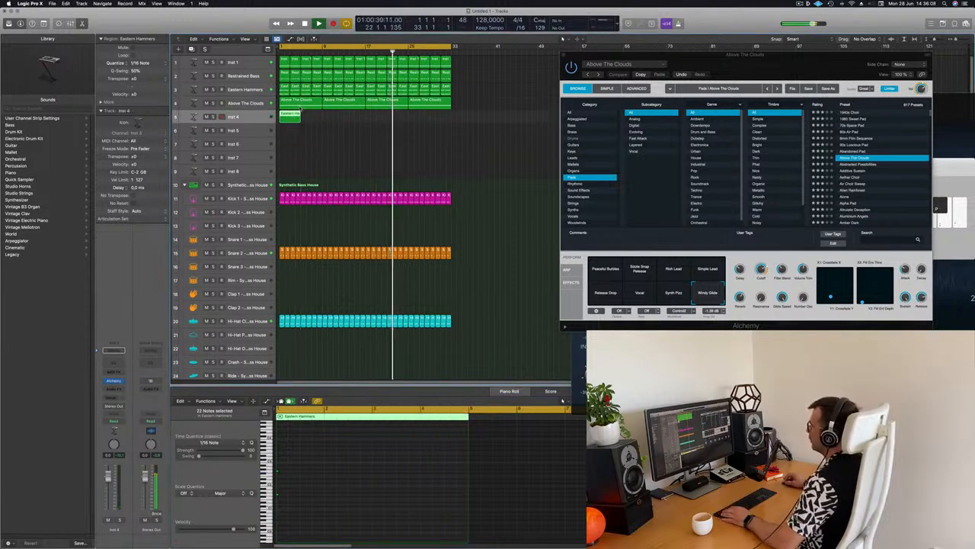
Lower the Inst 4 track's volume, restart playback, and open the track's Alchemy instrument.
key("space")
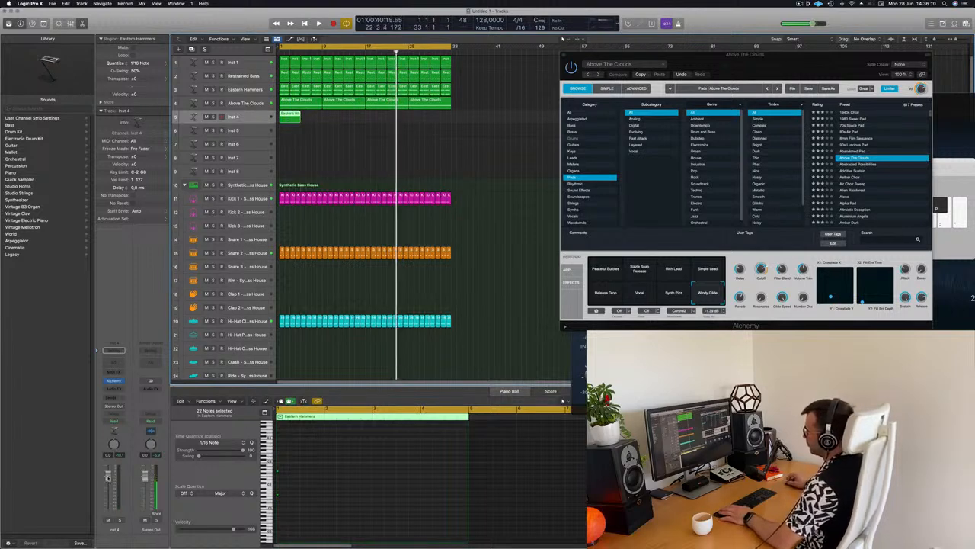
left_click_drag(107, 488, 107, 491)
key("space")
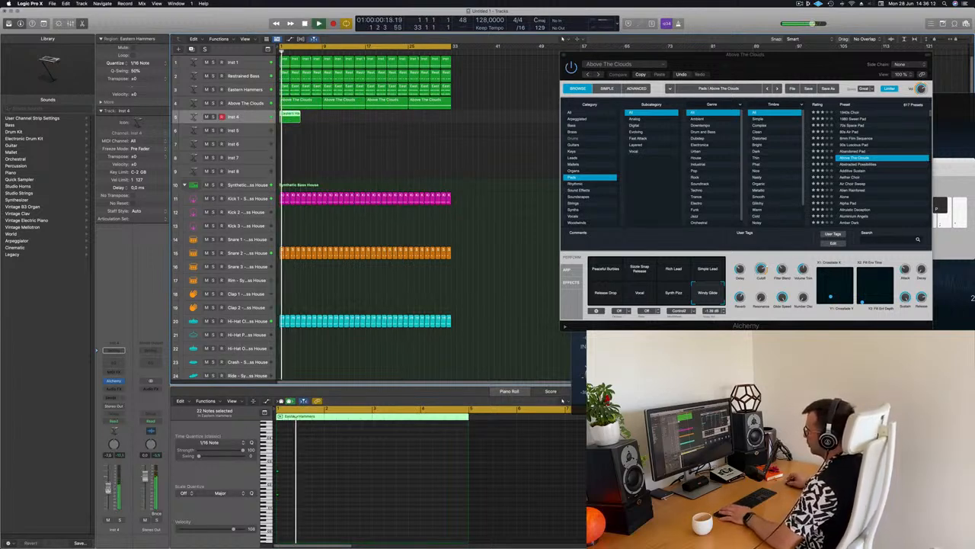
key("space")
key("space")
left_click(114, 381)
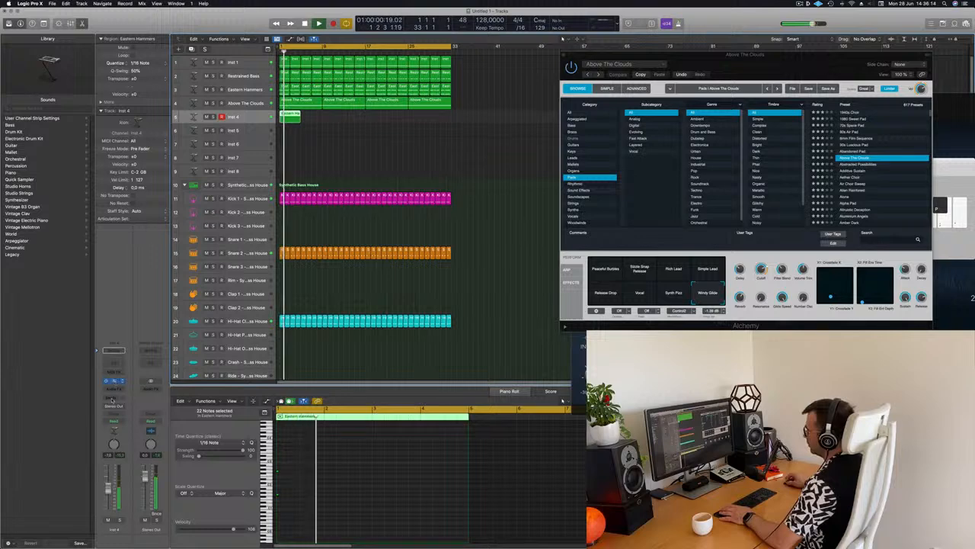
Add a send to Bus 3 Reverb on the Inst 4 track, then reroute it to Bus 5.
left_click(113, 397)
mouse_move(133, 409)
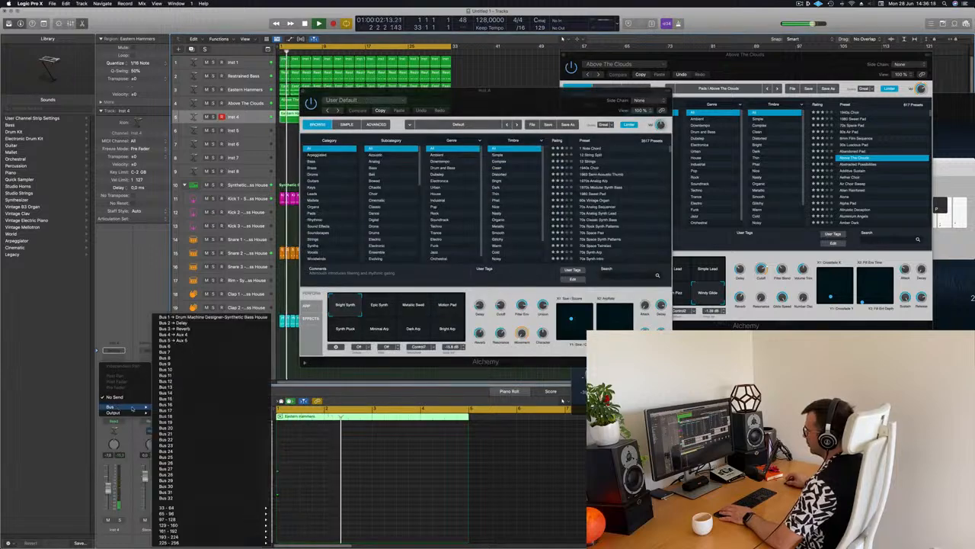
left_click(214, 331)
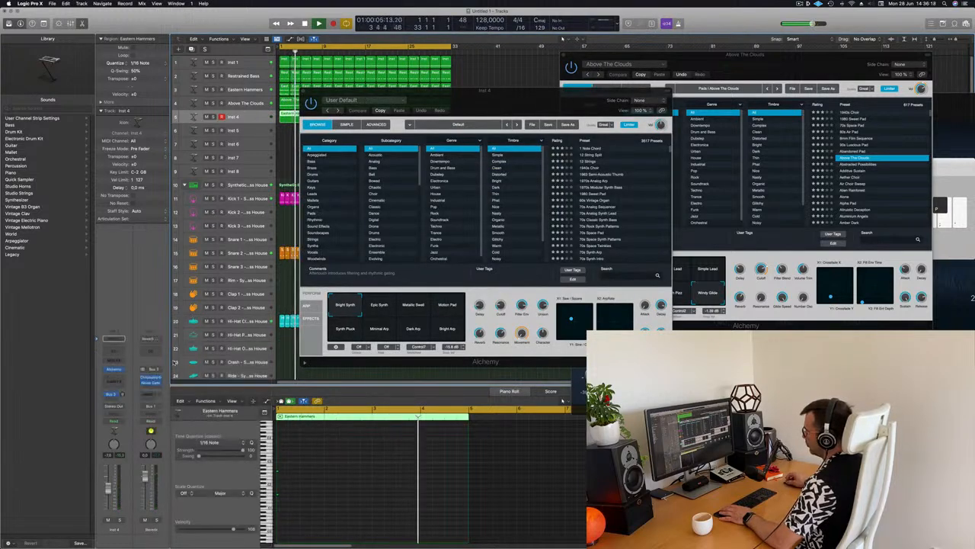
left_click(121, 394)
mouse_move(117, 445)
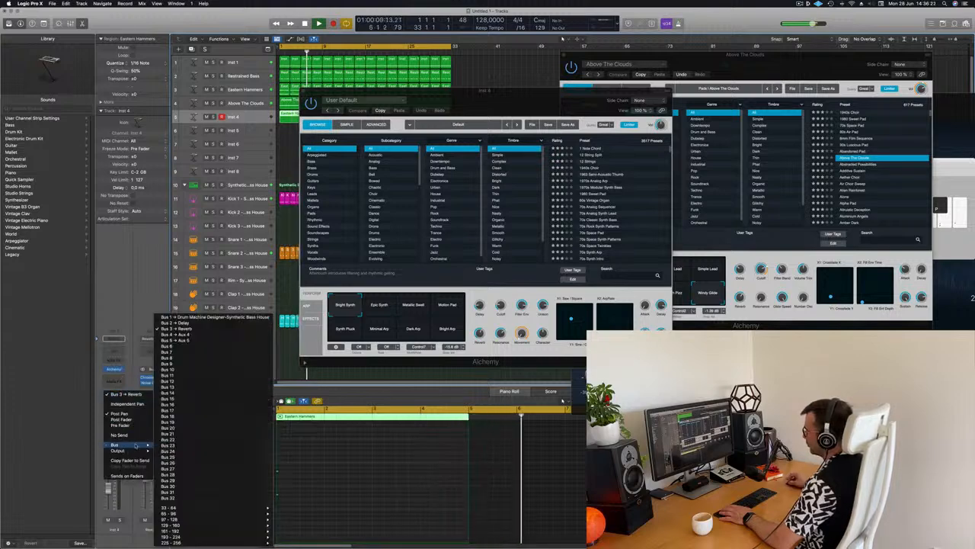
left_click(194, 341)
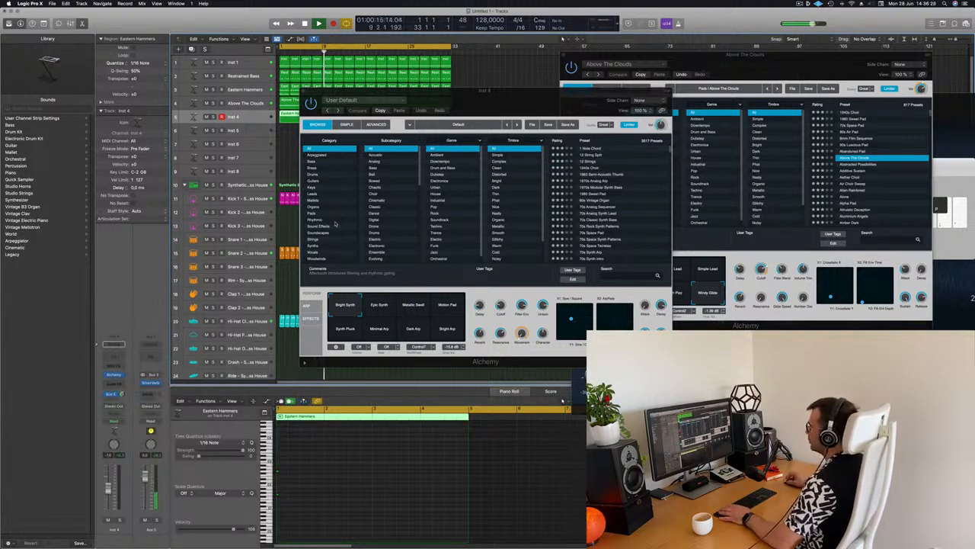
Load the Cistern Strings preset from Alchemy's Strings category and raise the track's volume slightly.
left_click(315, 240)
left_click_drag(511, 92, 539, 86)
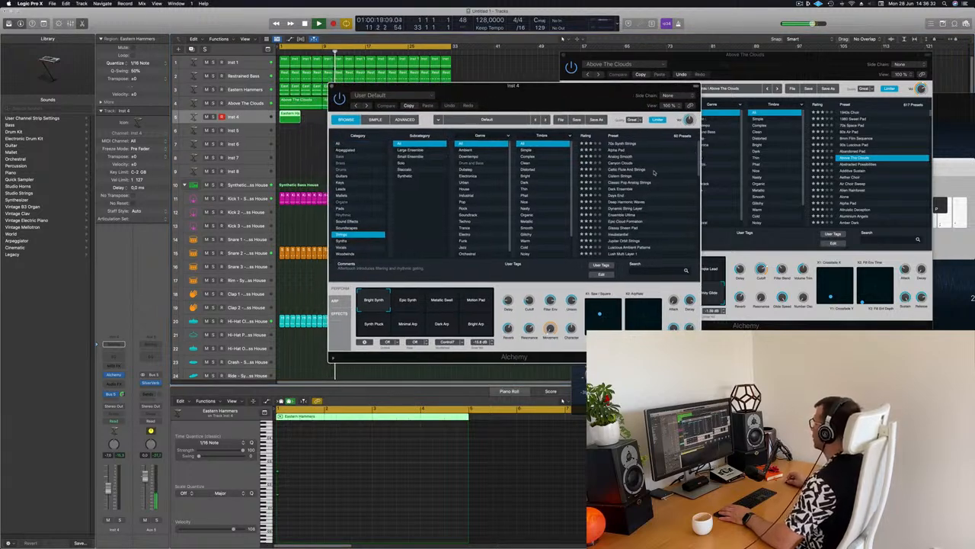
left_click(622, 177)
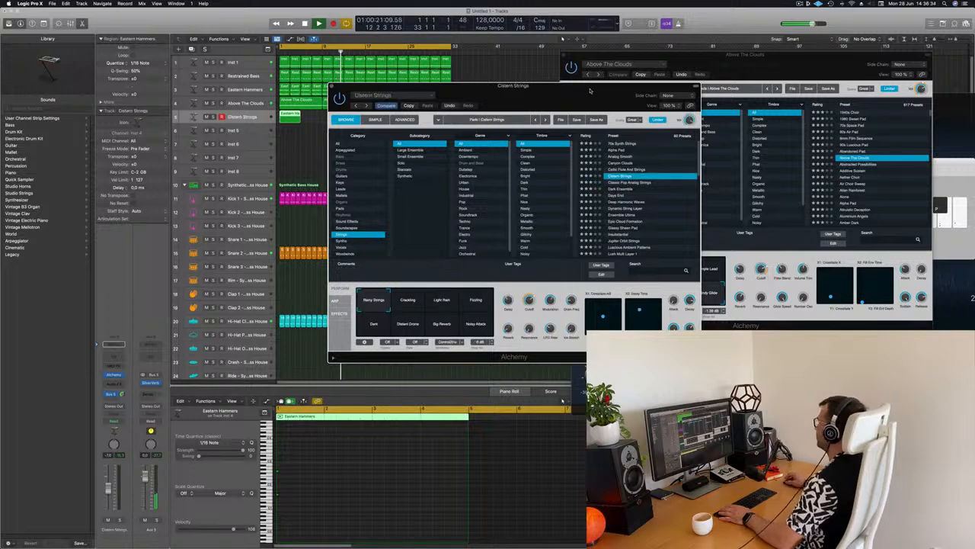
left_click_drag(534, 86, 752, 21)
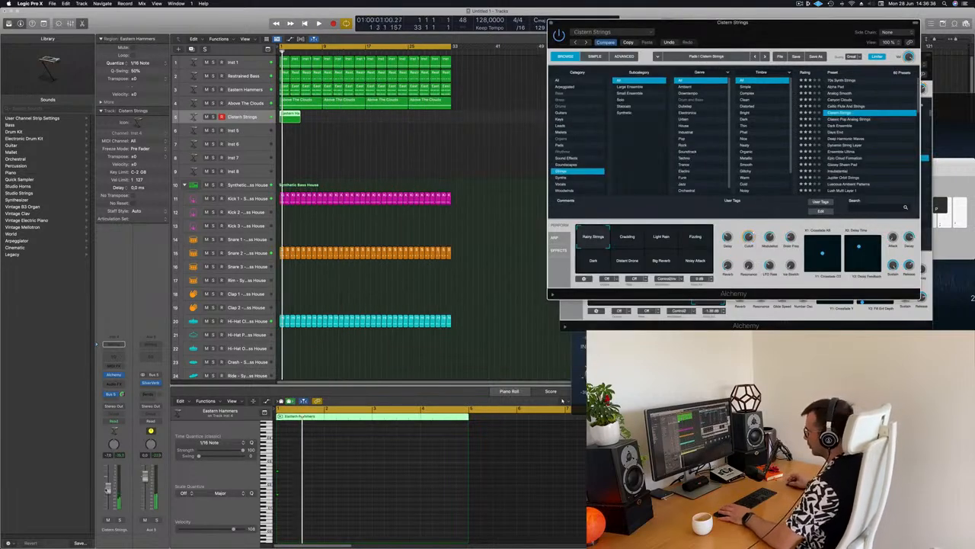
left_click(112, 473)
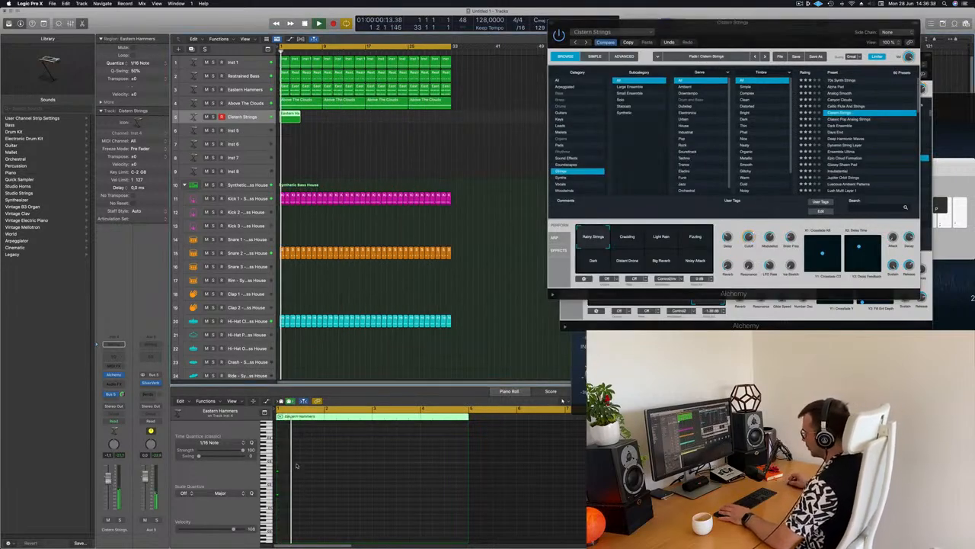
Lengthen the region's two opening notes to about half a bar, transpose them up an octave, and copy them another octave higher.
mouse_move(294, 464)
left_mouse_down()
mouse_move(277, 512)
mouse_move(278, 470)
left_mouse_up()
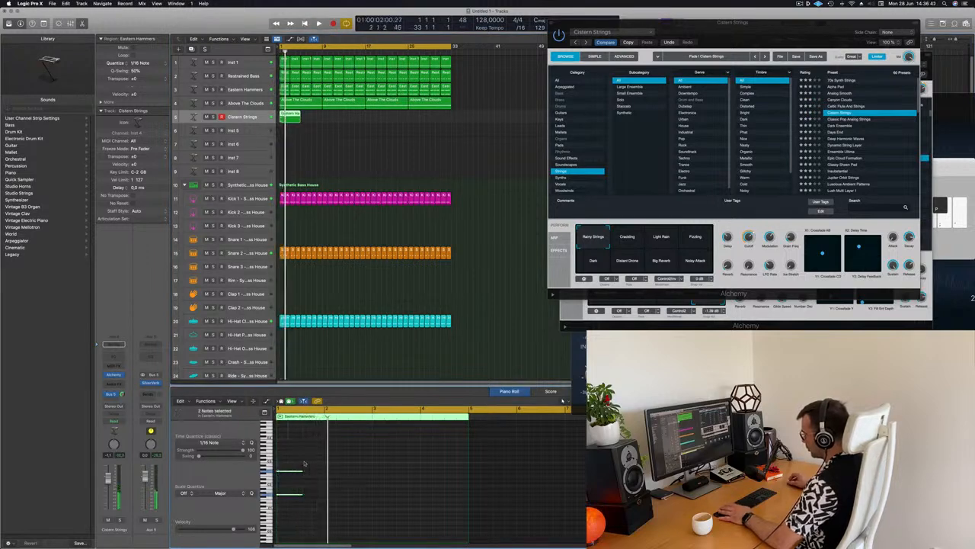
key("alt+shift+Up")
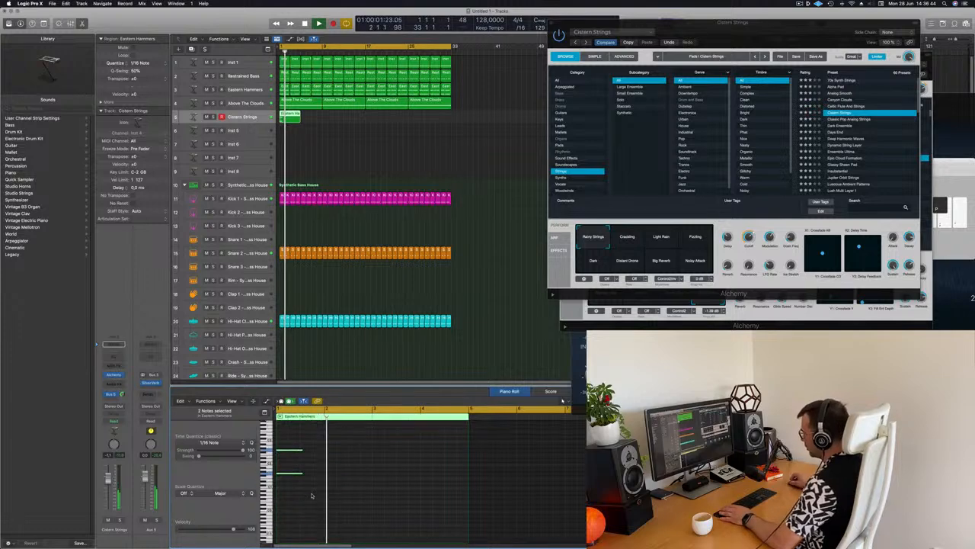
scroll(298, 460, "up", 2)
left_click_drag(289, 468, 294, 442)
Switch Alchemy to the Days End preset and shorten all four opening notes to about a third of a bar.
left_click_drag(751, 29, 602, 95)
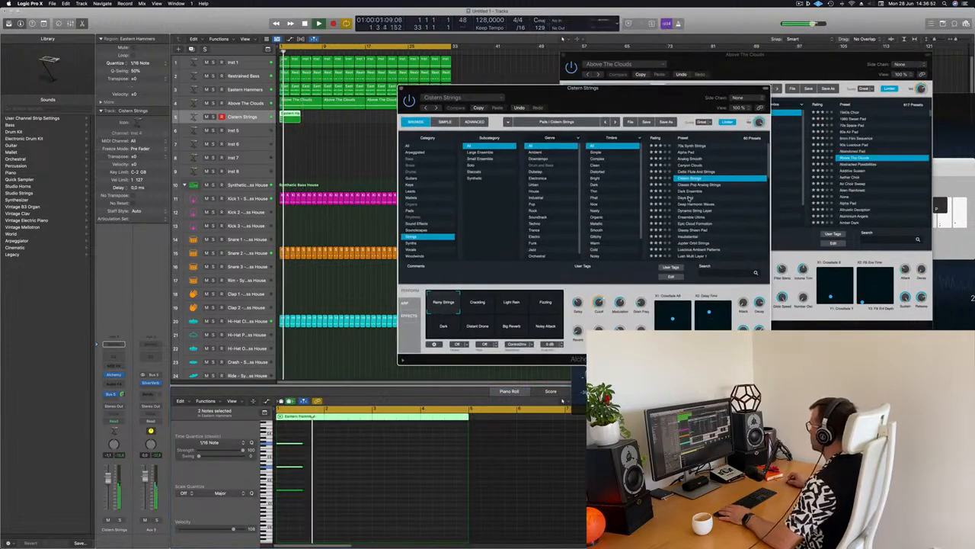
mouse_move(629, 95)
left_mouse_down()
mouse_move(659, 82)
mouse_move(632, 88)
left_mouse_up()
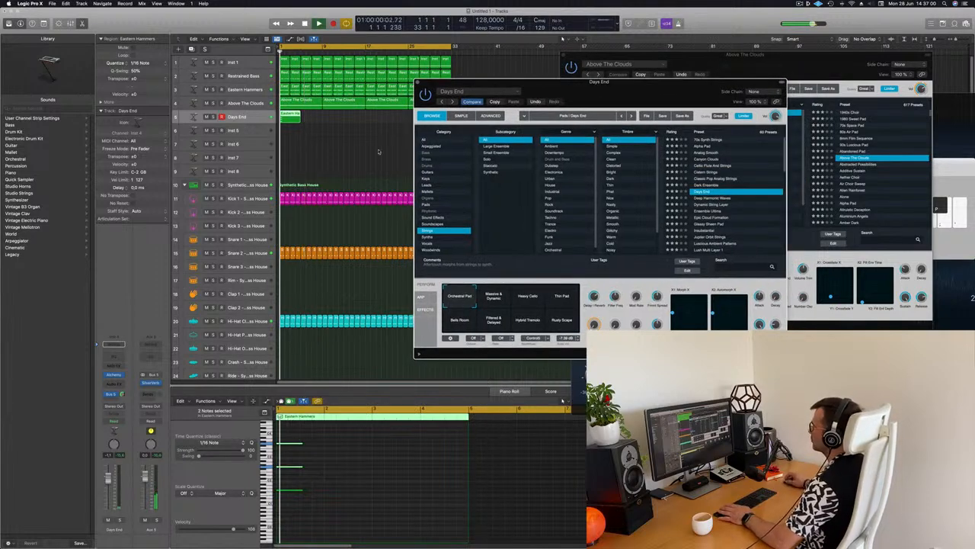
left_click(319, 442)
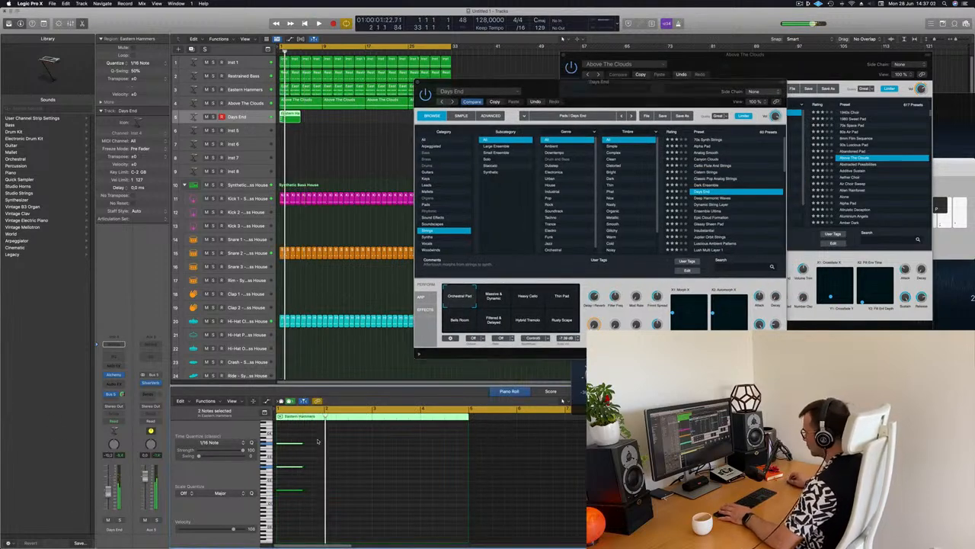
left_click_drag(316, 436, 291, 493)
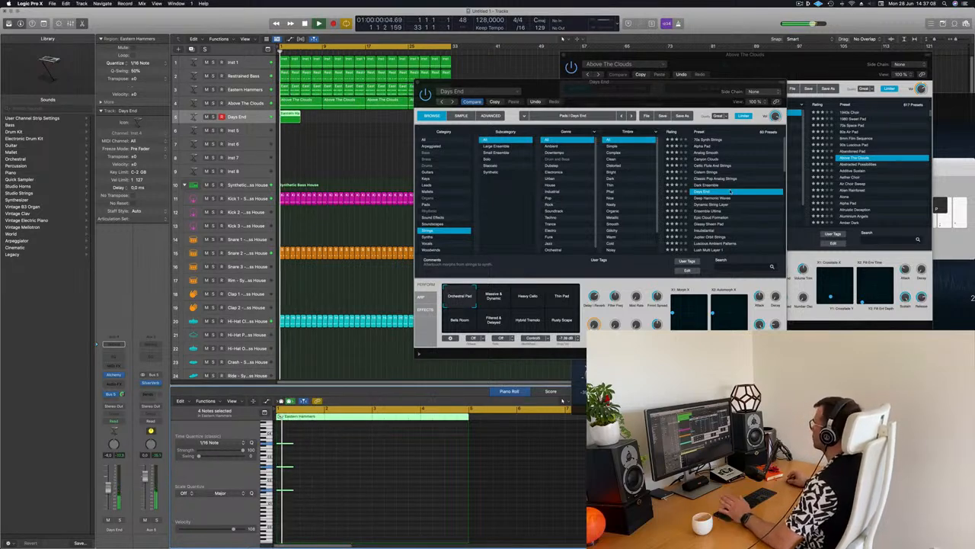
Audition Days End's Massive & Dynamic snapshot and the Jupiter Orbit Strings preset, and settle on the Epic Cloud Formation preset.
left_click(500, 301)
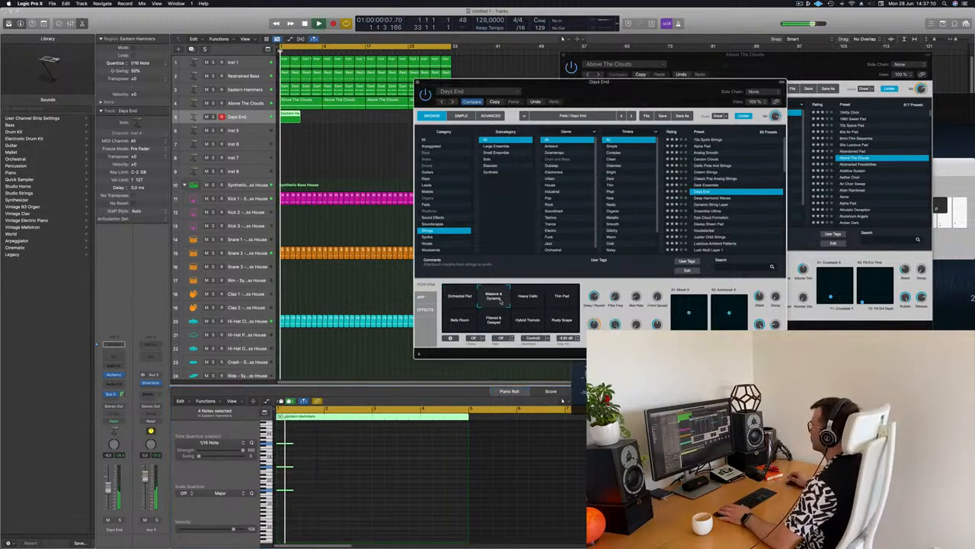
scroll(716, 202, "down", 3)
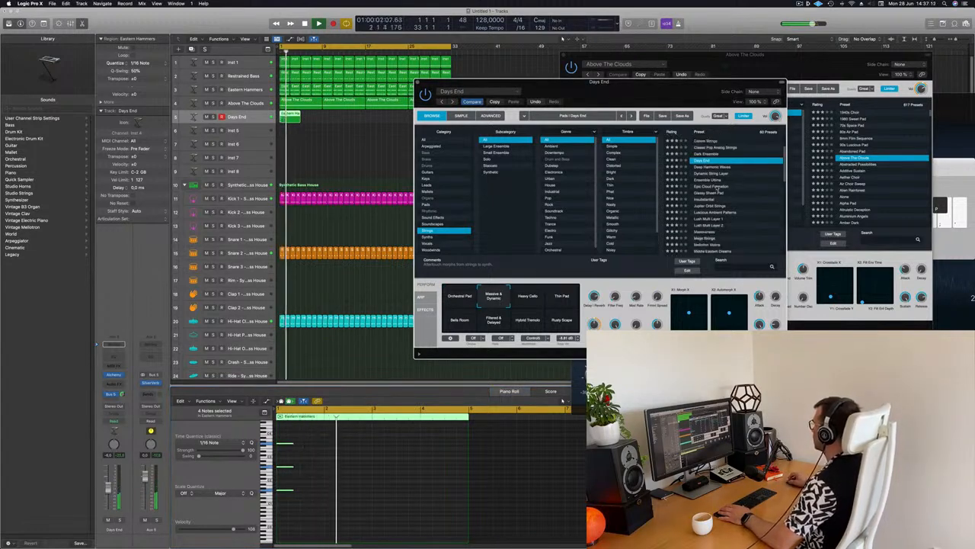
left_click(716, 186)
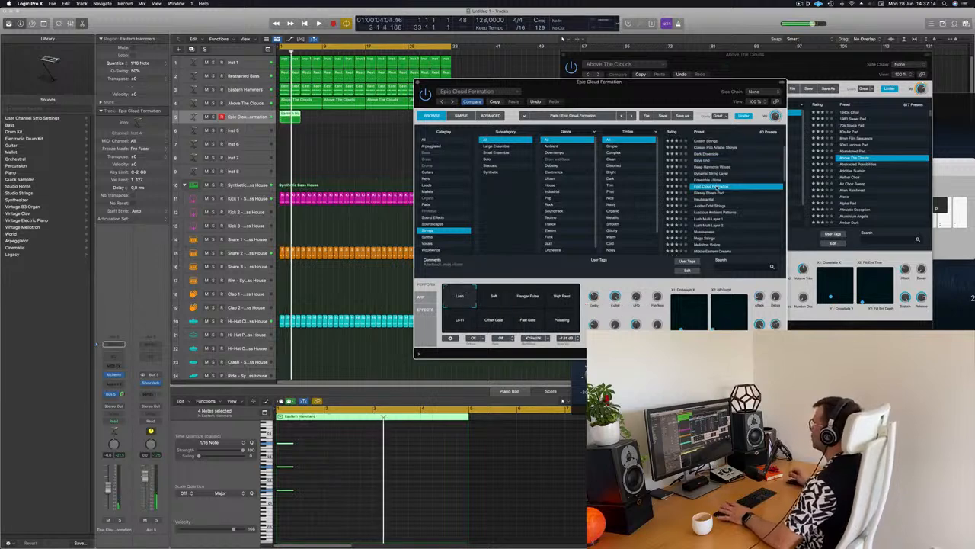
scroll(771, 196, "down", 3)
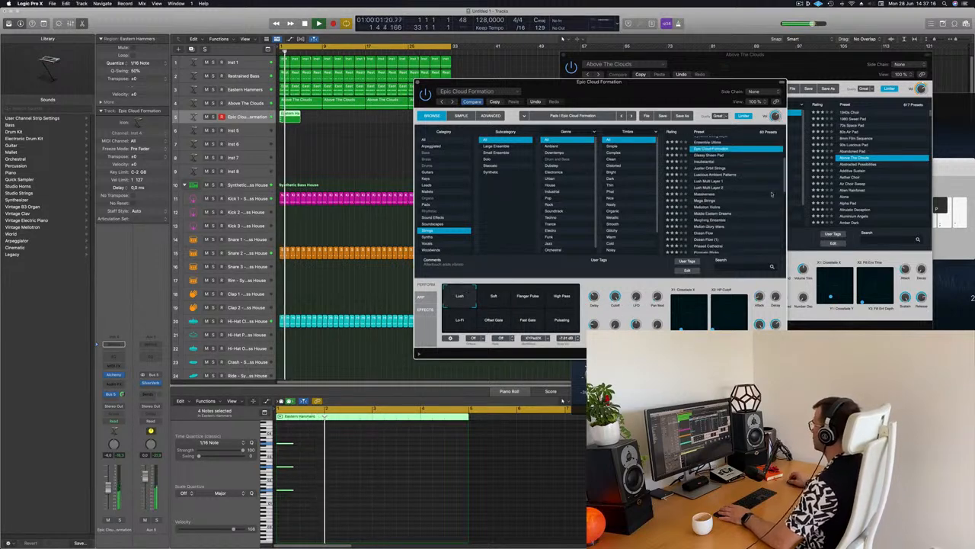
left_click(715, 168)
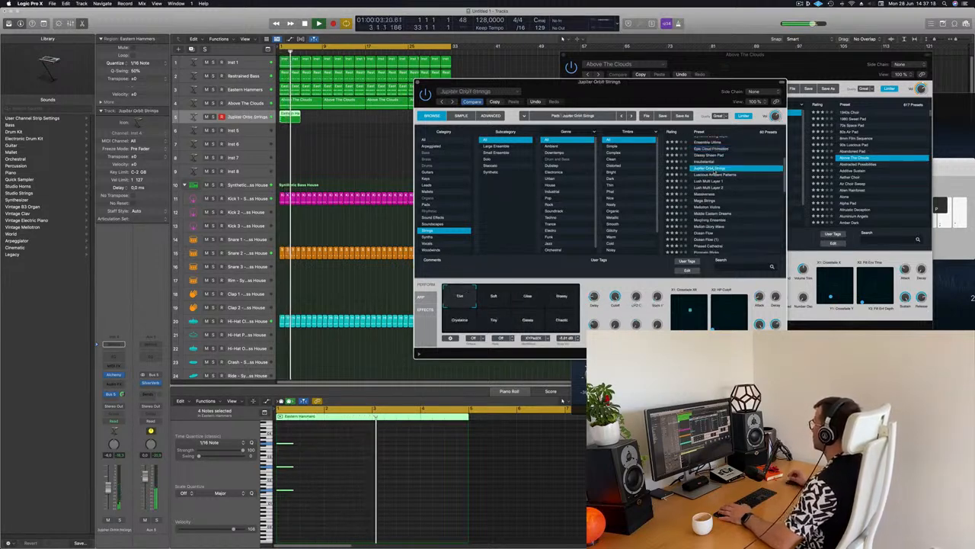
left_click(714, 150)
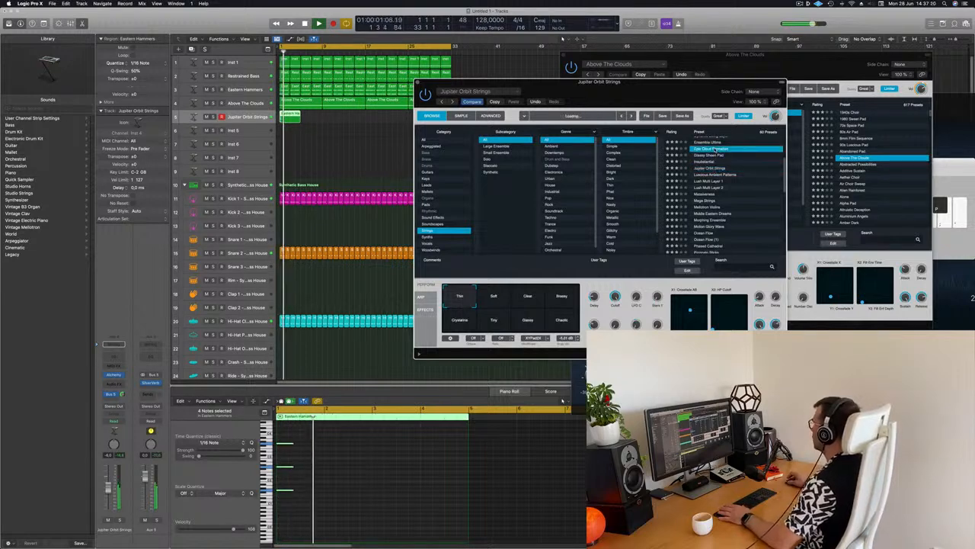
left_click_drag(674, 104, 709, 93)
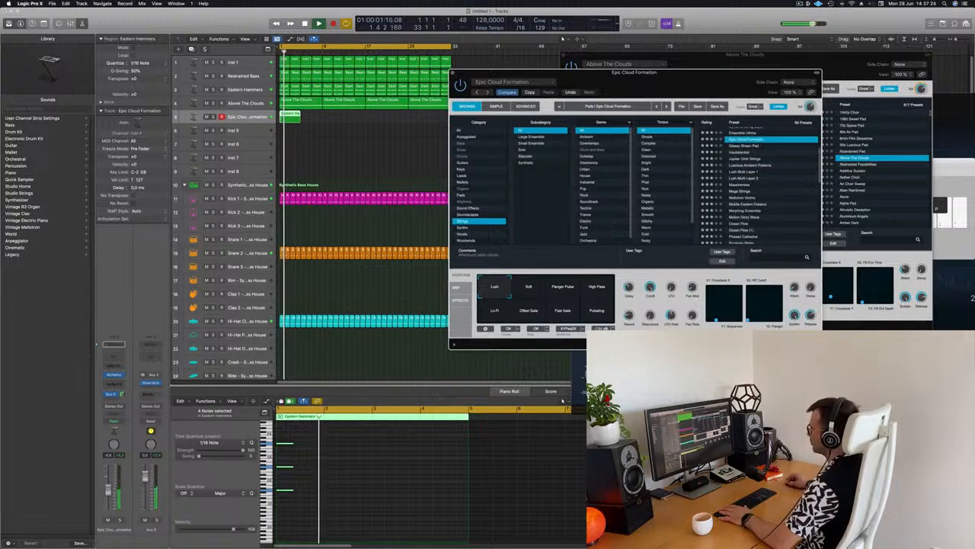
Lower the Epic Cloud Formation track's volume slightly and repeat its four-bar region seven times to fill all 32 bars.
left_click_drag(109, 490, 107, 494)
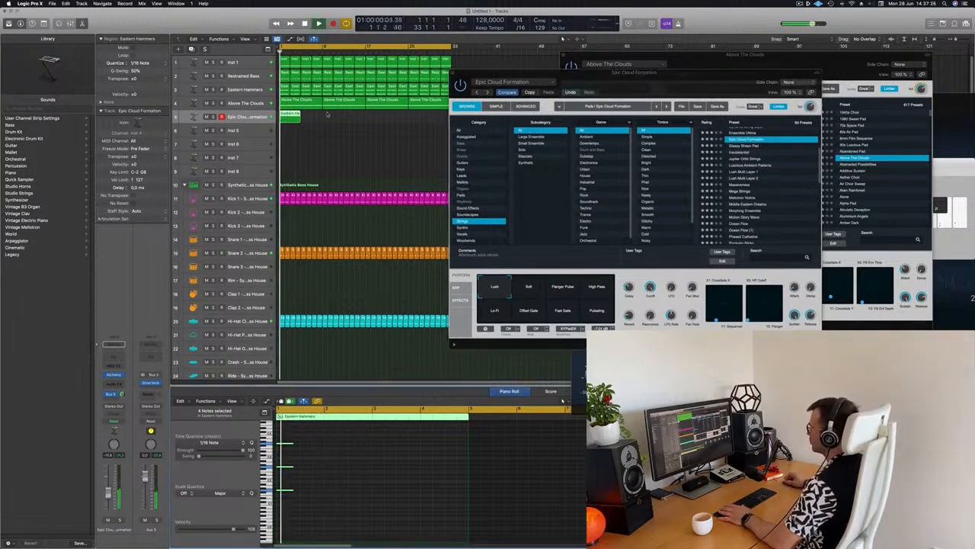
key("super+r")
key("super+r")
key("super+r")
key("super+r")
key("super+r")
key("super+r")
key("super+r")
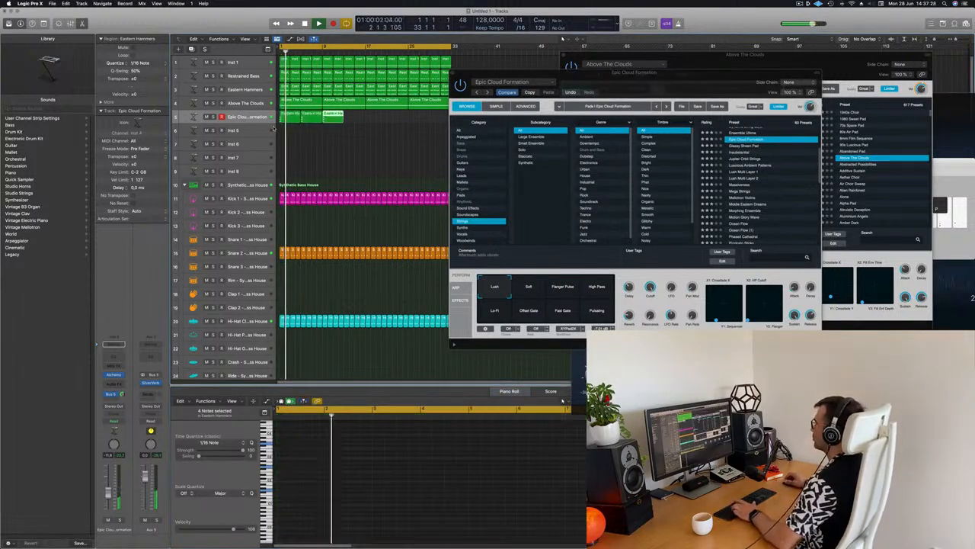
Audition Epic Cloud Formation's other snapshots from Flanger Pulse to Pulsating, choose Fast Gate, and move the plug-in window off the regions.
left_click_drag(527, 77, 555, 103)
left_click_drag(649, 100, 533, 104)
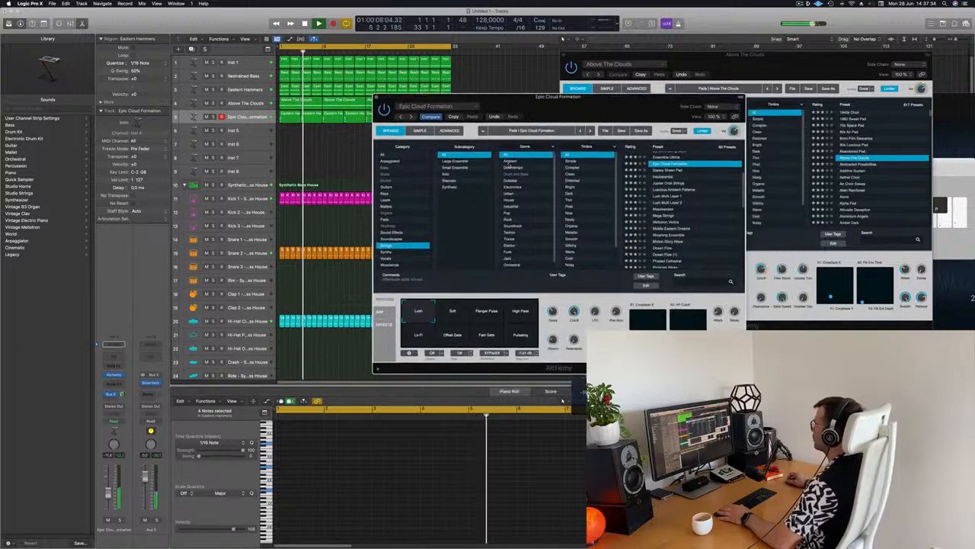
left_click(486, 312)
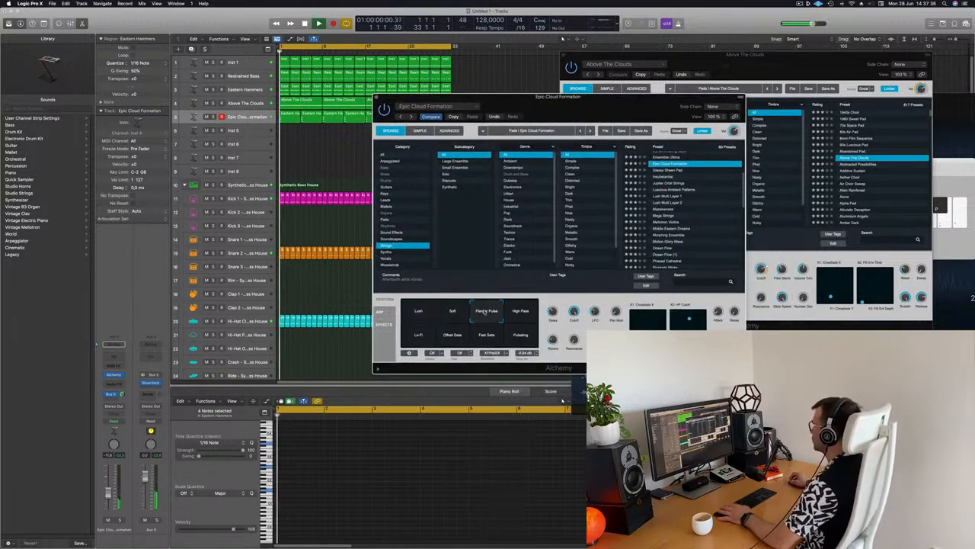
left_click(520, 312)
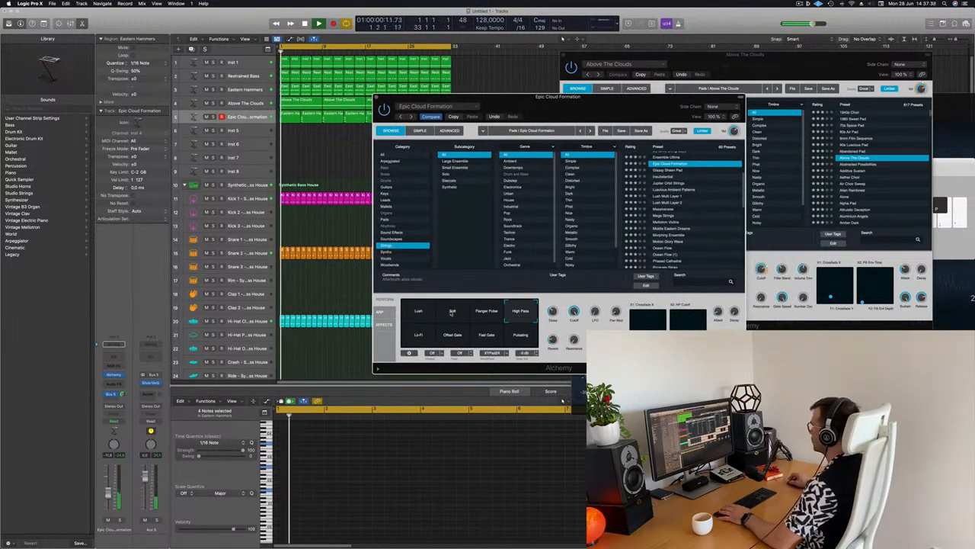
left_click(453, 311)
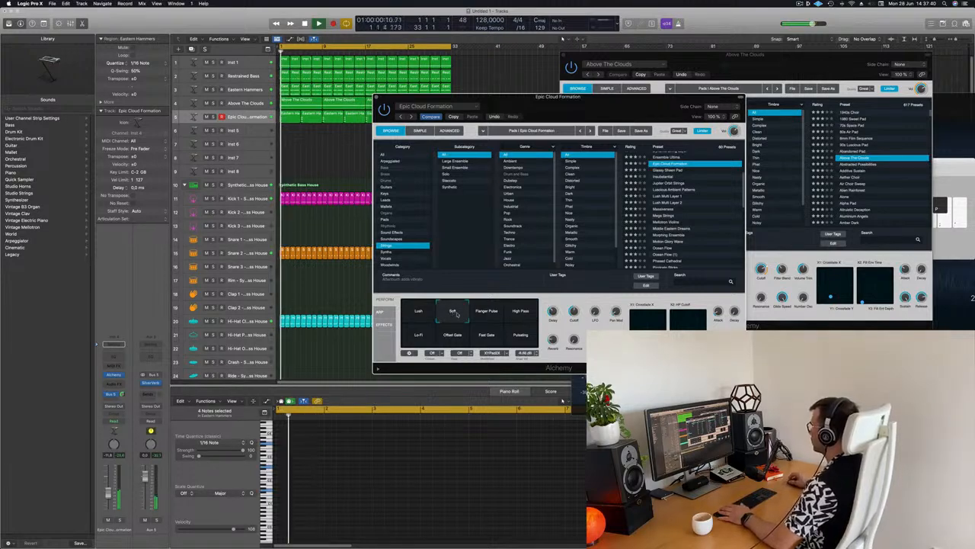
left_click(419, 338)
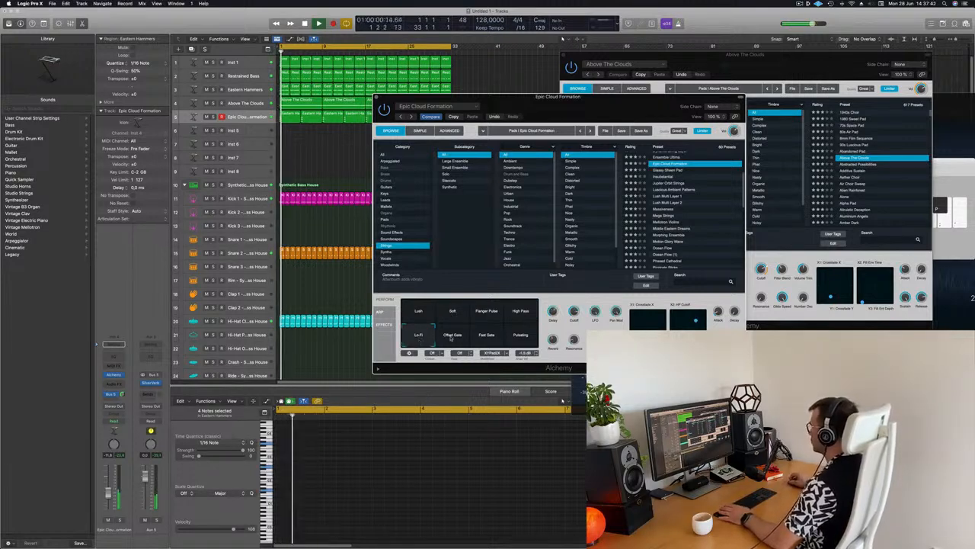
left_click(451, 337)
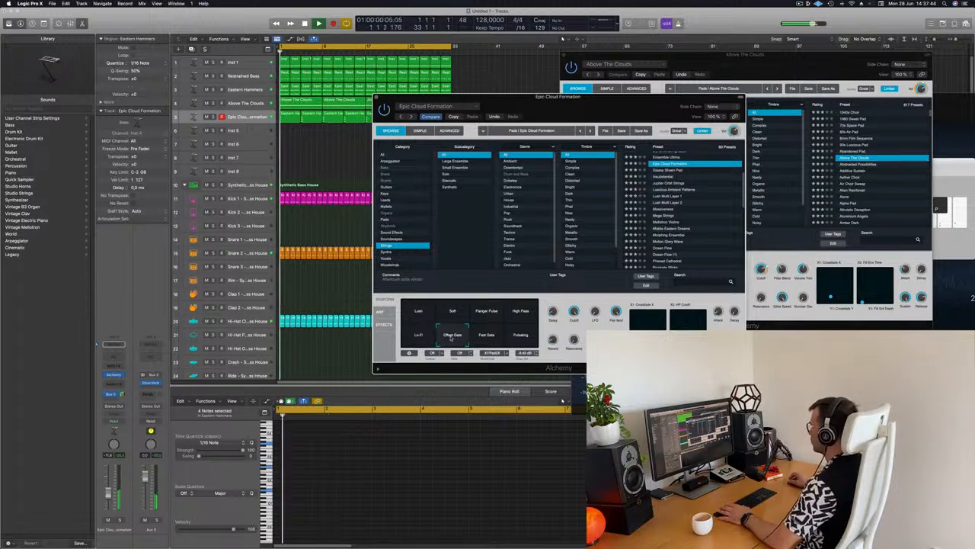
left_click(487, 339)
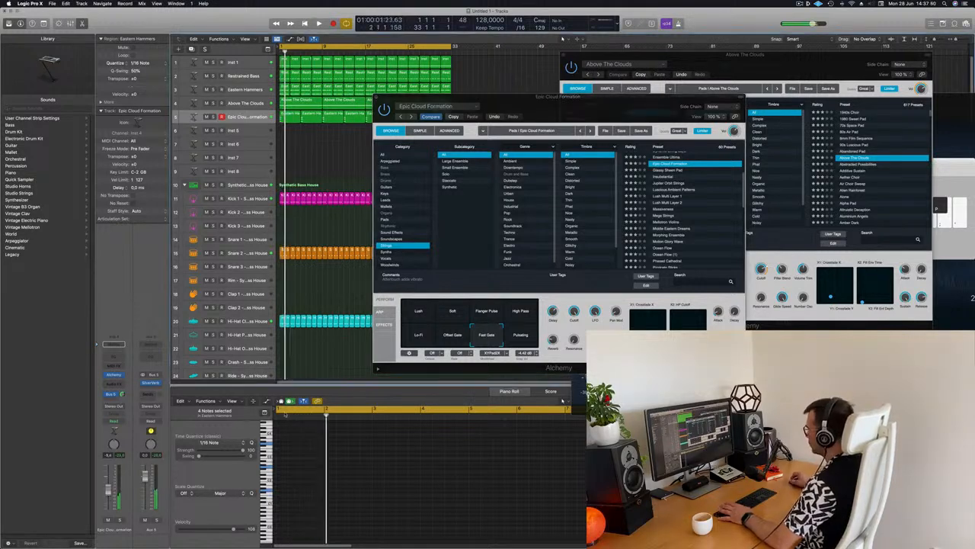
left_click(525, 338)
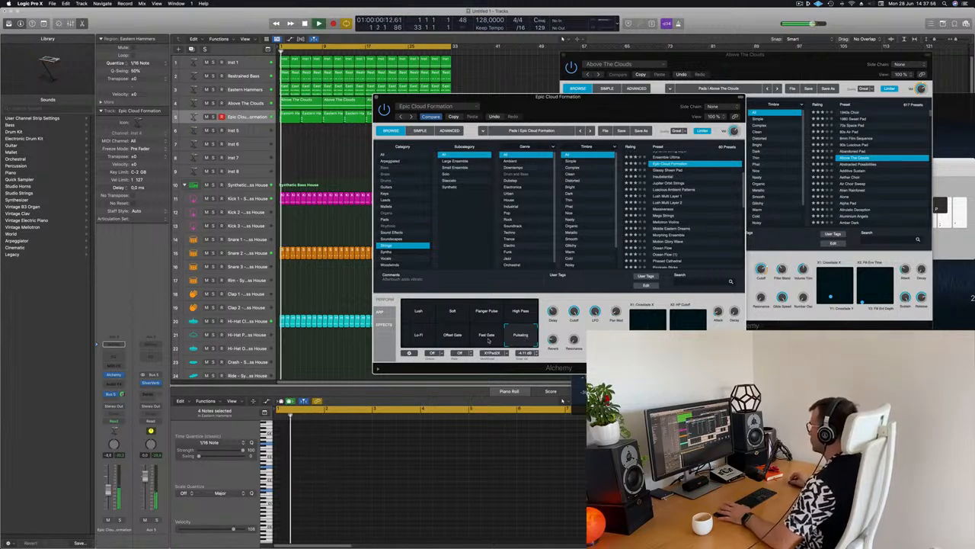
left_click(489, 340)
left_click_drag(639, 101, 713, 91)
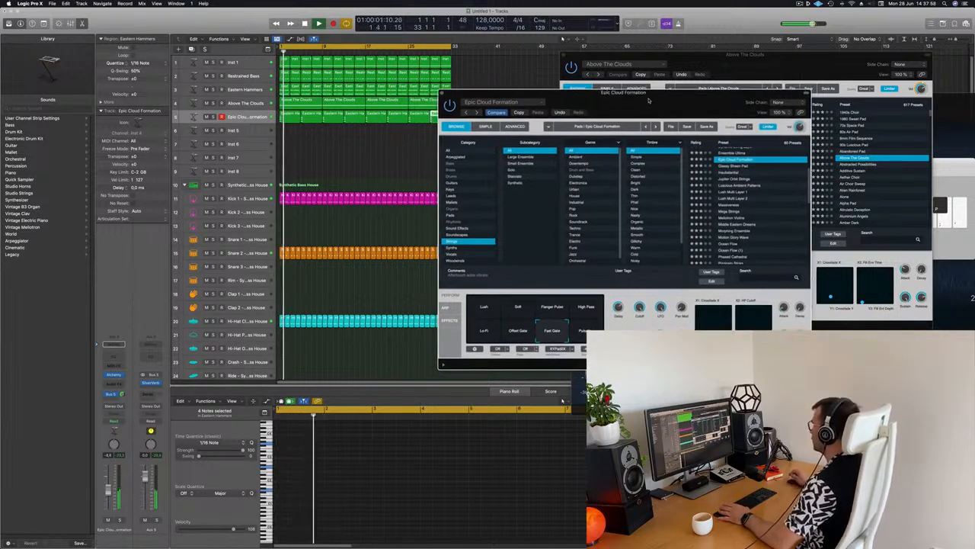
Check the Epic Cloud Formation track in solo and in the full mix, and move its plug-in window off the regions.
left_click(214, 117)
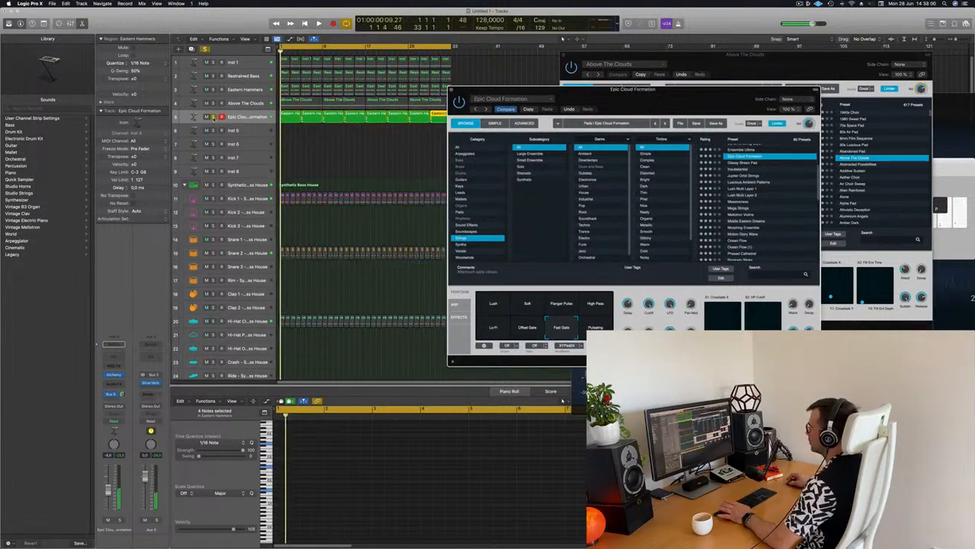
key("space")
left_click(213, 116)
key("space")
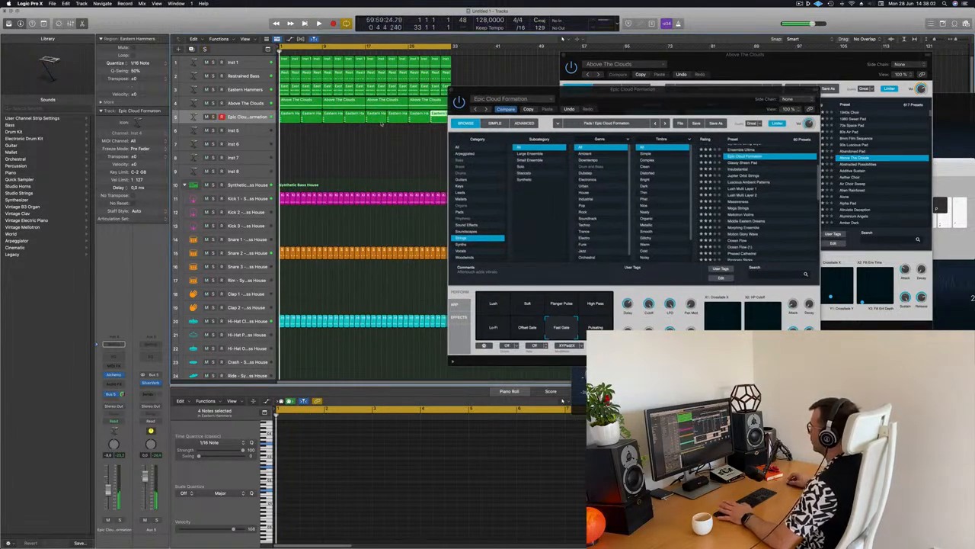
key("space")
left_click_drag(659, 99, 718, 128)
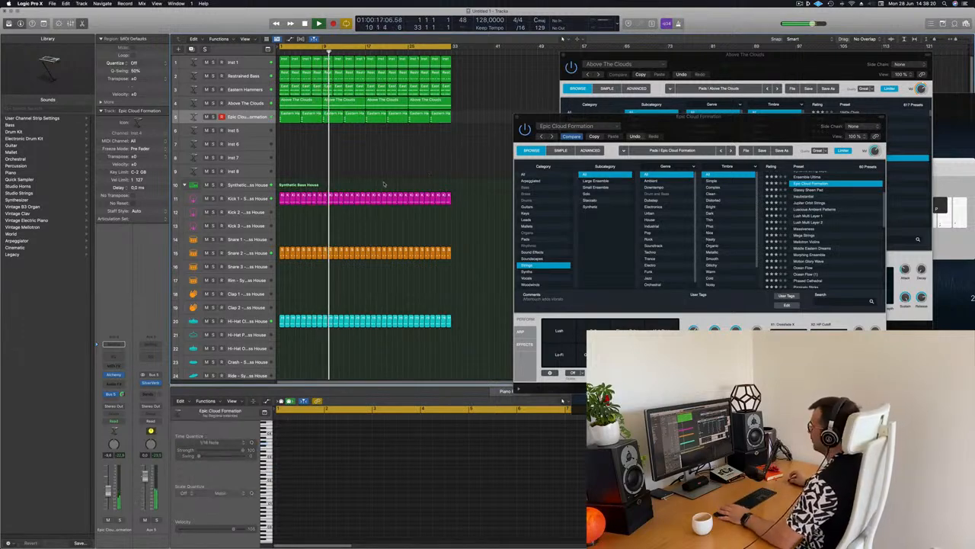
Duplicate the Epic Cloud Formation track with its settings and load the Keys preset Bell Layers in the new track's Alchemy.
left_click(242, 119)
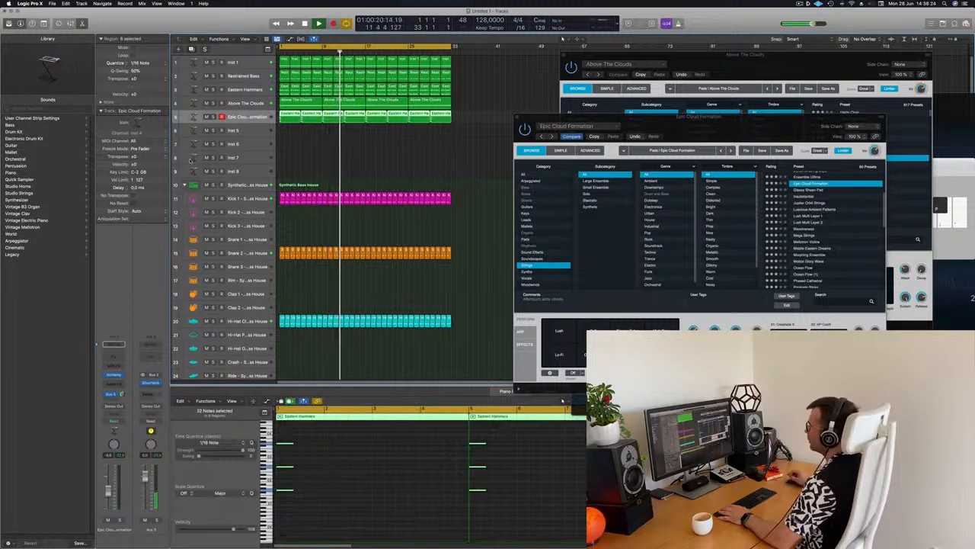
key("super+d")
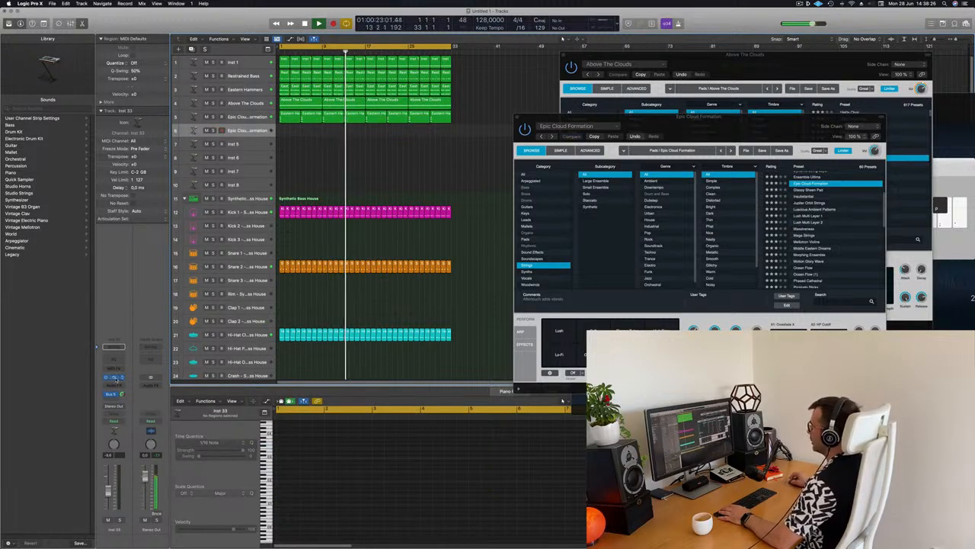
left_click_drag(750, 120, 675, 124)
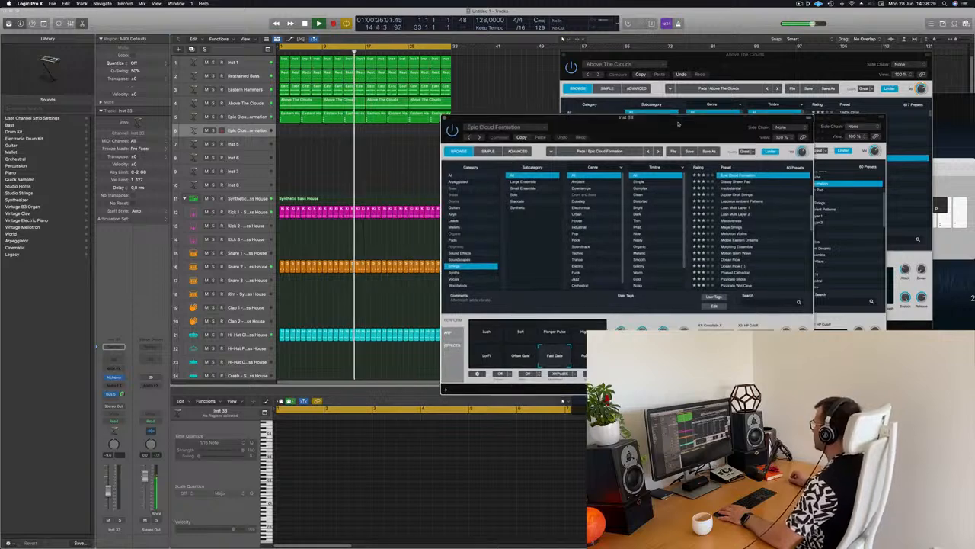
left_click(452, 216)
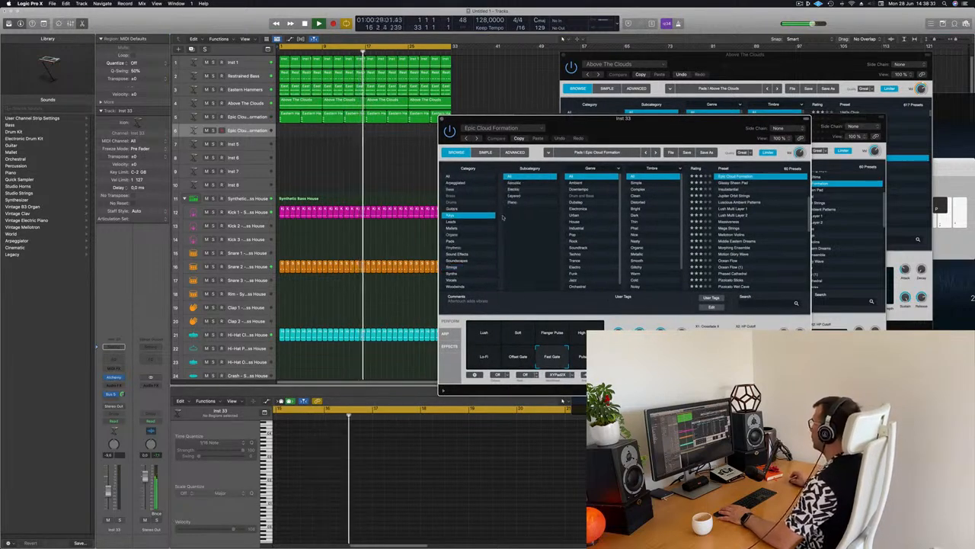
scroll(734, 213, "down", 3)
left_click(732, 221)
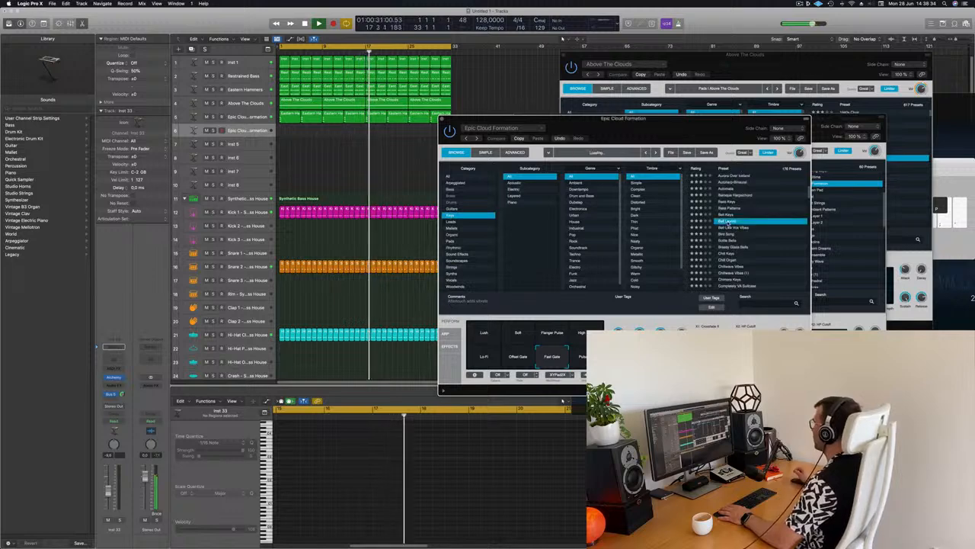
left_click_drag(662, 127, 690, 90)
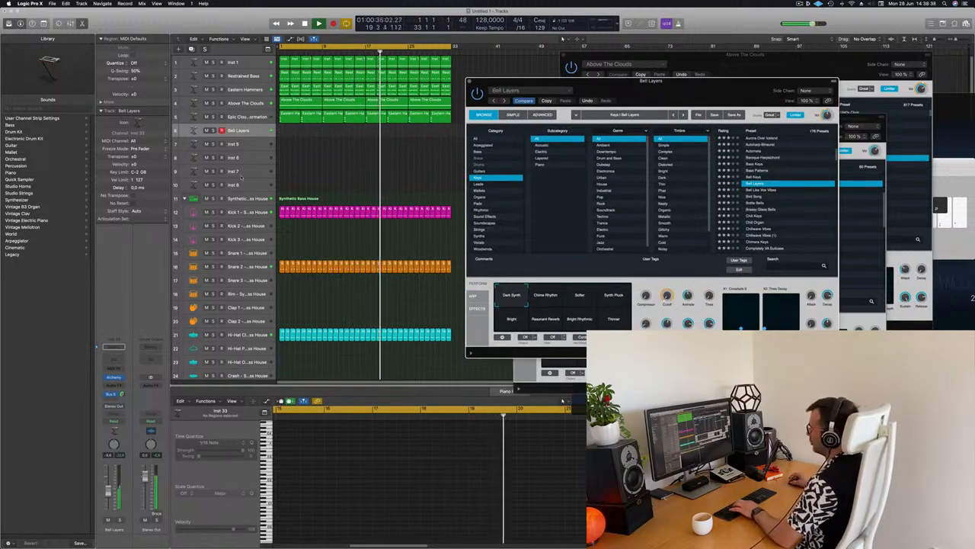
Audition Bell Layers' snapshots from Chime Rhythm to Thinner and the Bell Like Vox Vibes preset, and settle on Bottle Bells.
left_click_drag(108, 492, 109, 486)
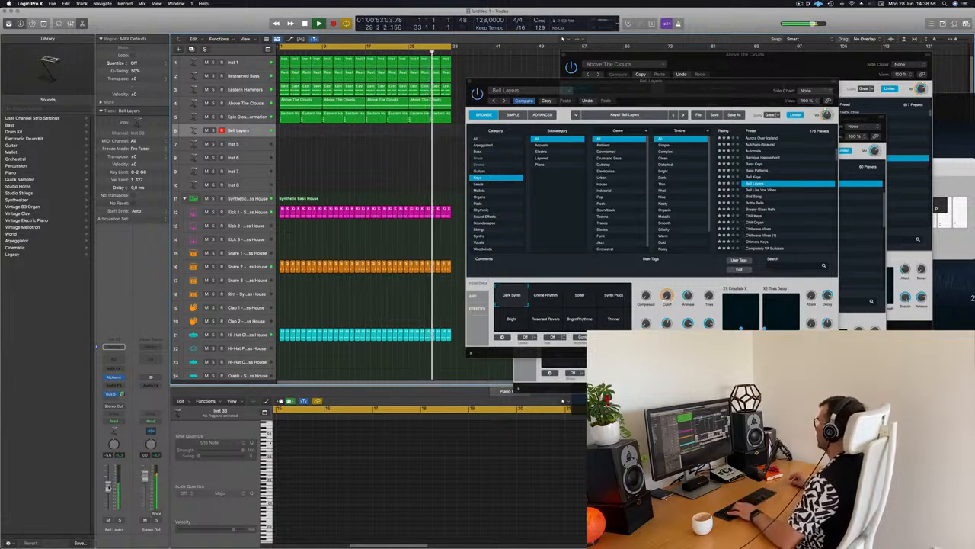
left_click(581, 297)
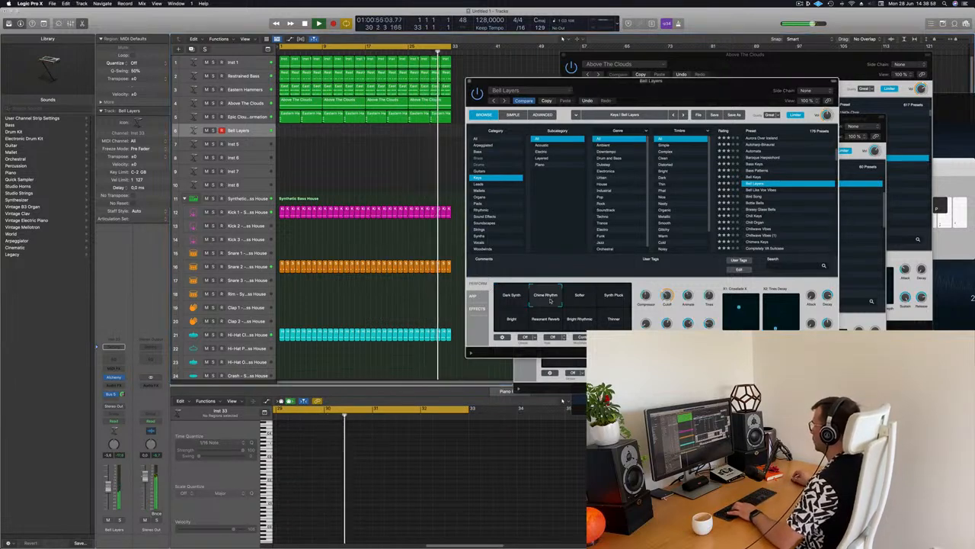
left_click(581, 296)
left_click(614, 297)
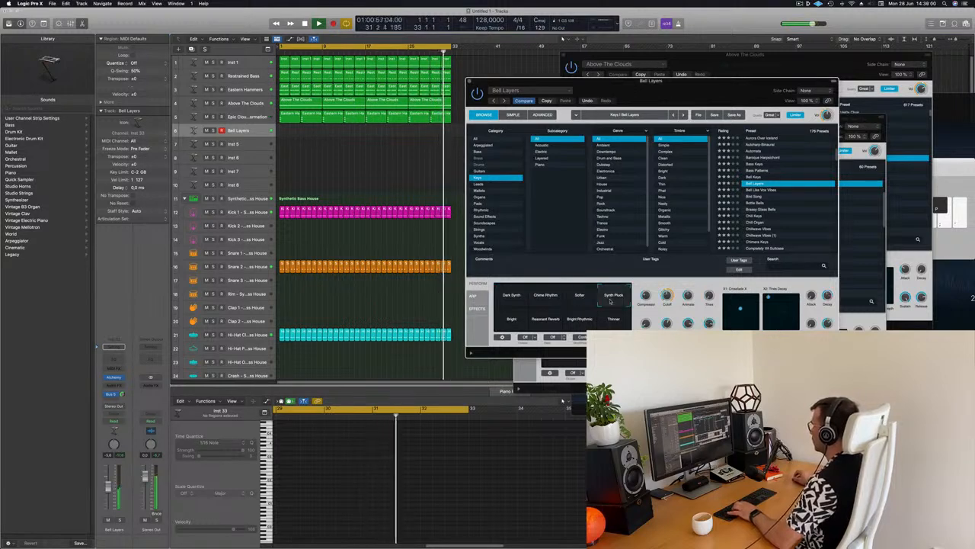
left_click(512, 320)
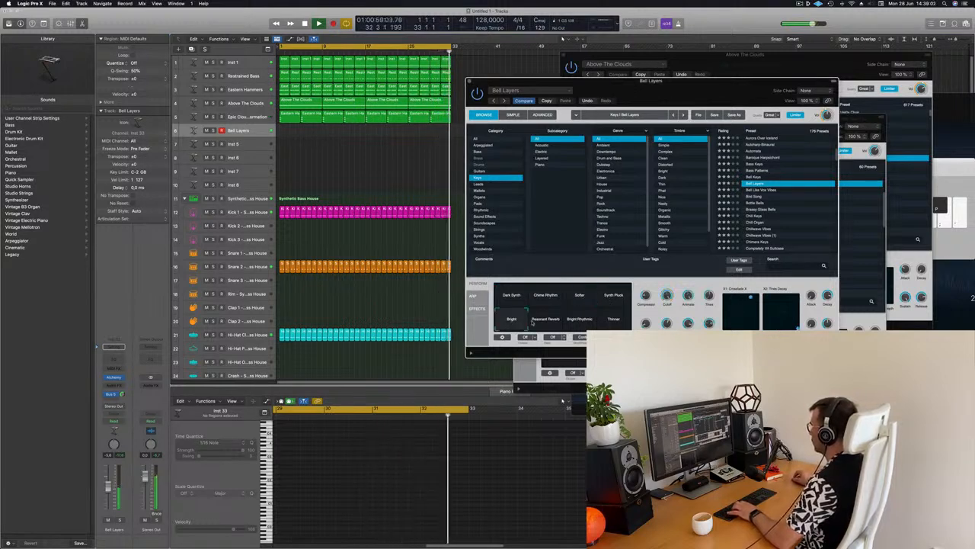
left_click(543, 320)
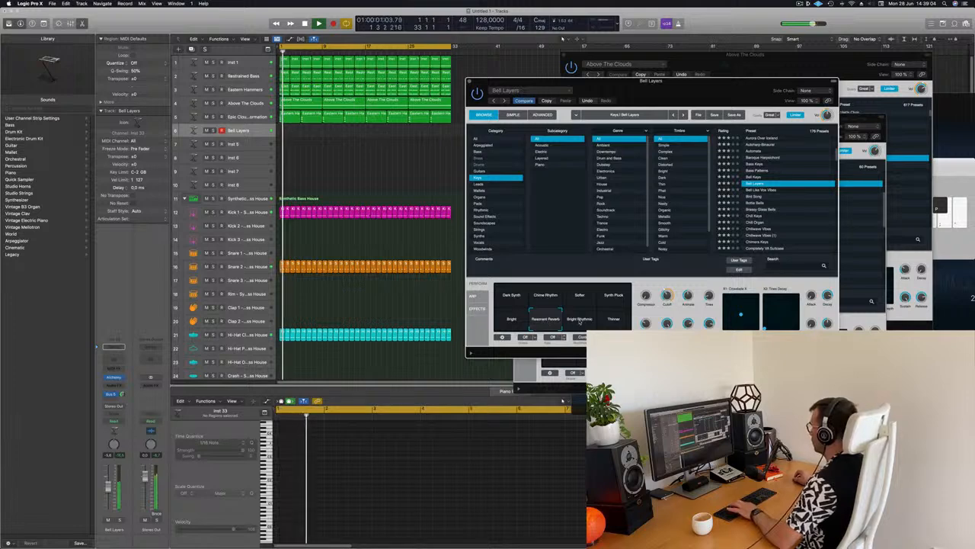
left_click(579, 320)
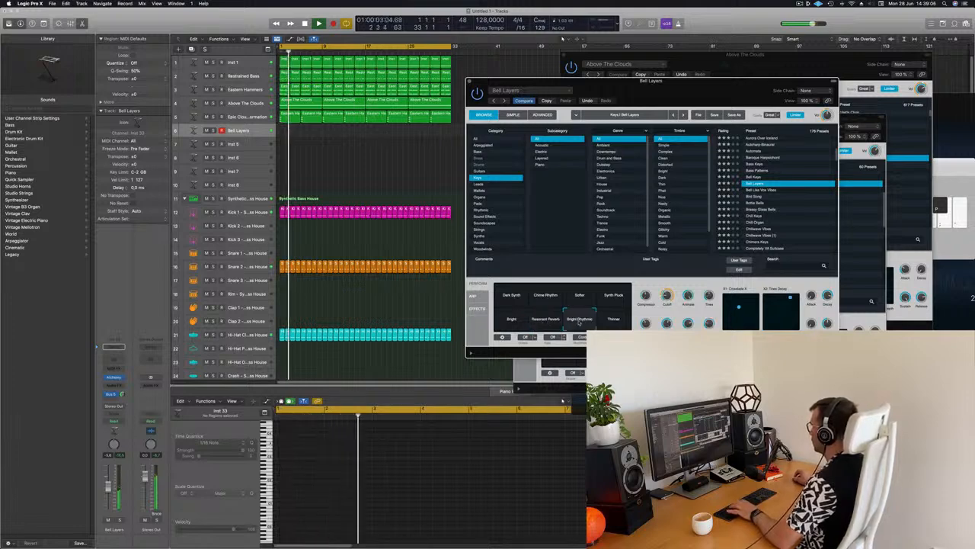
left_click(614, 320)
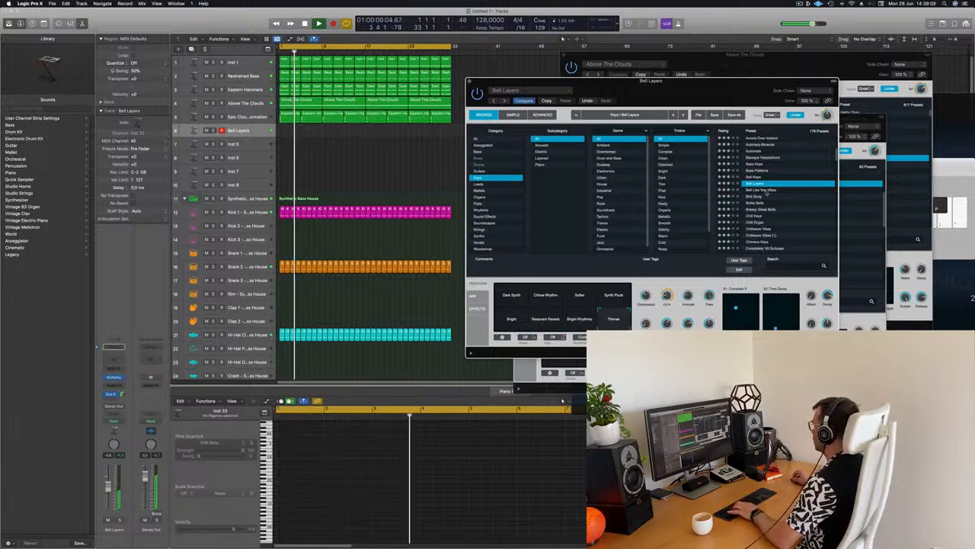
left_click(762, 190)
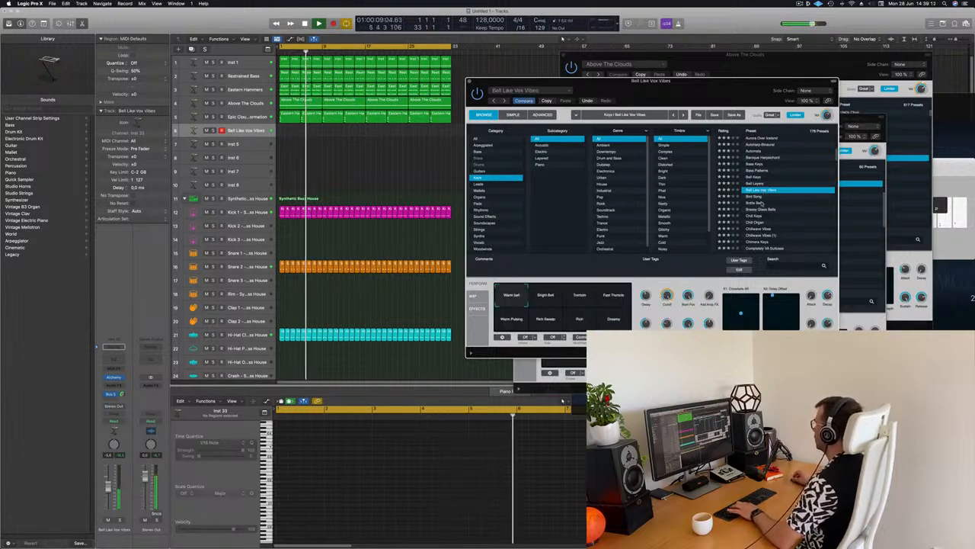
left_click(759, 204)
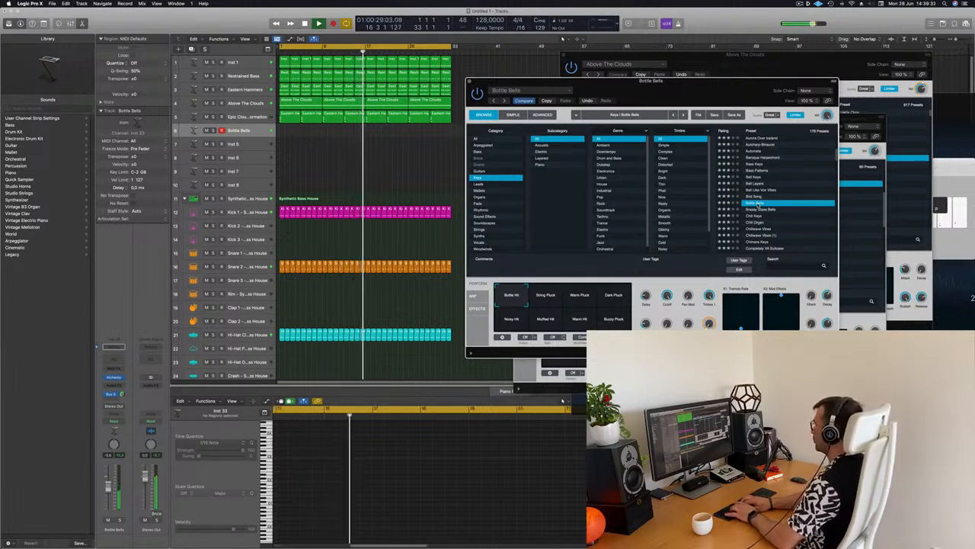
Record a bell melody on the Bottle Bells track and keep only one four-bar phrase of it, placed at bar 1.
key("r")
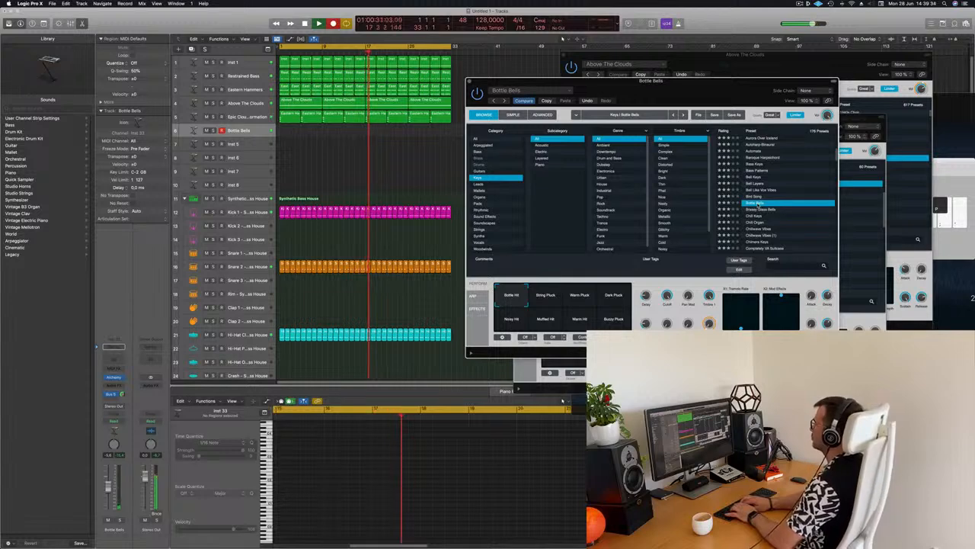
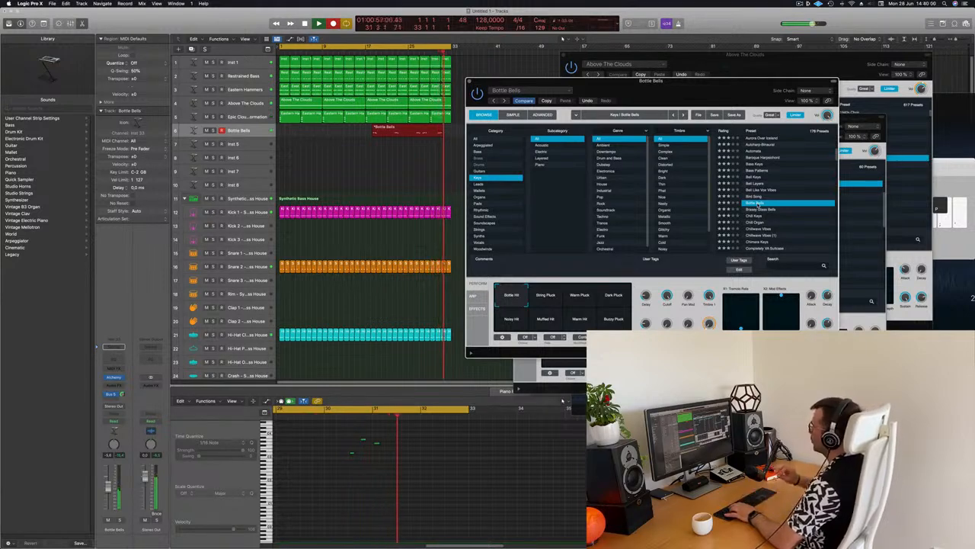
key("space")
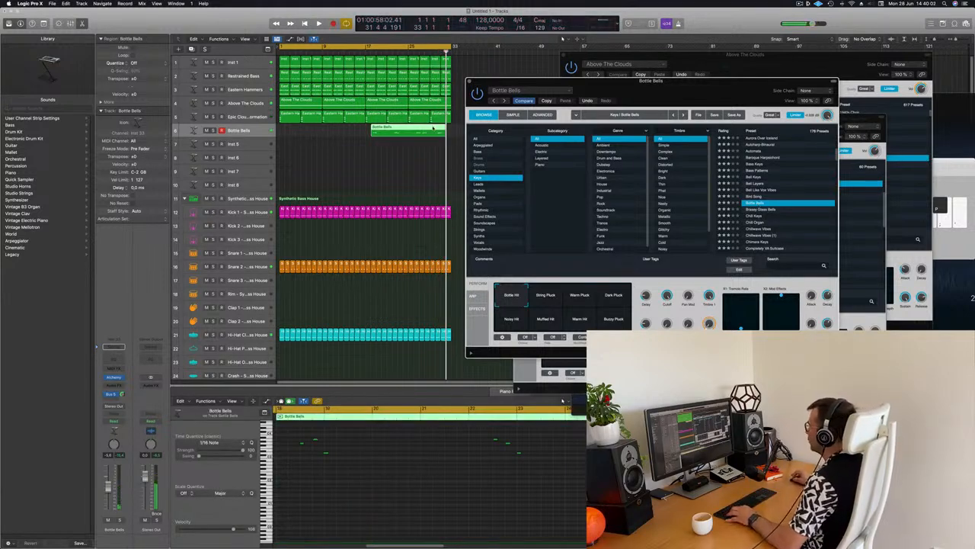
left_click_drag(430, 129, 300, 132)
left_click(417, 130)
key("BackSpace")
Inspect the four-bar Bottle Bells phrase in the Piano Roll and play it back with the arrangement.
key("e")
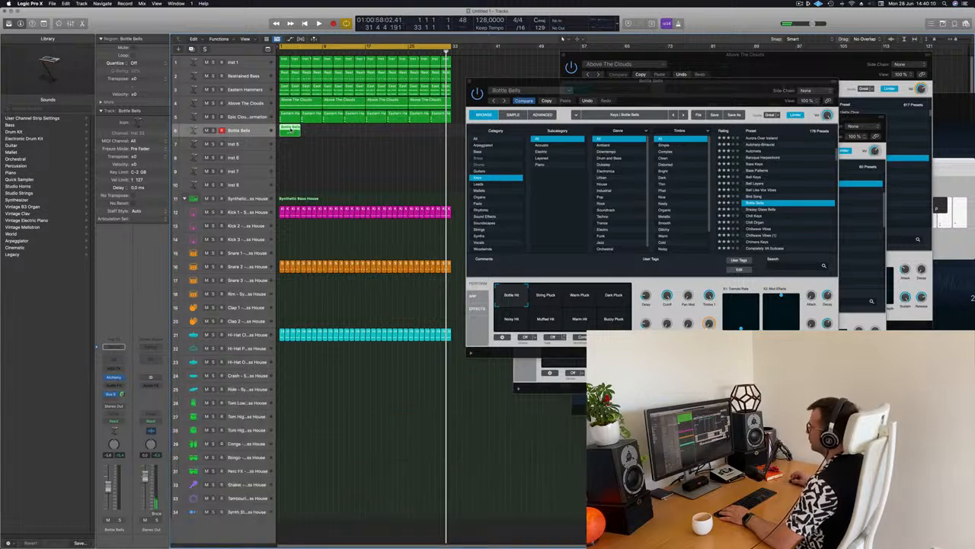
key("e")
left_click_drag(311, 460, 392, 504)
key("space")
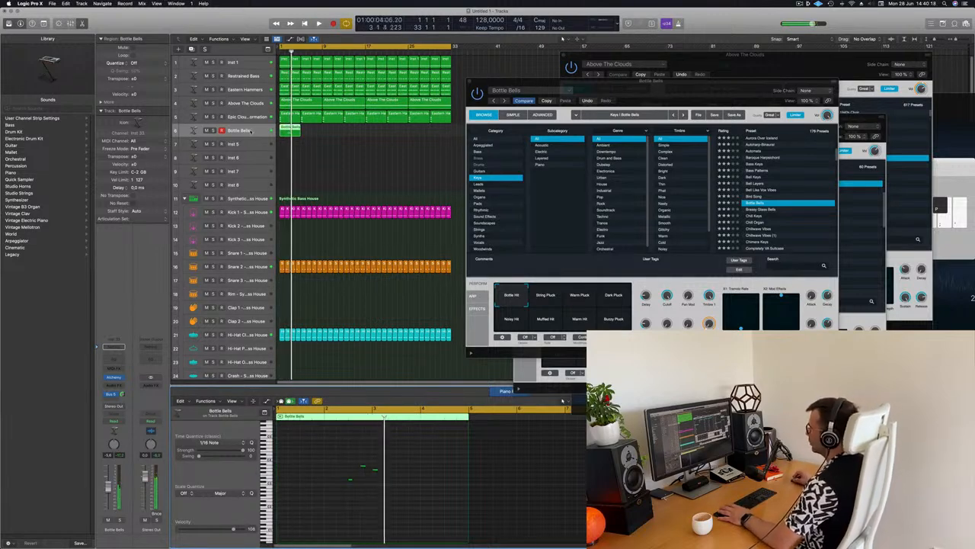
key("space")
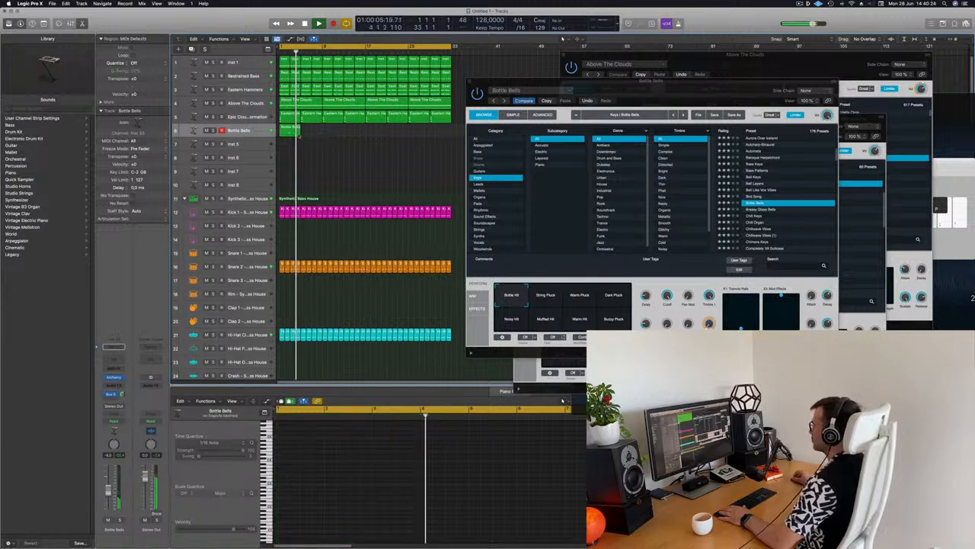
Repeat the Bottle Bells region seven times to fill all 32 bars and move the plug-in window away from the regions.
key("super+r")
key("super+r")
key("super+r")
key("super+r")
key("super+r")
key("super+r")
key("super+r")
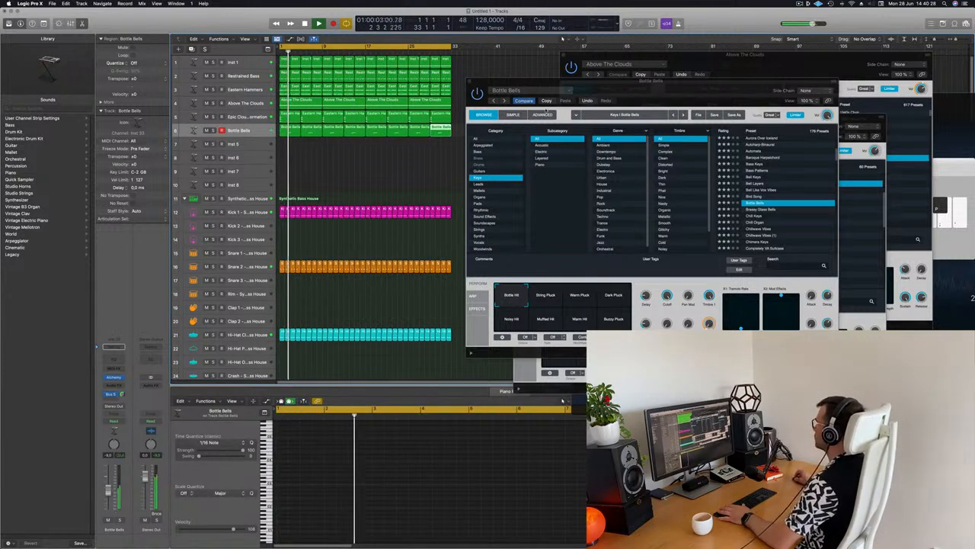
left_click_drag(666, 81, 694, 69)
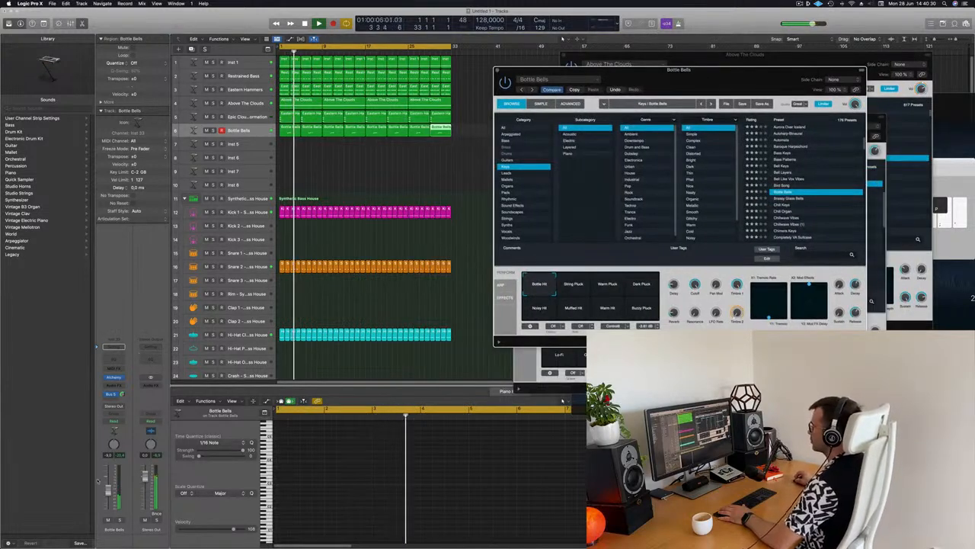
left_click(345, 135)
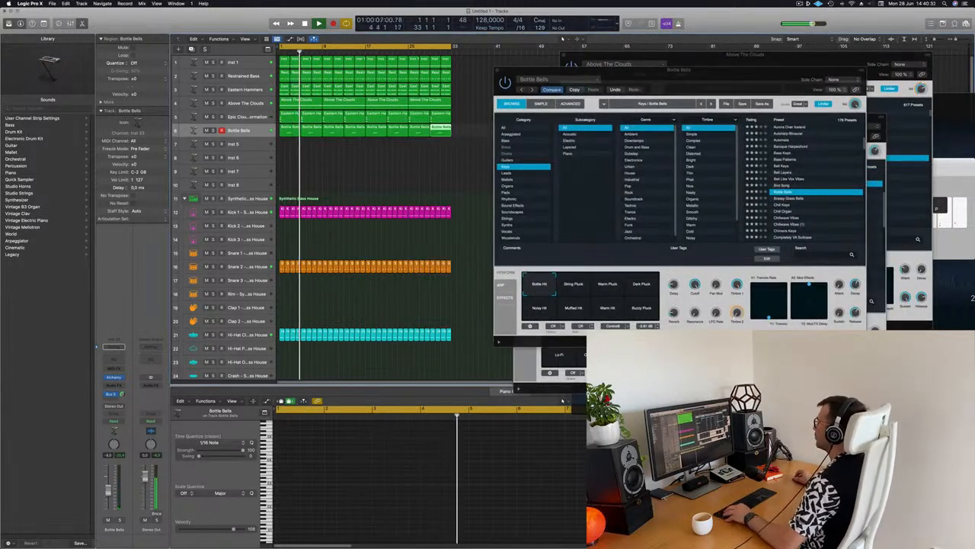
Copy the first closed hi-hat region to bar 1 of the Tom Low track and repeat the copy through bar 32.
scroll(320, 191, "down", 10)
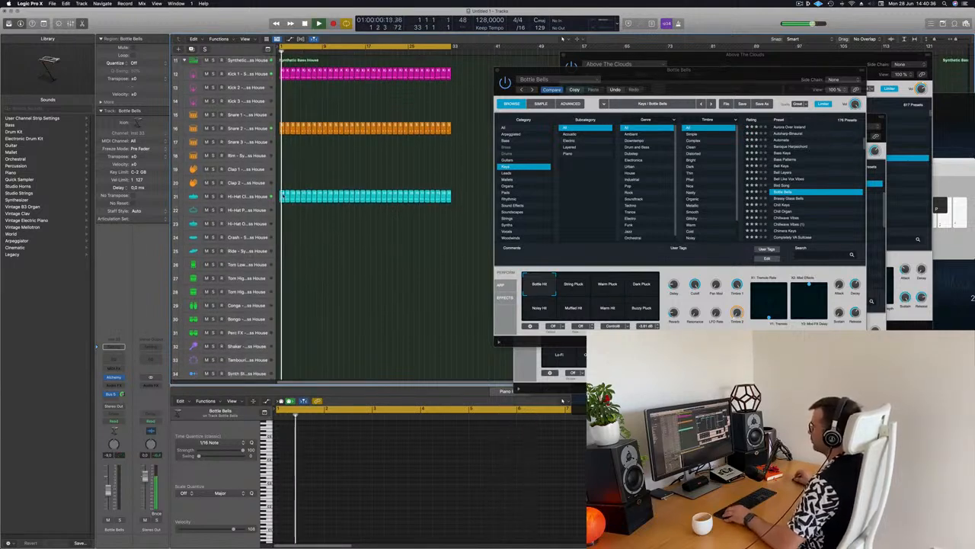
left_click(282, 197)
left_click_drag(283, 196, 283, 265)
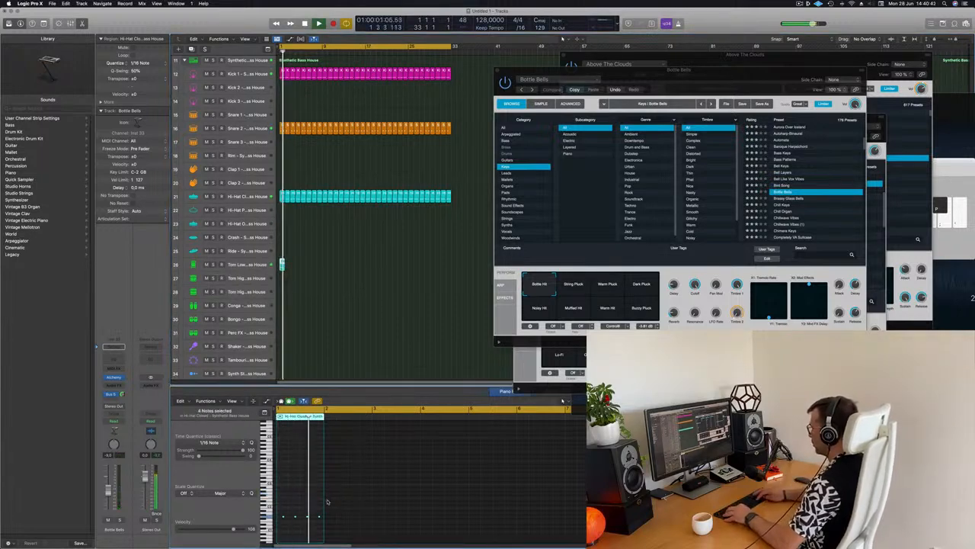
scroll(312, 509, "up", 3)
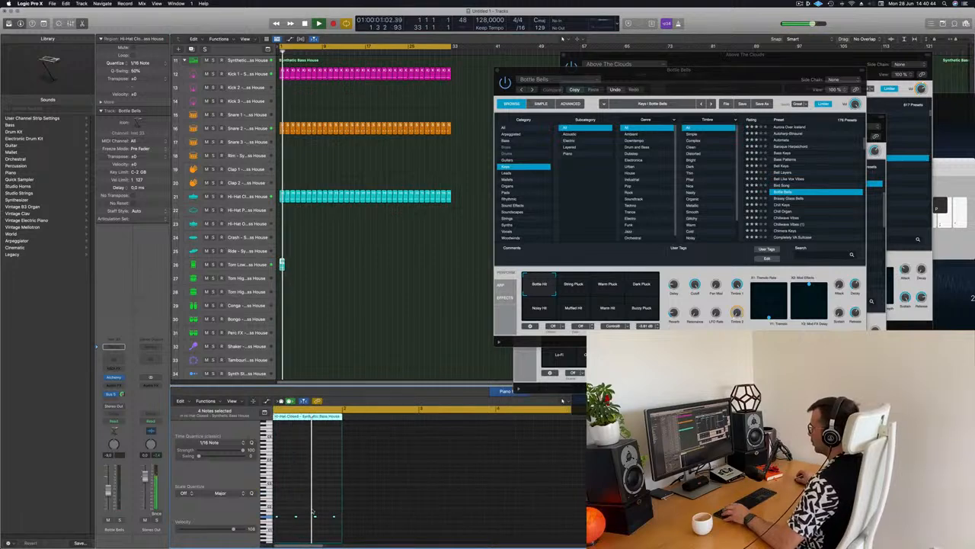
key("space")
left_click(260, 265)
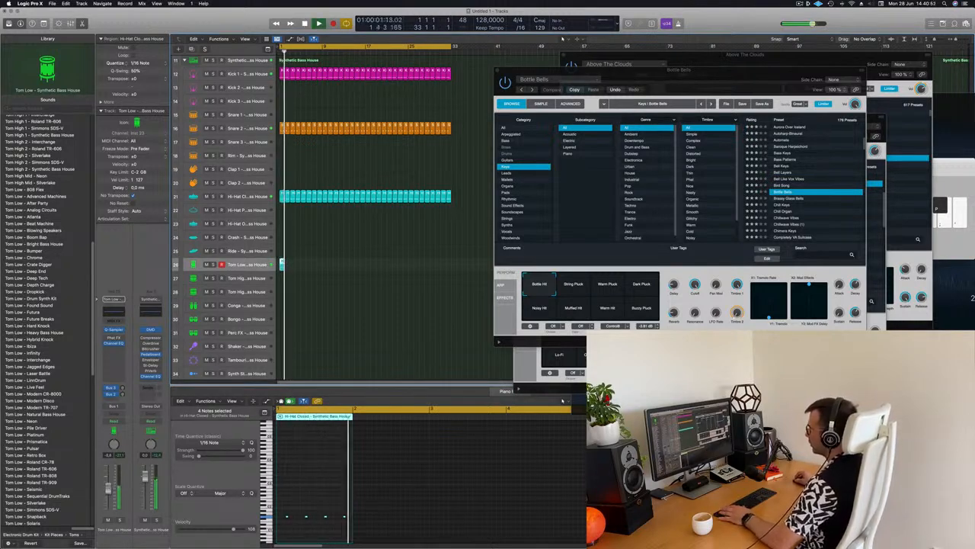
key("r")
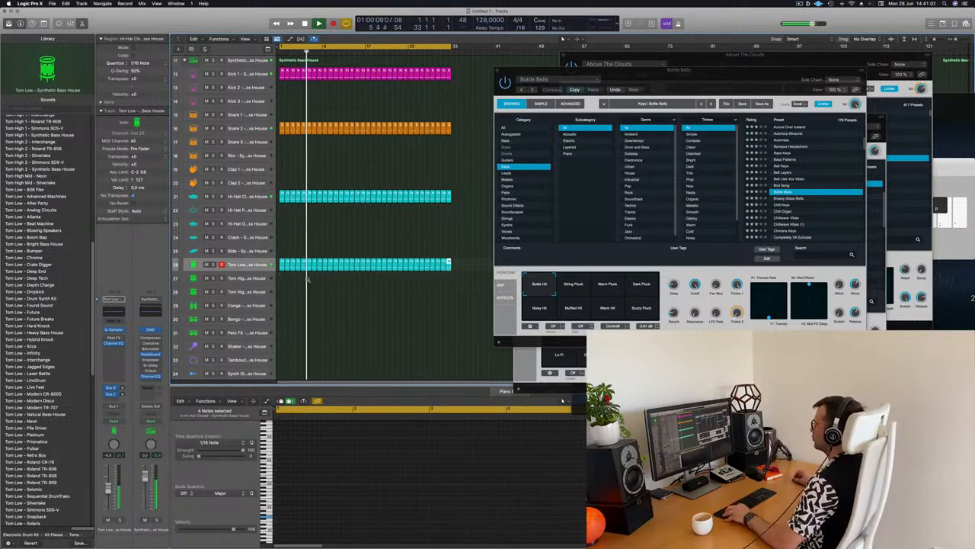
scroll(308, 280, "down", 2)
scroll(337, 287, "up", 2)
scroll(354, 314, "down", 3)
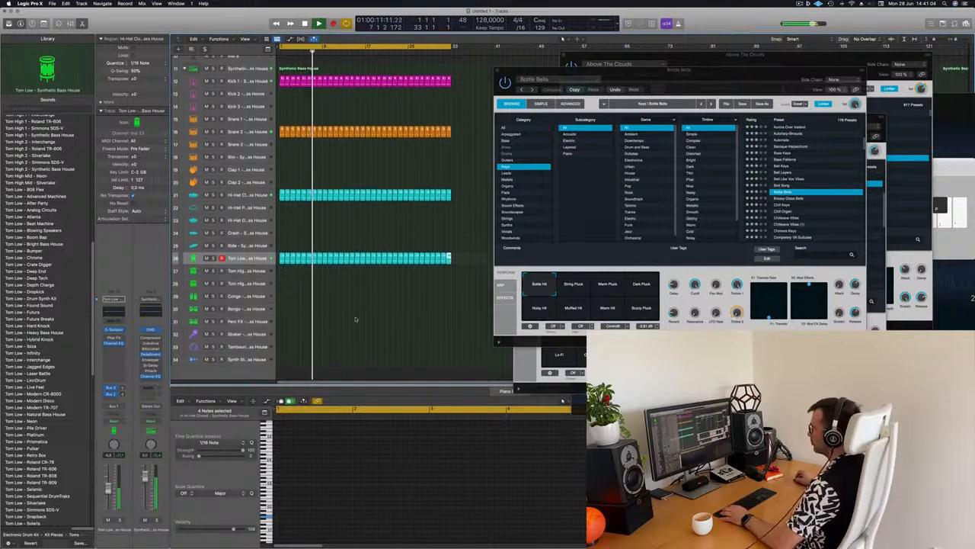
scroll(355, 319, "down", 2)
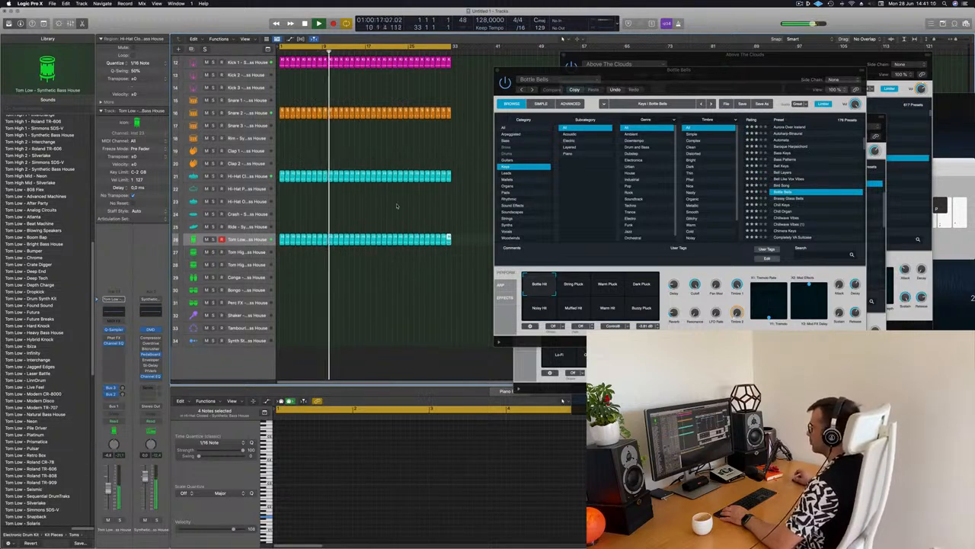
left_click(281, 200)
scroll(294, 203, "up", 10)
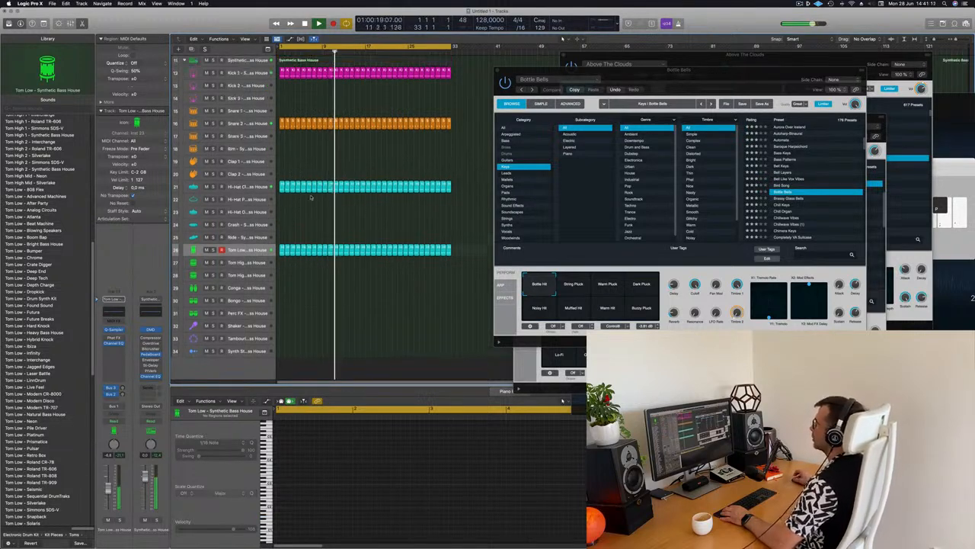
scroll(342, 118, "up", 1)
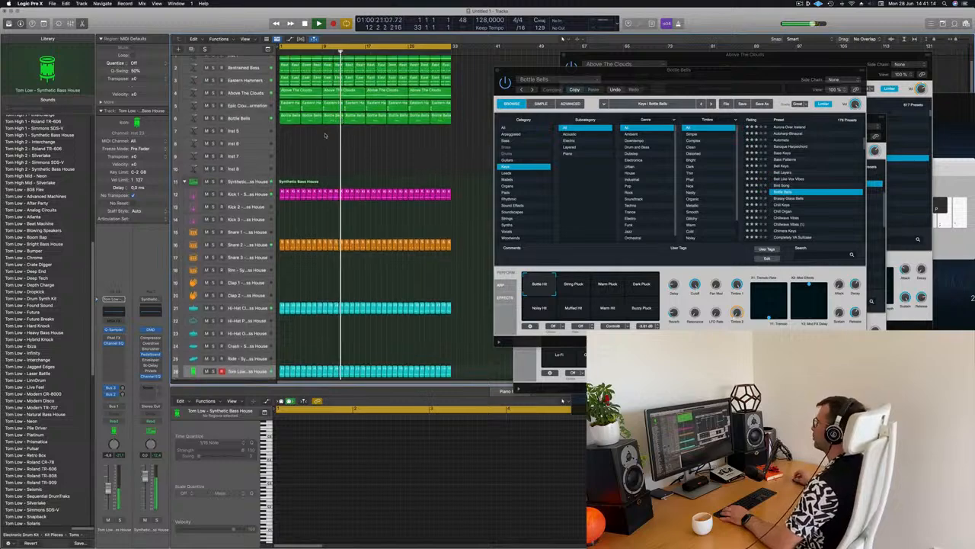